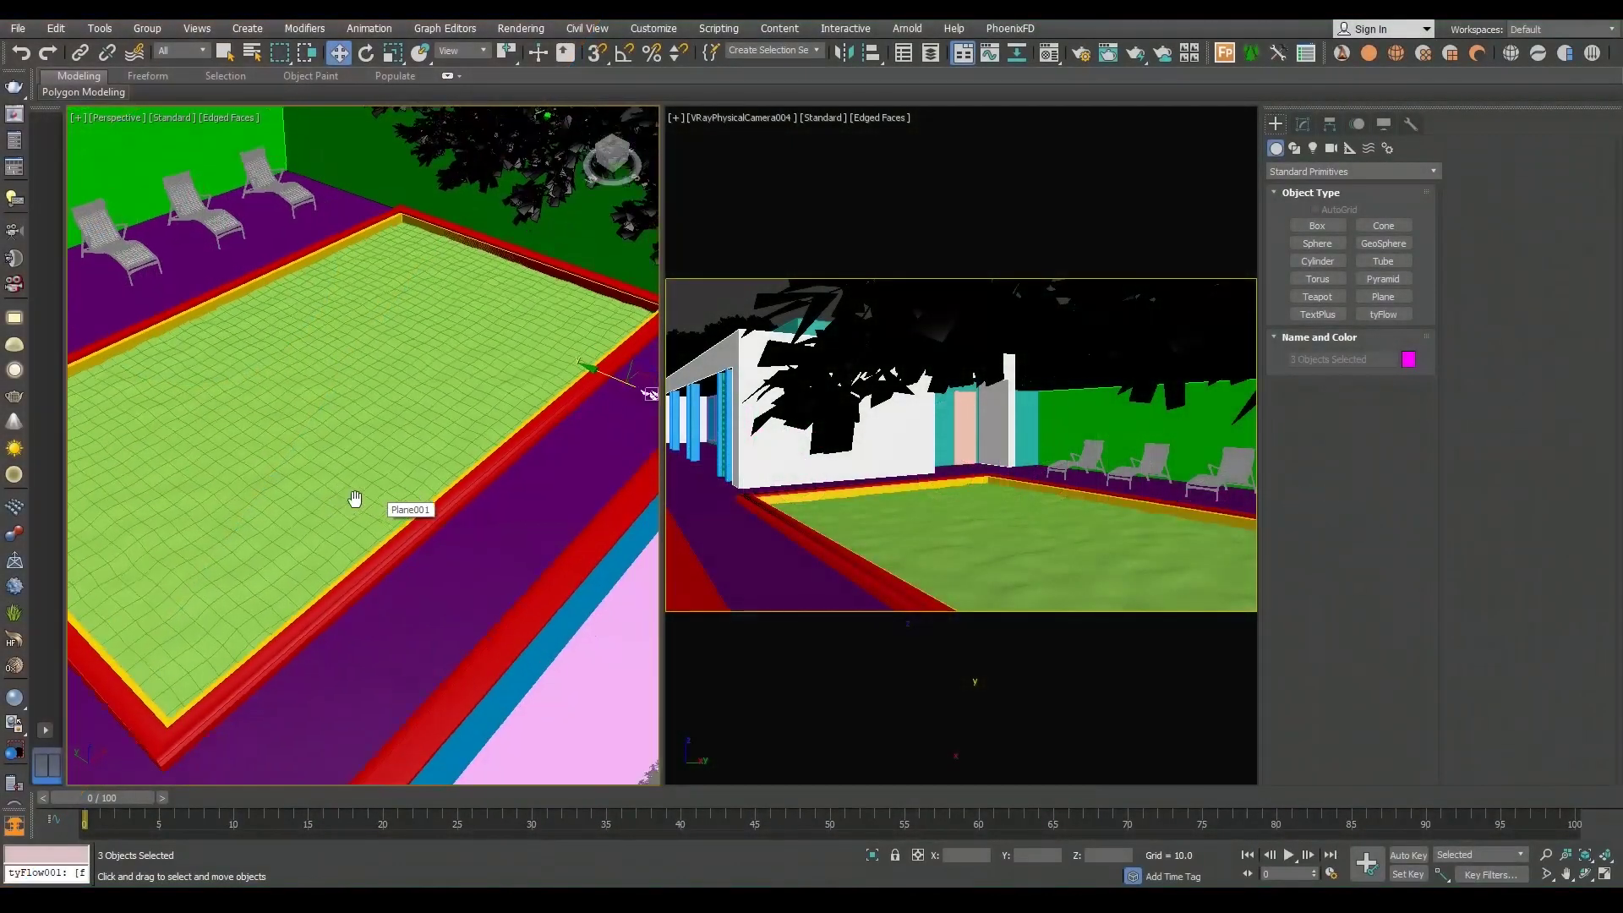
- Maximize the Perspective viewport with Alt+W, then zoom and orbit to frame the pool
{"action": "scroll", "coordinate": [366, 490], "scroll_direction": "down", "scroll_amount": 2}
{"action": "key", "text": "alt+w"}
{"action": "scroll", "coordinate": [423, 537], "scroll_direction": "down", "scroll_amount": 3}
{"action": "scroll", "coordinate": [475, 532], "scroll_direction": "down", "scroll_amount": 2}
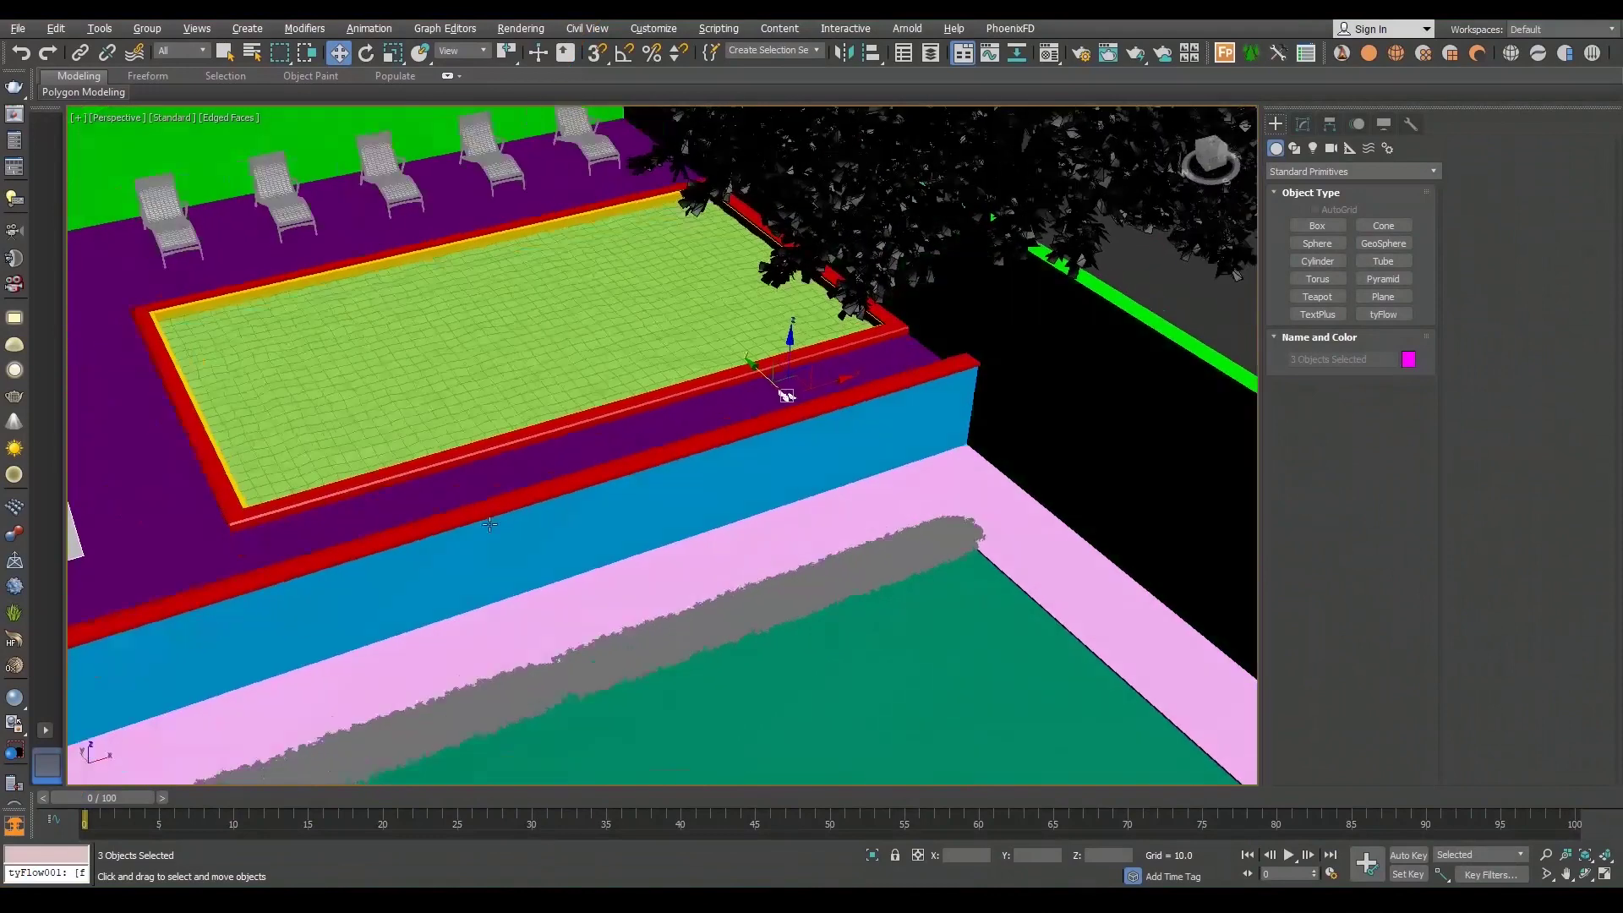
{"action": "middle_click_drag", "start_coordinate": [474, 532], "coordinate": [518, 573], "text": "alt"}
{"action": "scroll", "coordinate": [550, 582], "scroll_direction": "up", "scroll_amount": 2}
{"action": "scroll", "coordinate": [550, 582], "scroll_direction": "up", "scroll_amount": 2}
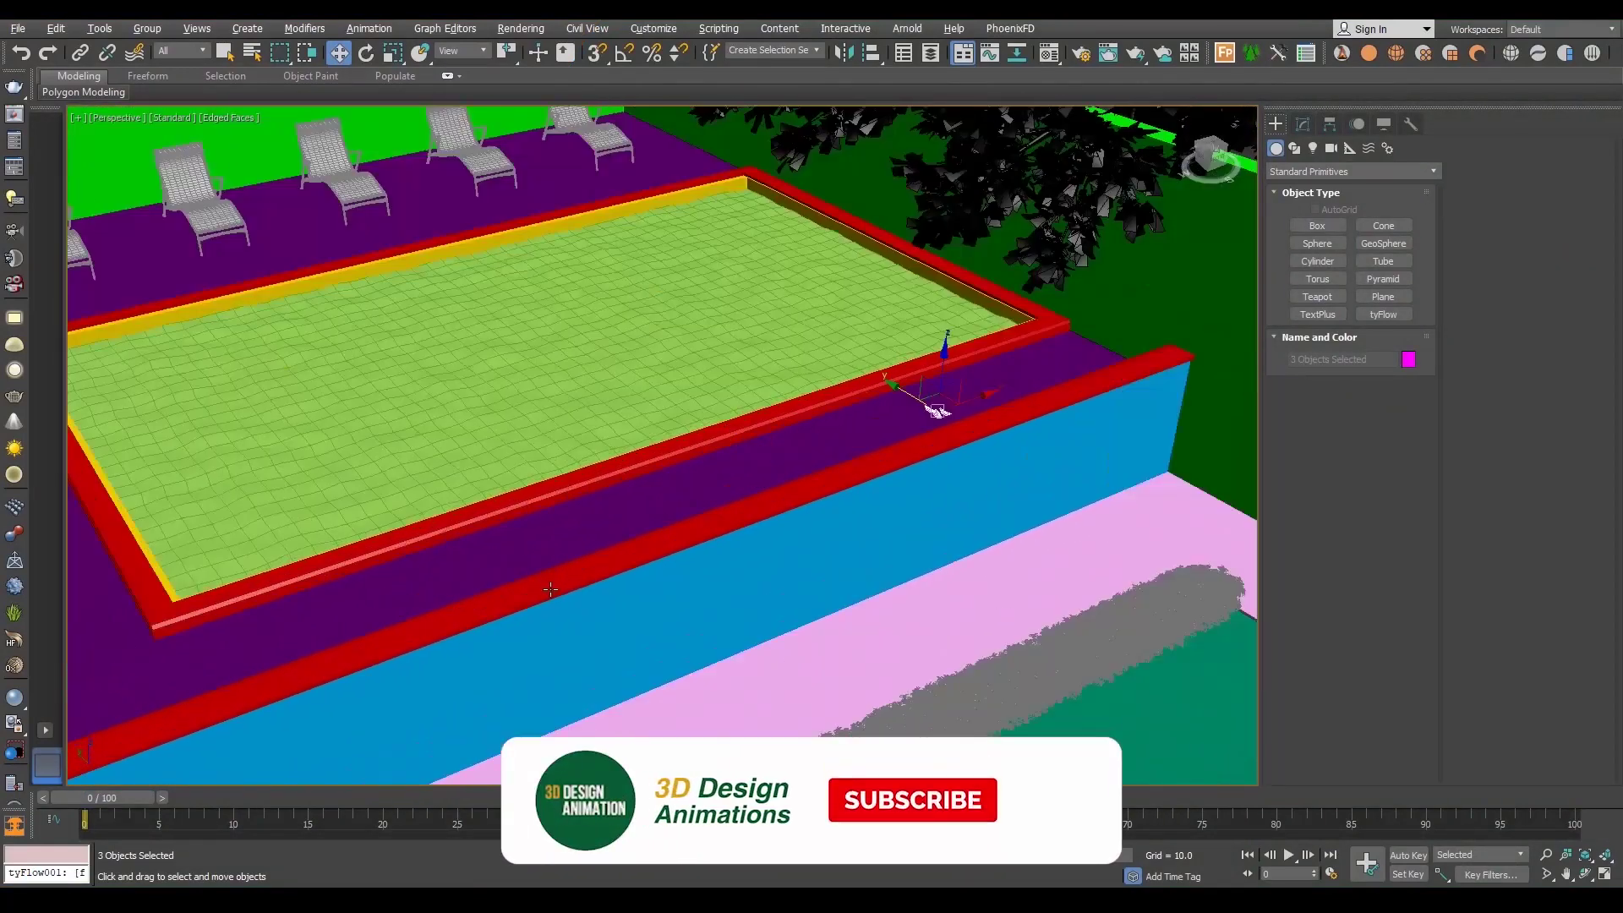
{"action": "scroll", "coordinate": [554, 586], "scroll_direction": "up", "scroll_amount": 1}
{"action": "scroll", "coordinate": [558, 587], "scroll_direction": "up", "scroll_amount": 1}
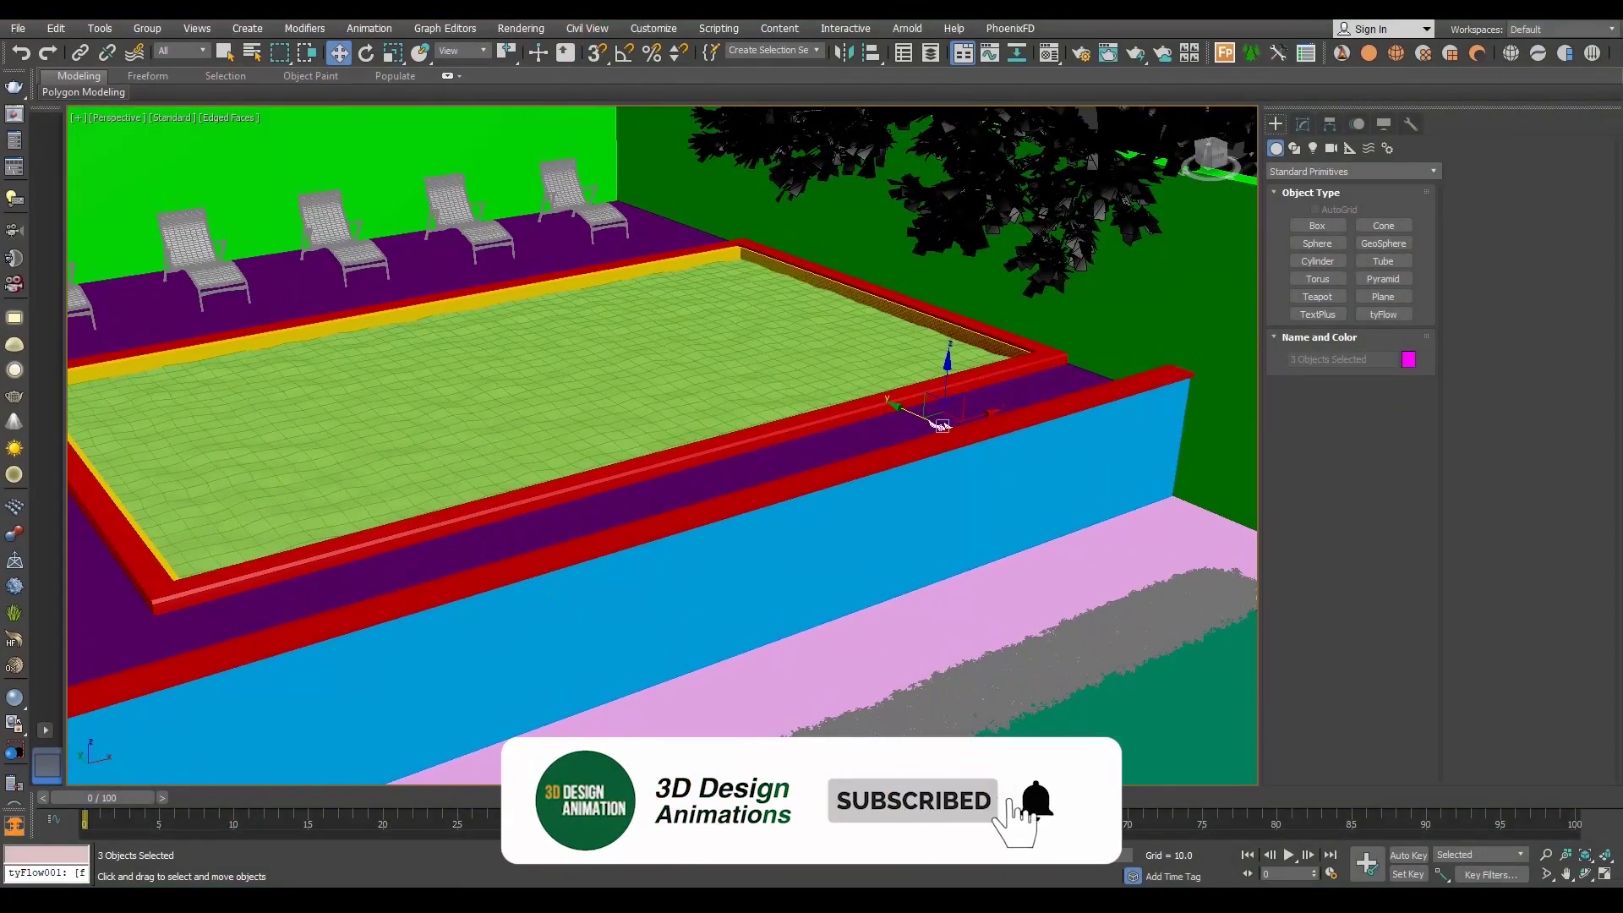
- Create a tyFlow object beside the pool and raise it above the ground
{"action": "left_click", "coordinate": [1386, 314]}
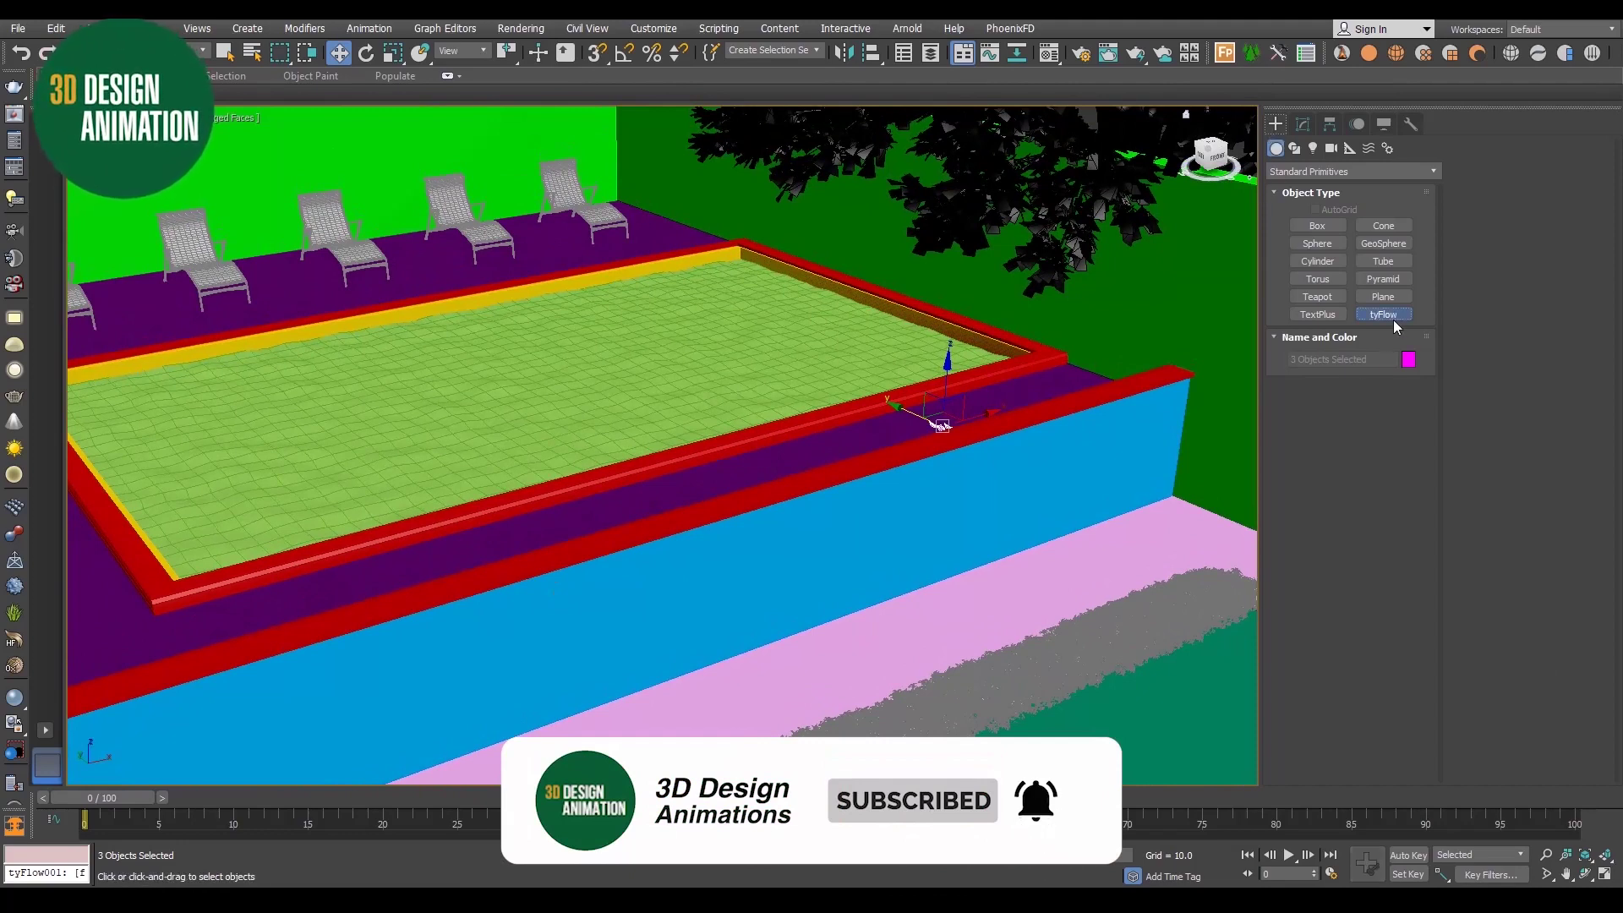
{"action": "left_click", "coordinate": [914, 652]}
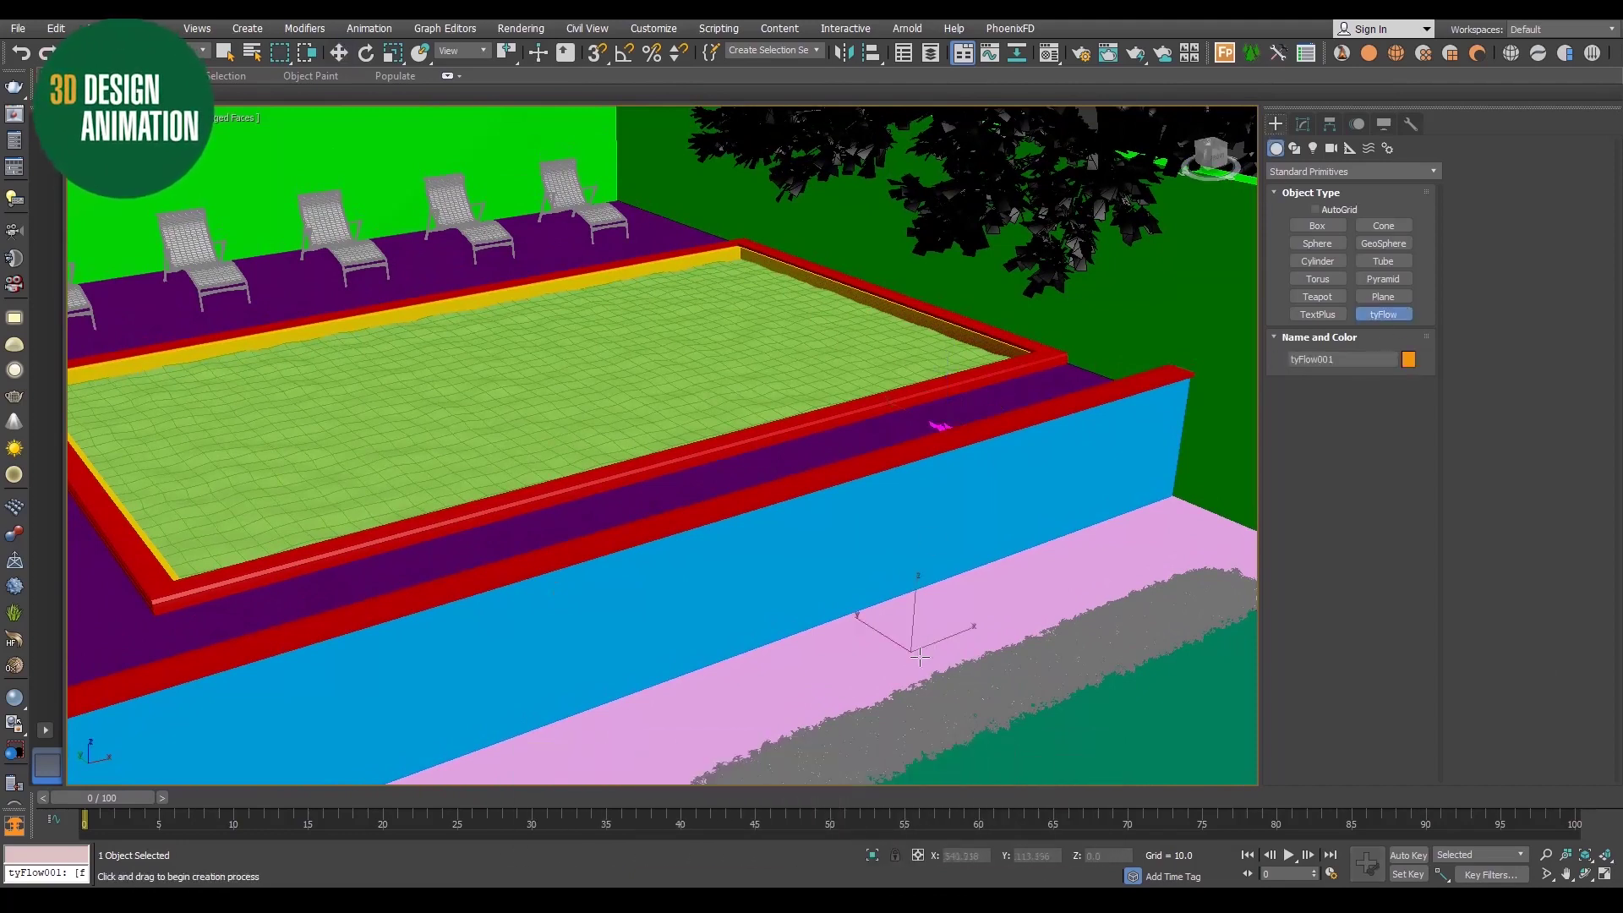
{"action": "key", "text": "w"}
{"action": "left_click_drag", "start_coordinate": [947, 617], "coordinate": [960, 470]}
{"action": "mouse_move", "coordinate": [960, 470]}
{"action": "middle_mouse_down", "text": "alt"}
{"action": "mouse_move", "coordinate": [924, 461]}
{"action": "mouse_move", "coordinate": [924, 482]}
{"action": "mouse_move", "coordinate": [945, 473]}
{"action": "middle_mouse_up", "text": "alt"}
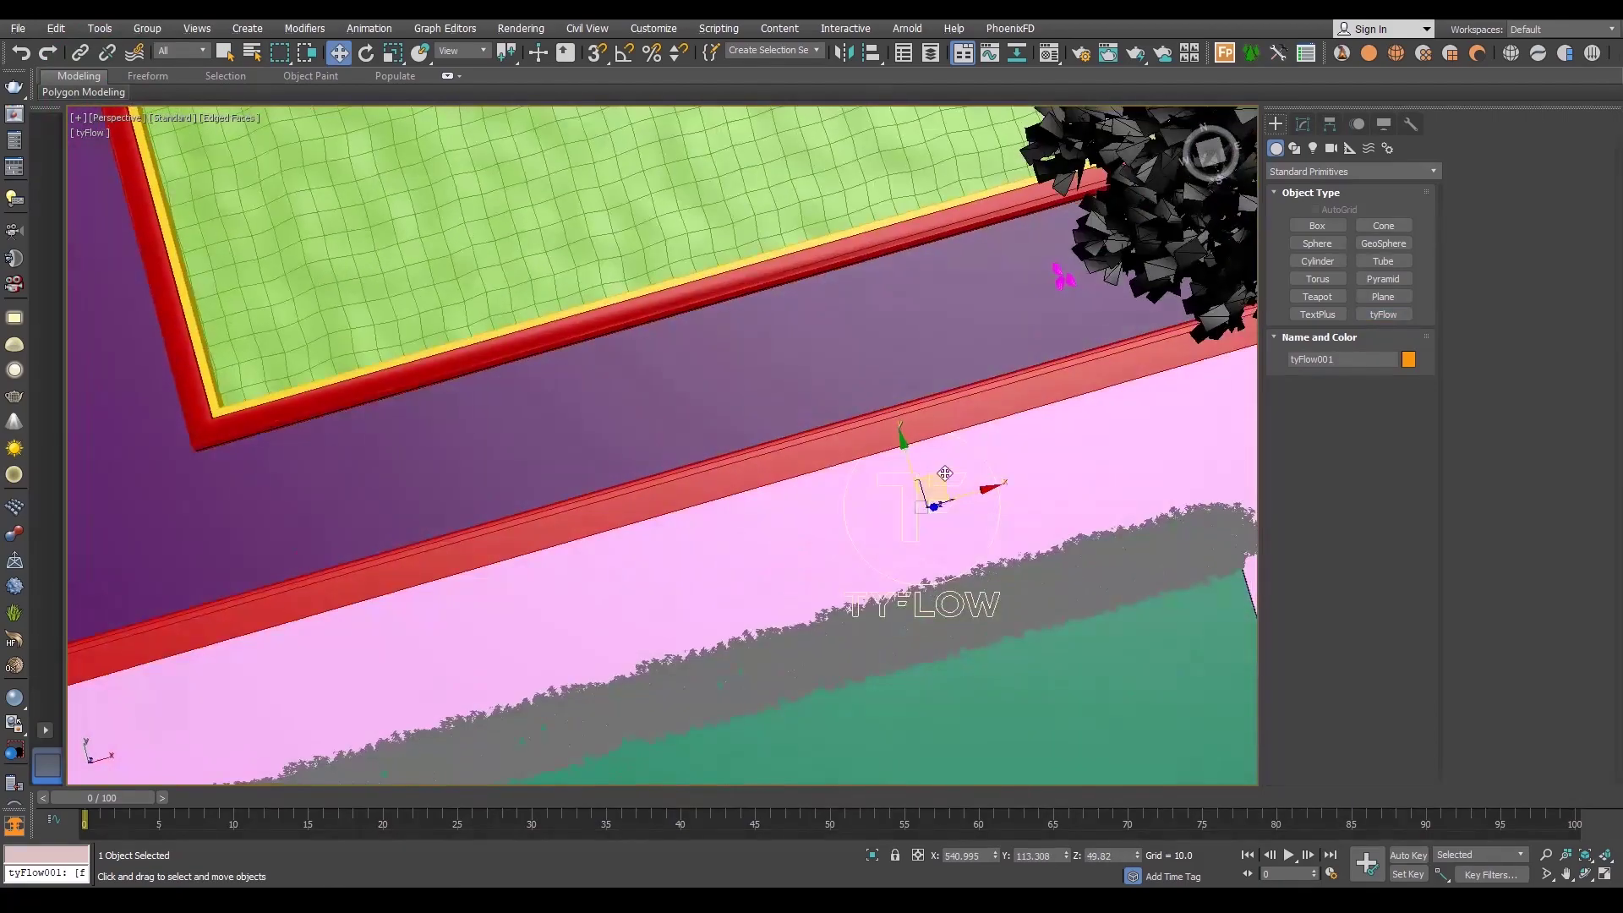
{"action": "middle_click_drag", "start_coordinate": [872, 562], "coordinate": [906, 519], "text": "alt"}
- In the tyFlow editor, start the flow from the Simple Icon Flow preset
{"action": "left_click", "coordinate": [1301, 123]}
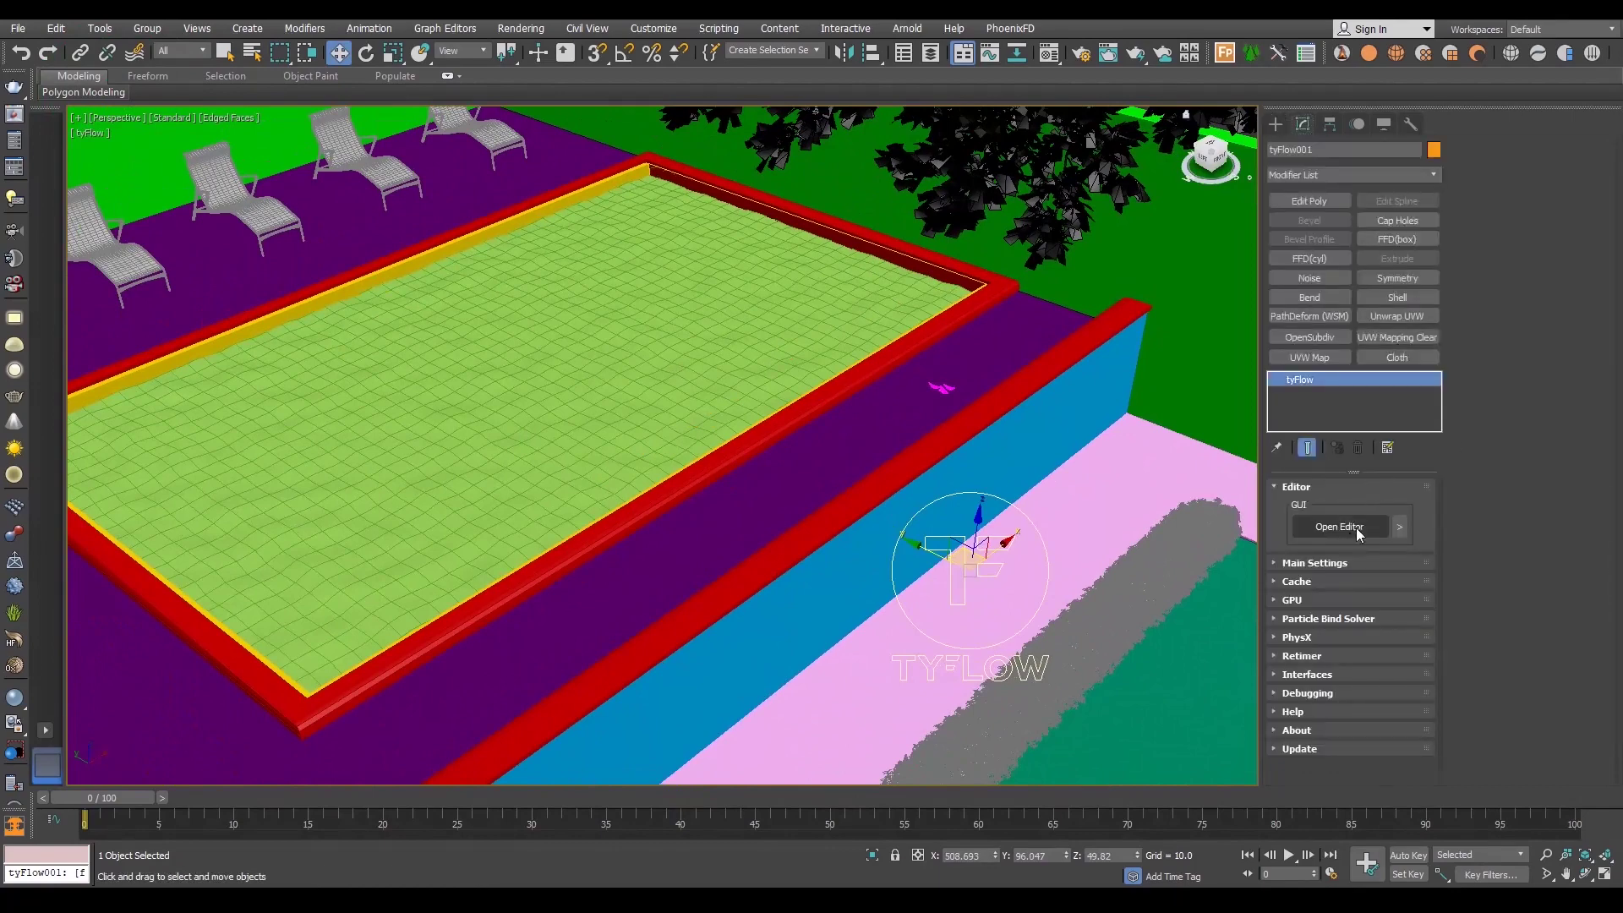
{"action": "left_click", "coordinate": [1355, 526]}
{"action": "mouse_move", "coordinate": [1303, 762]}
{"action": "left_mouse_down"}
{"action": "mouse_move", "coordinate": [778, 689]}
{"action": "mouse_move", "coordinate": [945, 720]}
{"action": "left_mouse_up"}
{"action": "left_click_drag", "start_coordinate": [608, 136], "coordinate": [1219, 144]}
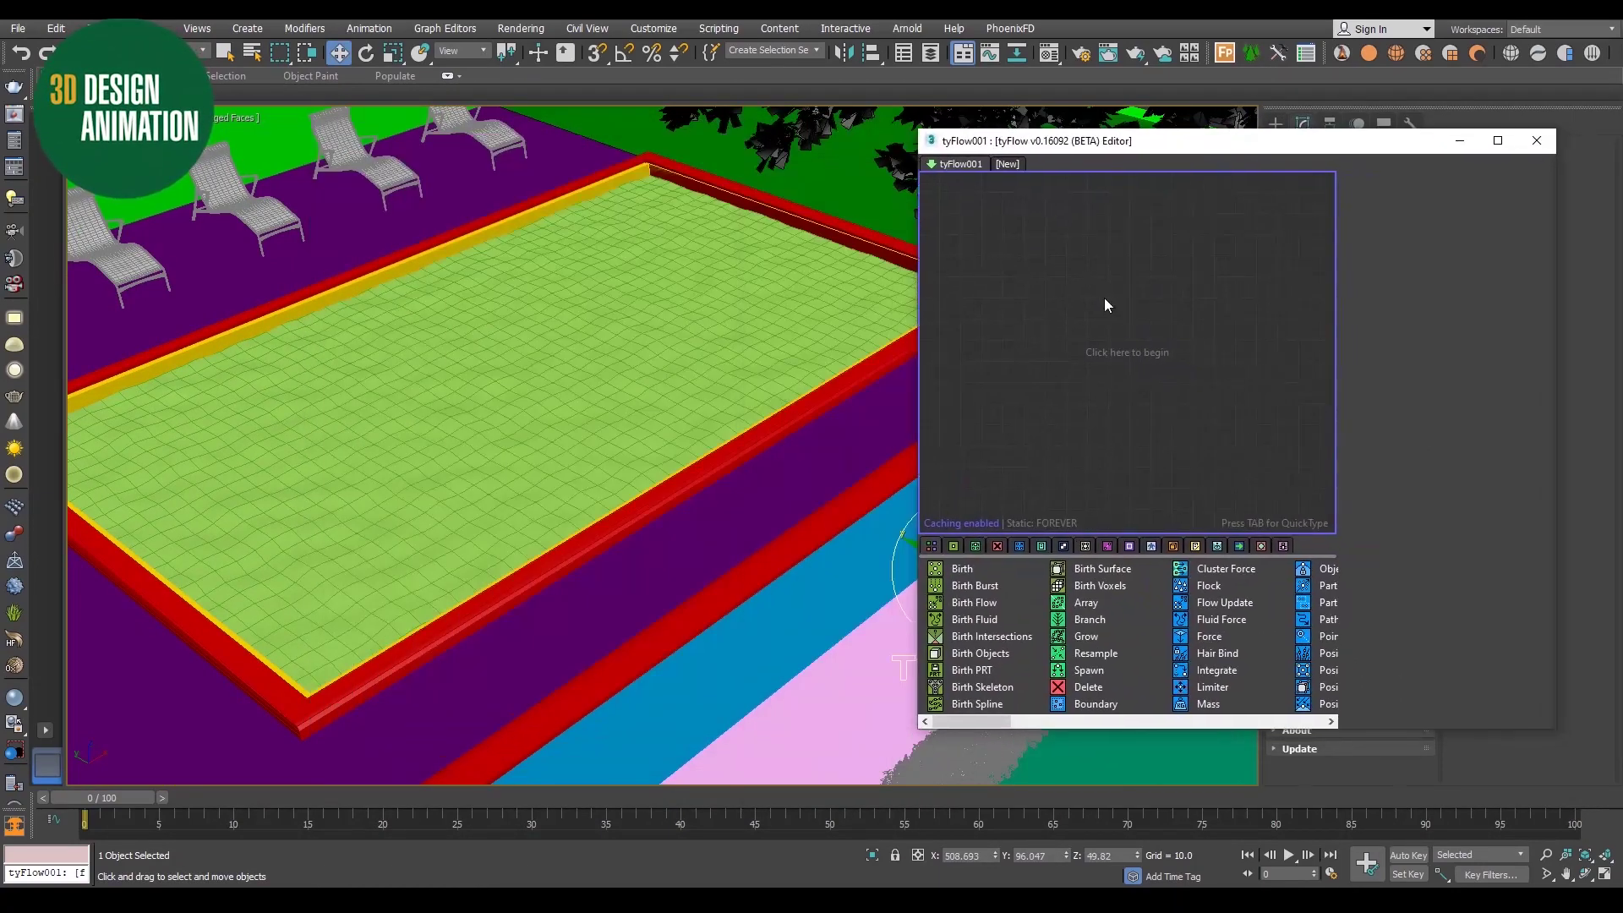
{"action": "right_click", "coordinate": [1118, 282]}
{"action": "mouse_move", "coordinate": [1176, 334]}
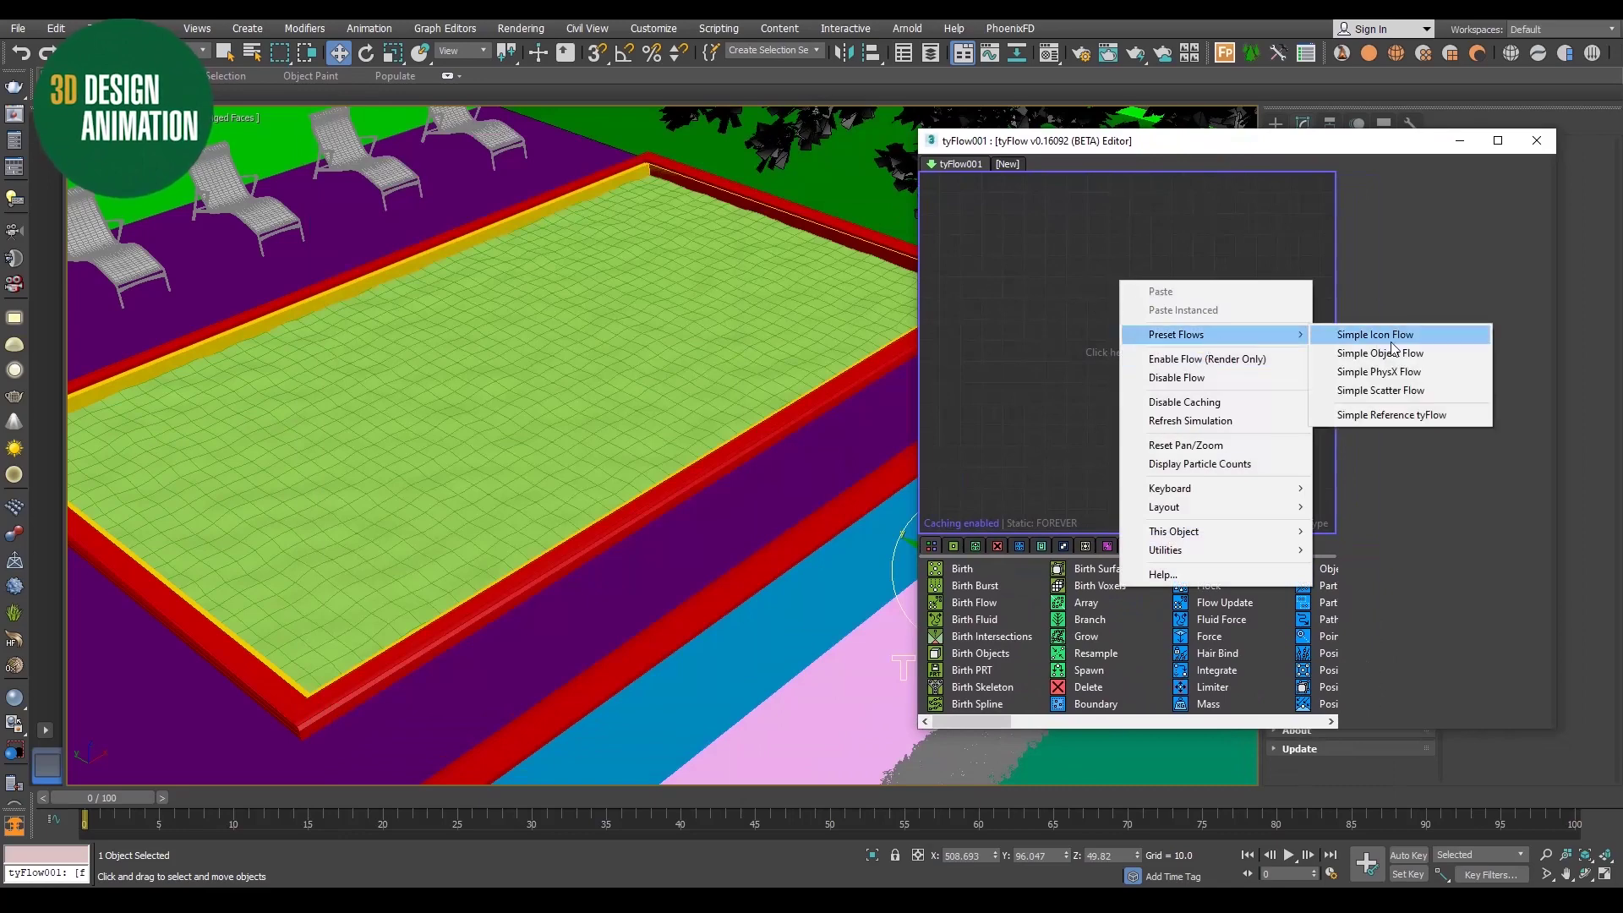
{"action": "left_click", "coordinate": [1366, 338]}
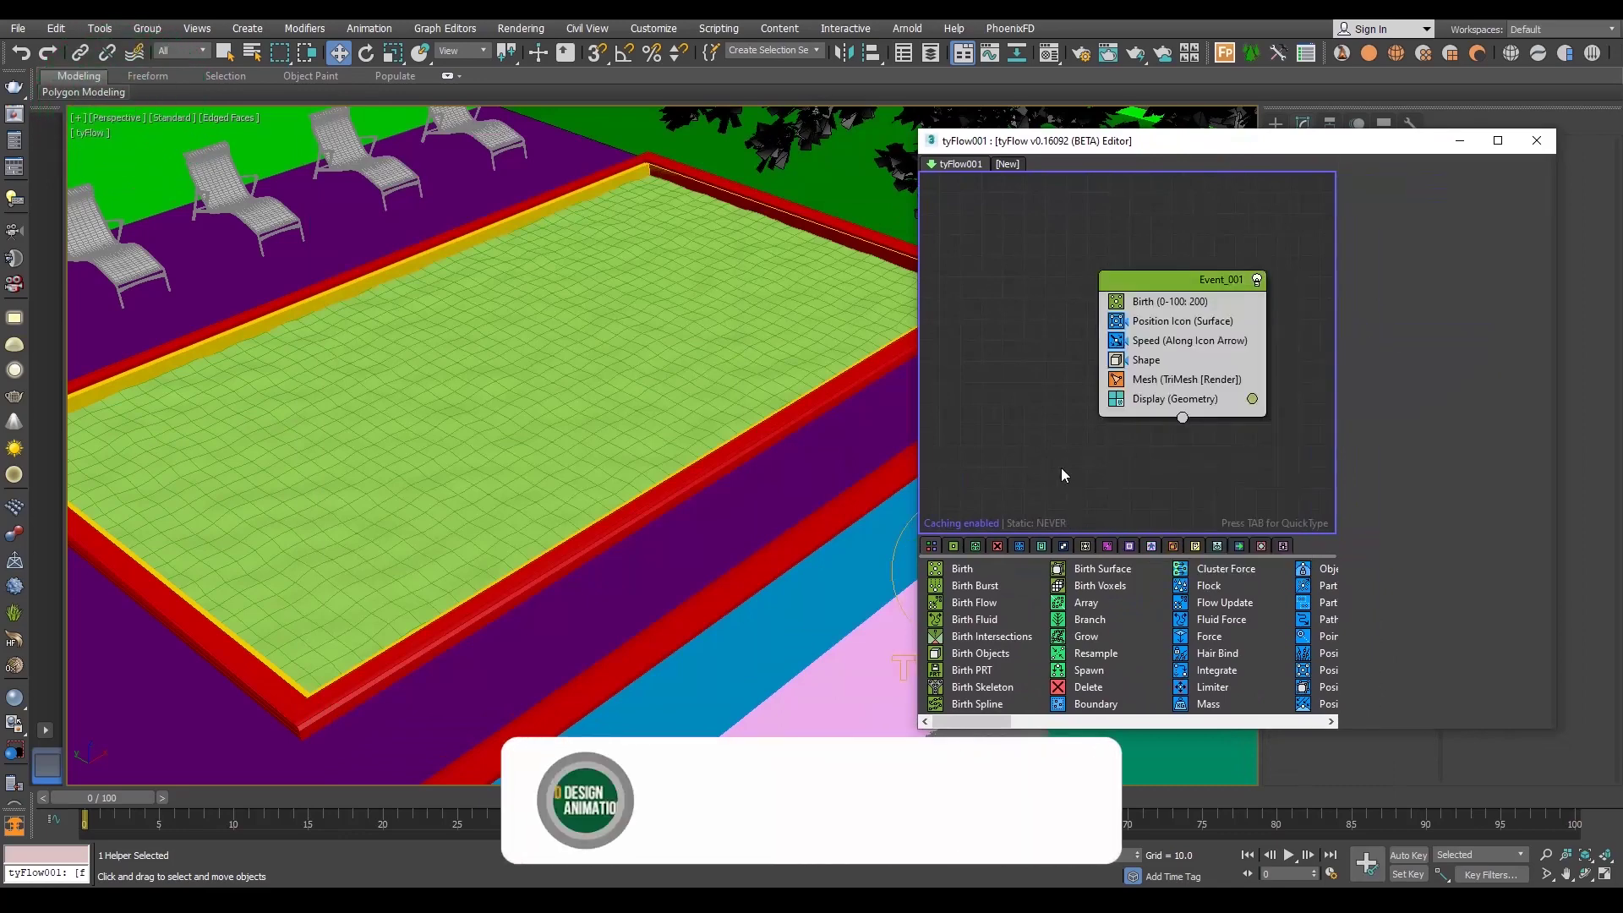
{"action": "left_click_drag", "start_coordinate": [1109, 152], "coordinate": [1256, 109]}
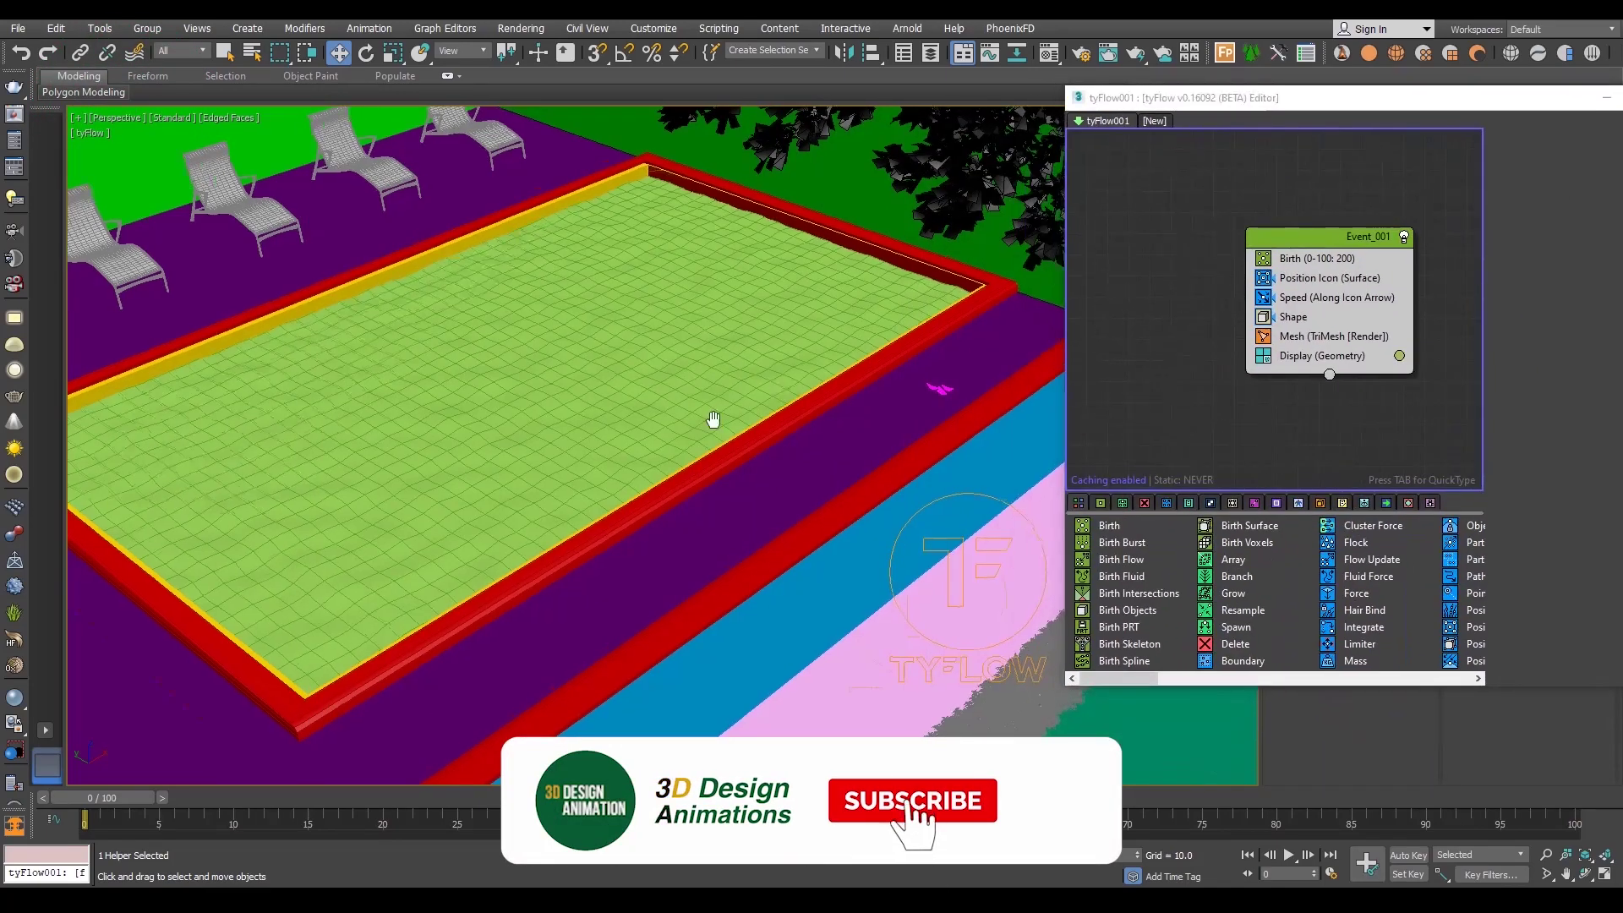
{"action": "scroll", "coordinate": [747, 505], "scroll_direction": "up", "scroll_amount": 5}
{"action": "scroll", "coordinate": [647, 560], "scroll_direction": "up", "scroll_amount": 5}
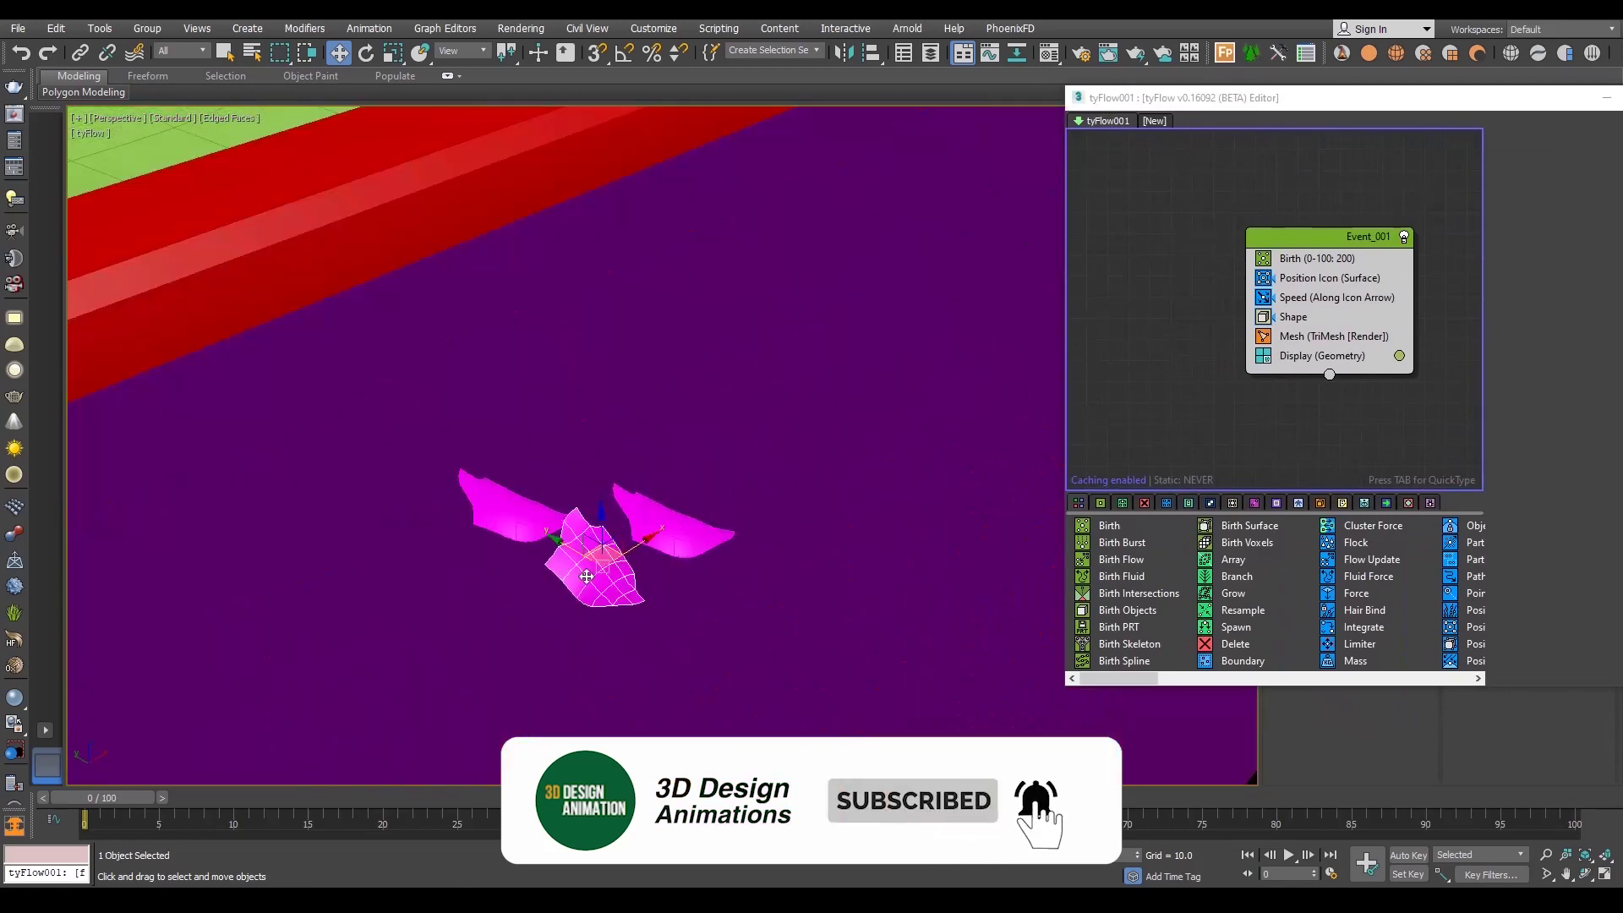
{"action": "middle_click_drag", "start_coordinate": [586, 576], "coordinate": [681, 499], "text": "alt"}
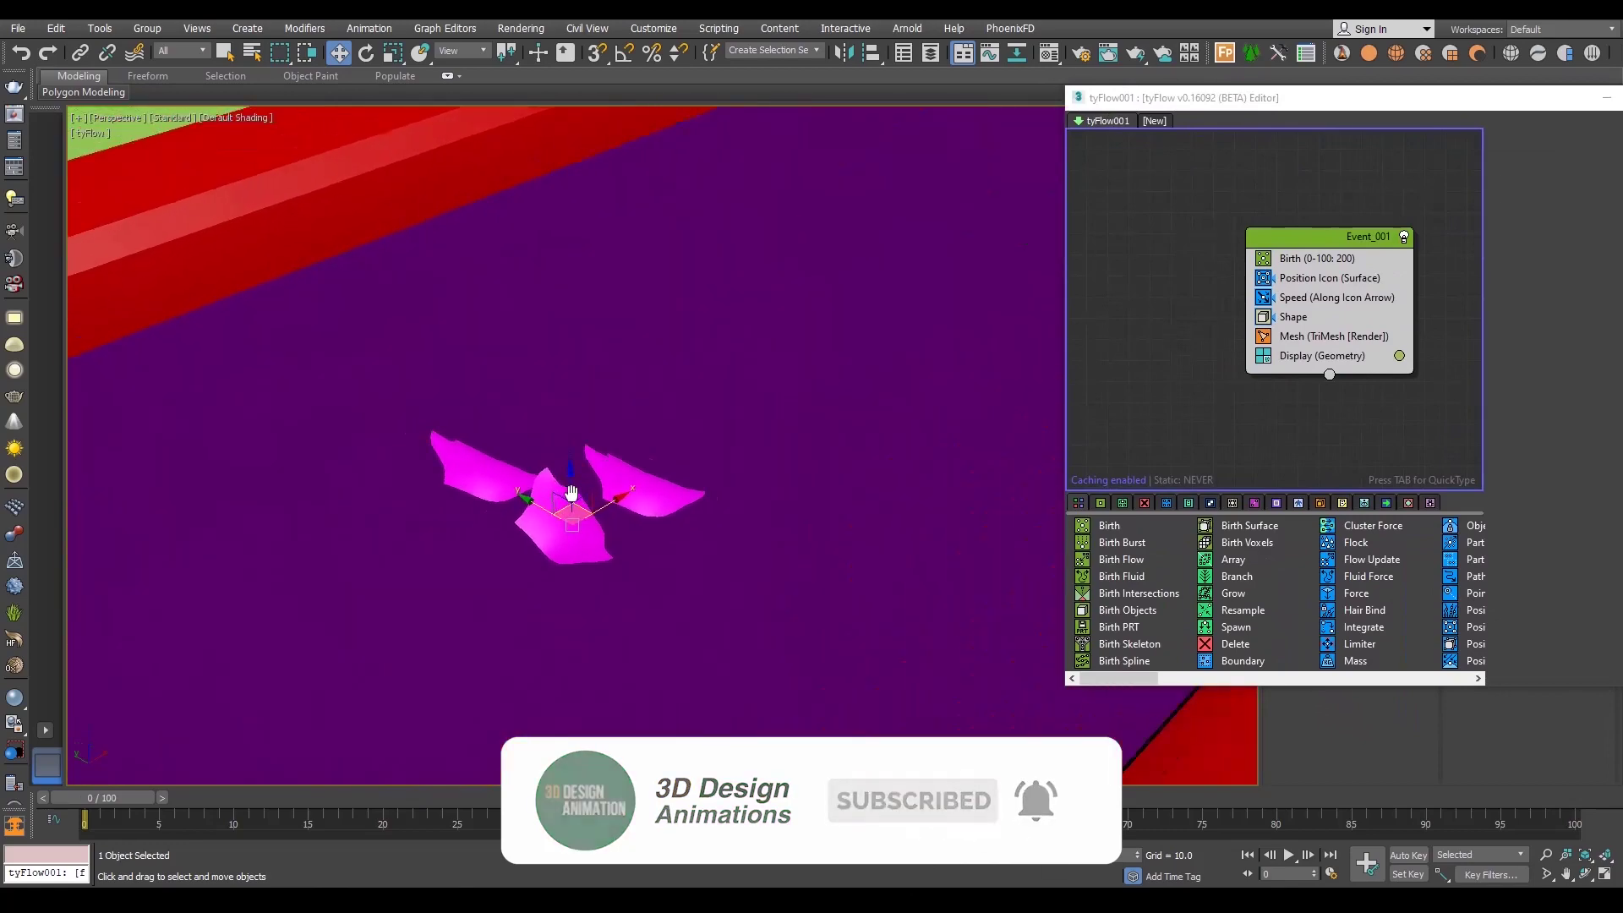
- Remove the default Cube from the Shape operator and select the leaf planes in the viewport
{"action": "left_click", "coordinate": [1320, 316]}
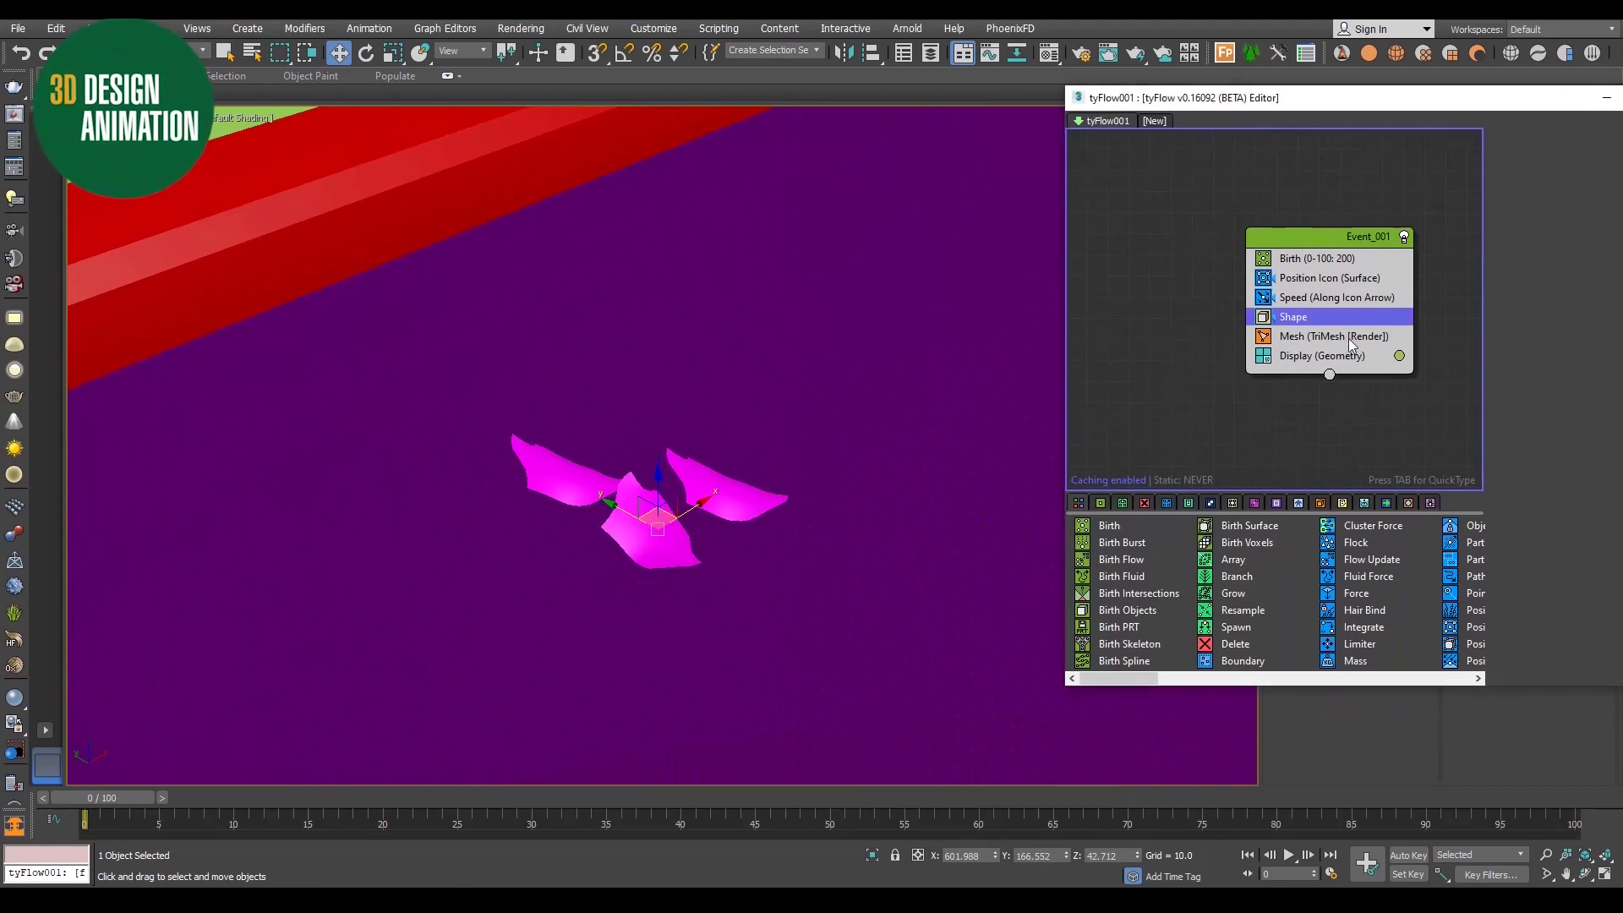
{"action": "left_click_drag", "start_coordinate": [1441, 101], "coordinate": [1223, 79]}
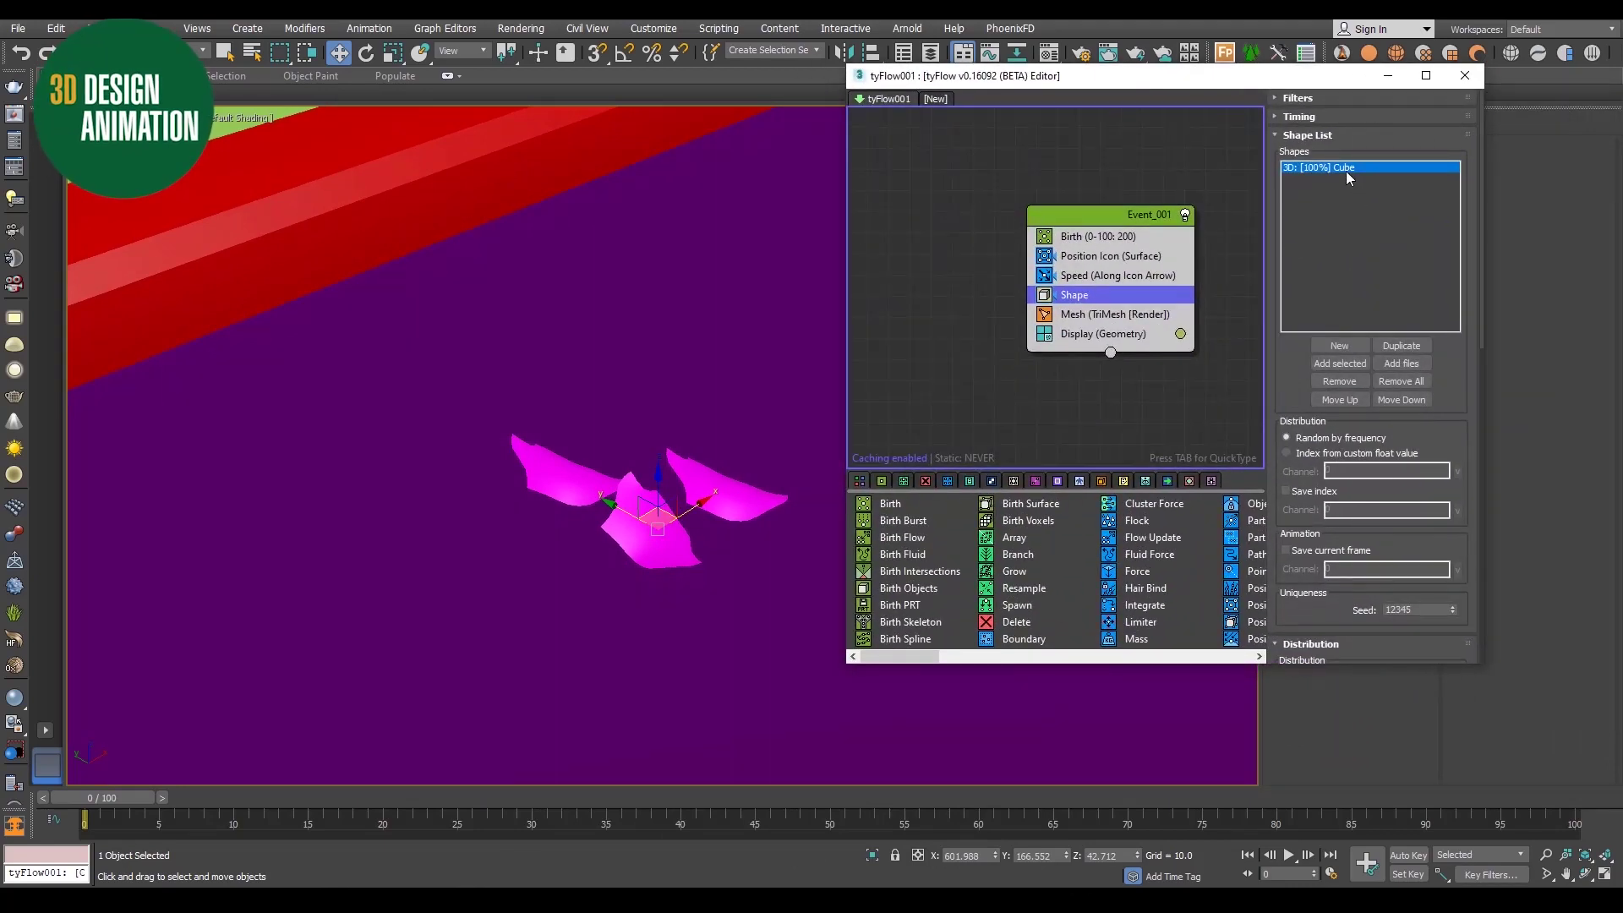
{"action": "left_click", "coordinate": [1340, 381]}
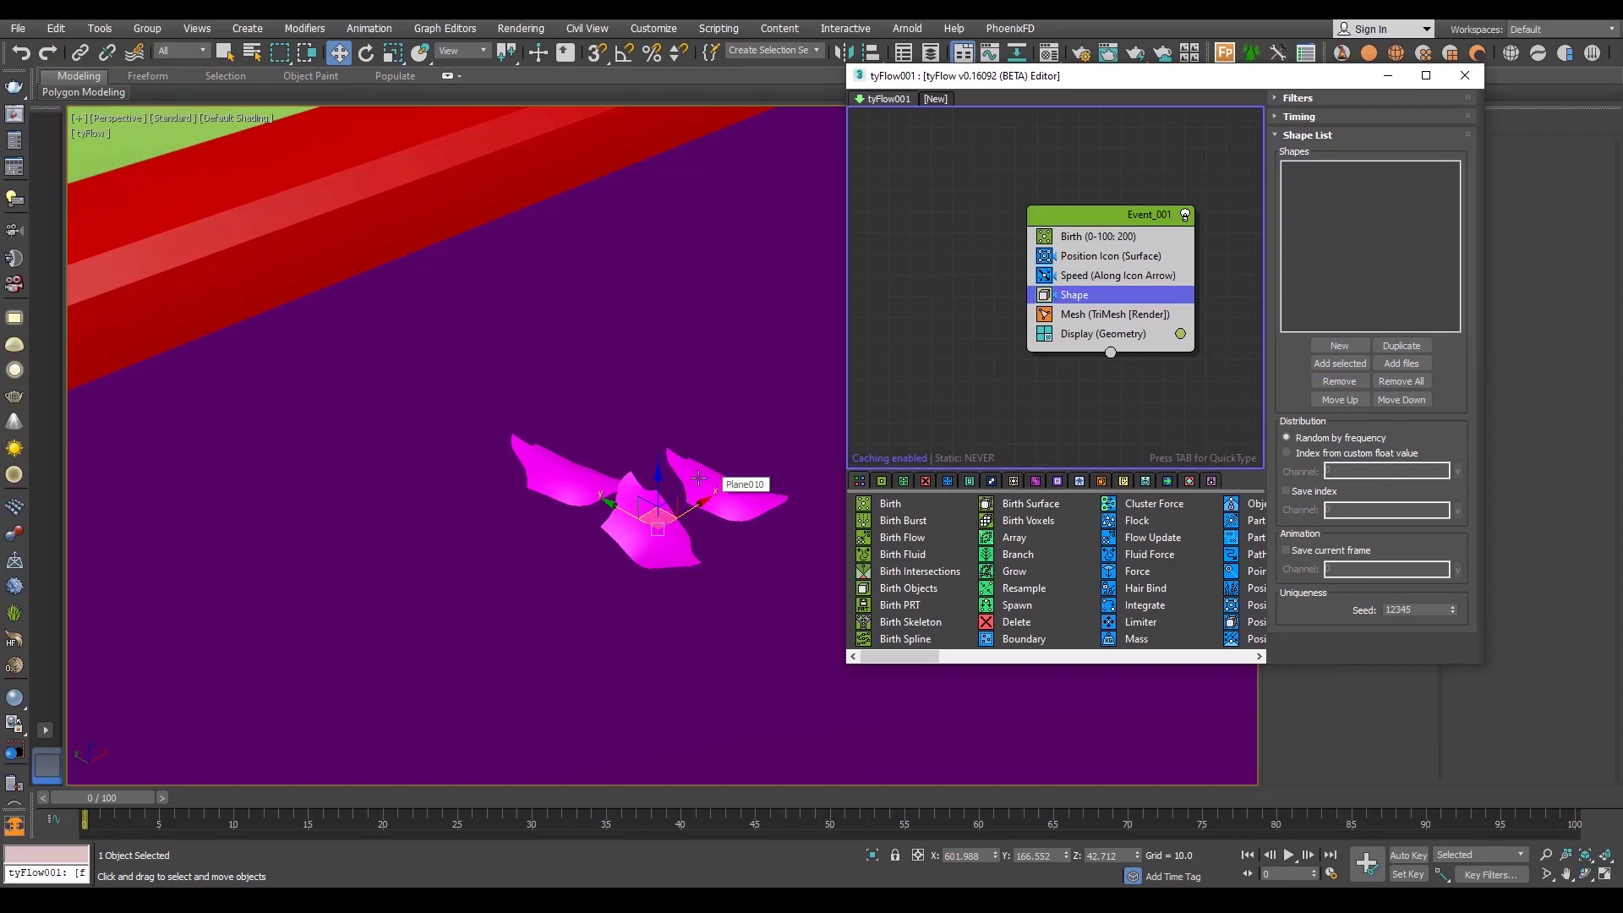
{"action": "left_click", "coordinate": [591, 495]}
{"action": "key", "text": "t"}
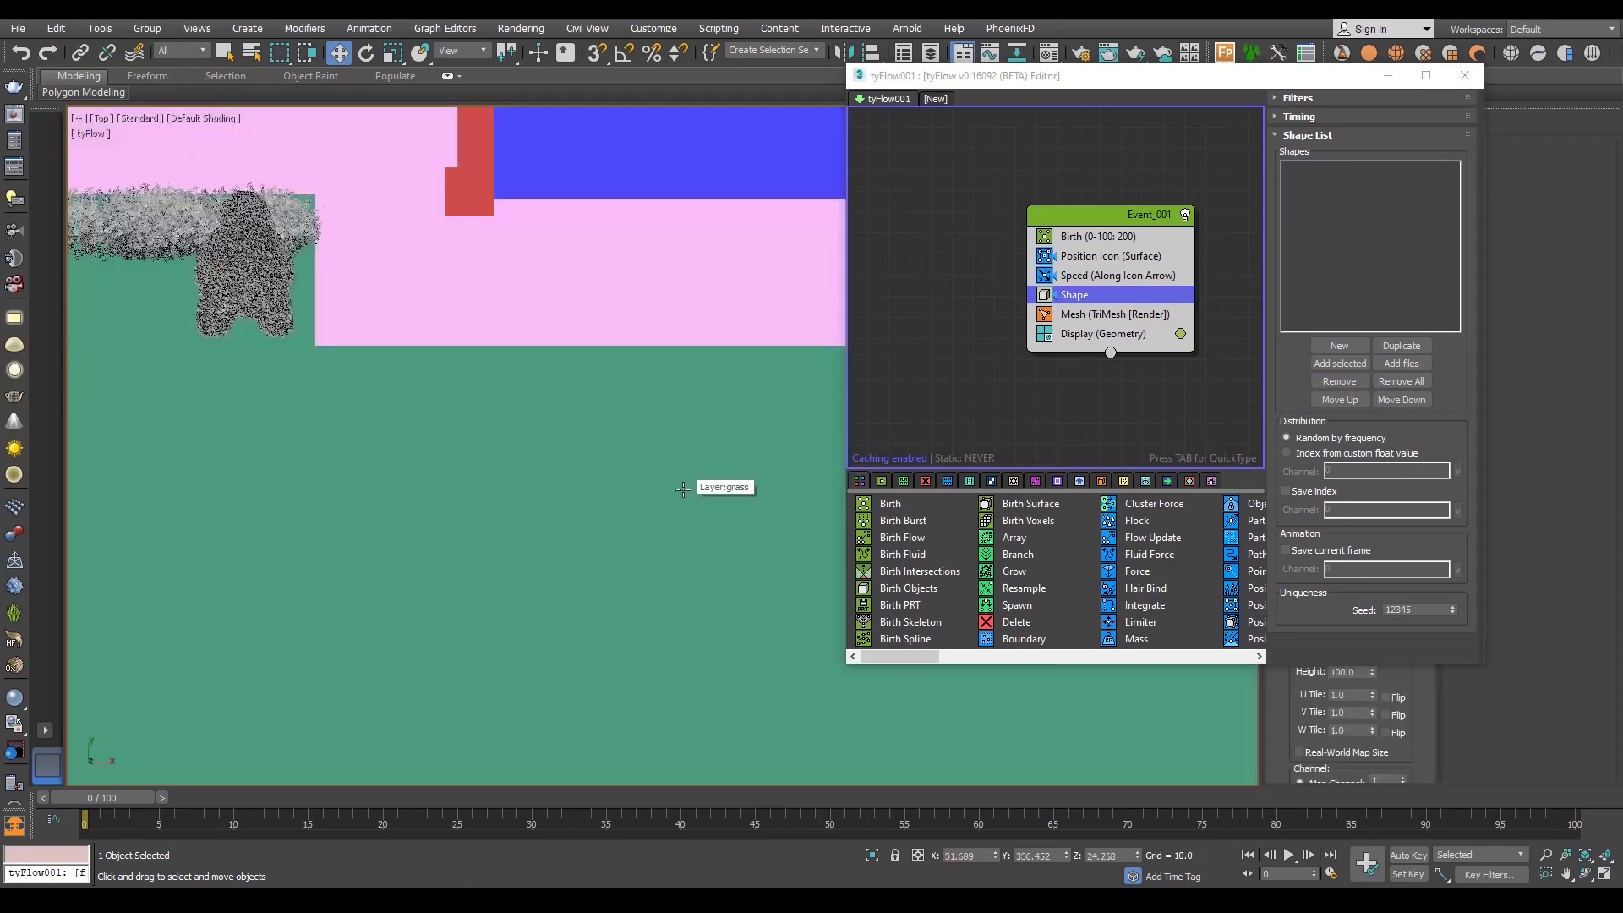
{"action": "scroll", "coordinate": [682, 490], "scroll_direction": "down", "scroll_amount": 4}
{"action": "middle_click_drag", "start_coordinate": [656, 518], "coordinate": [525, 477], "text": "alt"}
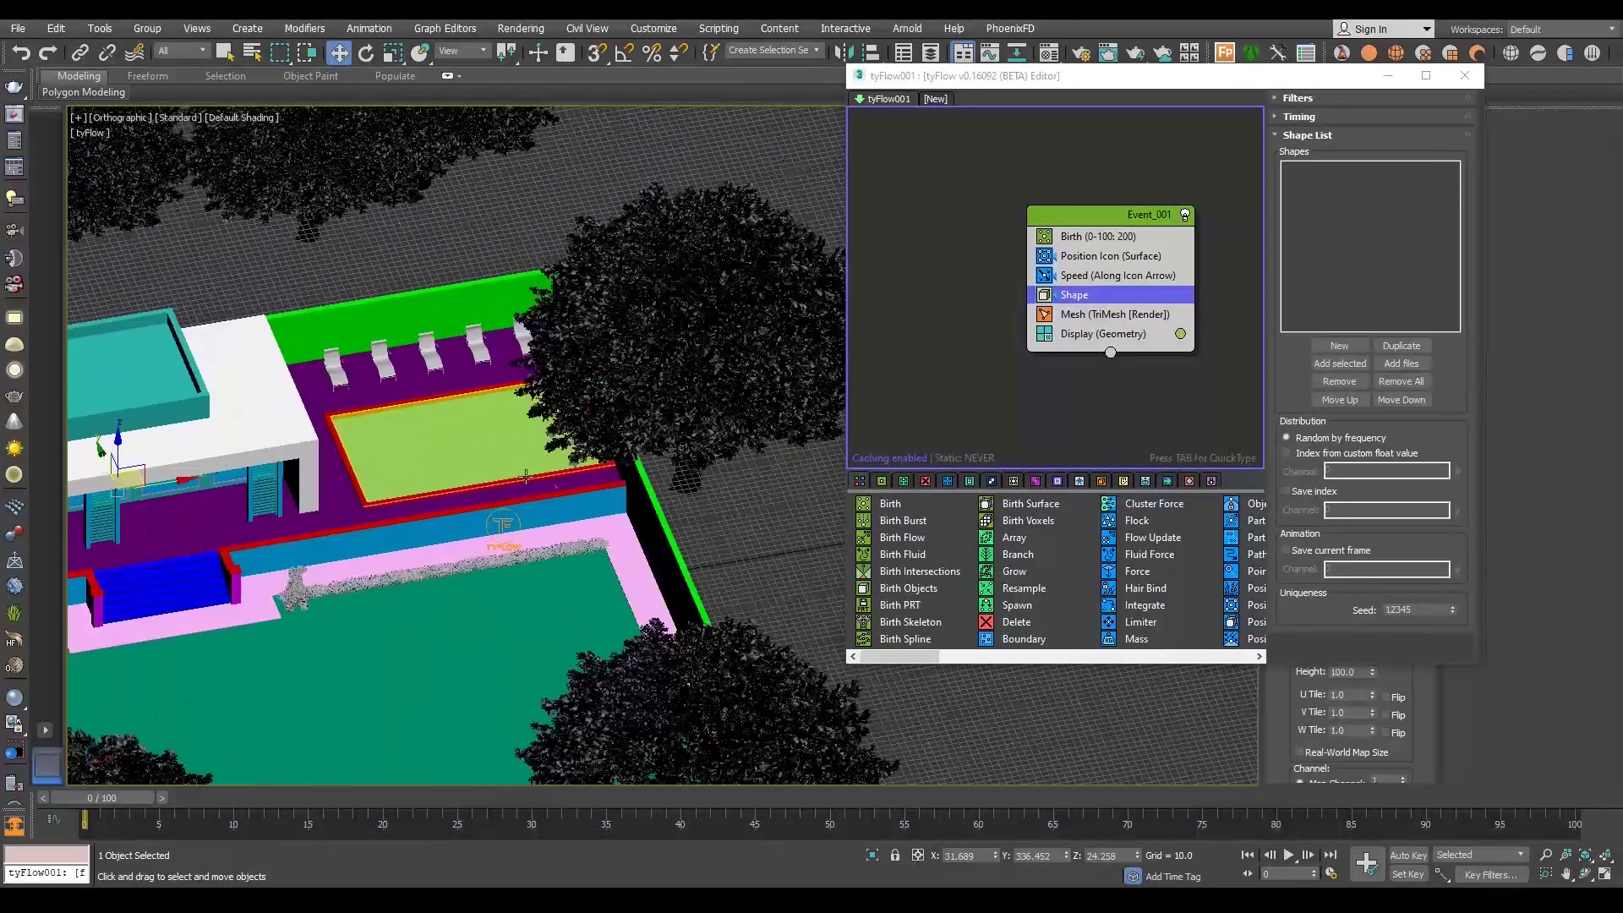
{"action": "scroll", "coordinate": [525, 478], "scroll_direction": "up", "scroll_amount": 2}
{"action": "scroll", "coordinate": [580, 507], "scroll_direction": "up", "scroll_amount": 5}
{"action": "scroll", "coordinate": [581, 542], "scroll_direction": "up", "scroll_amount": 3}
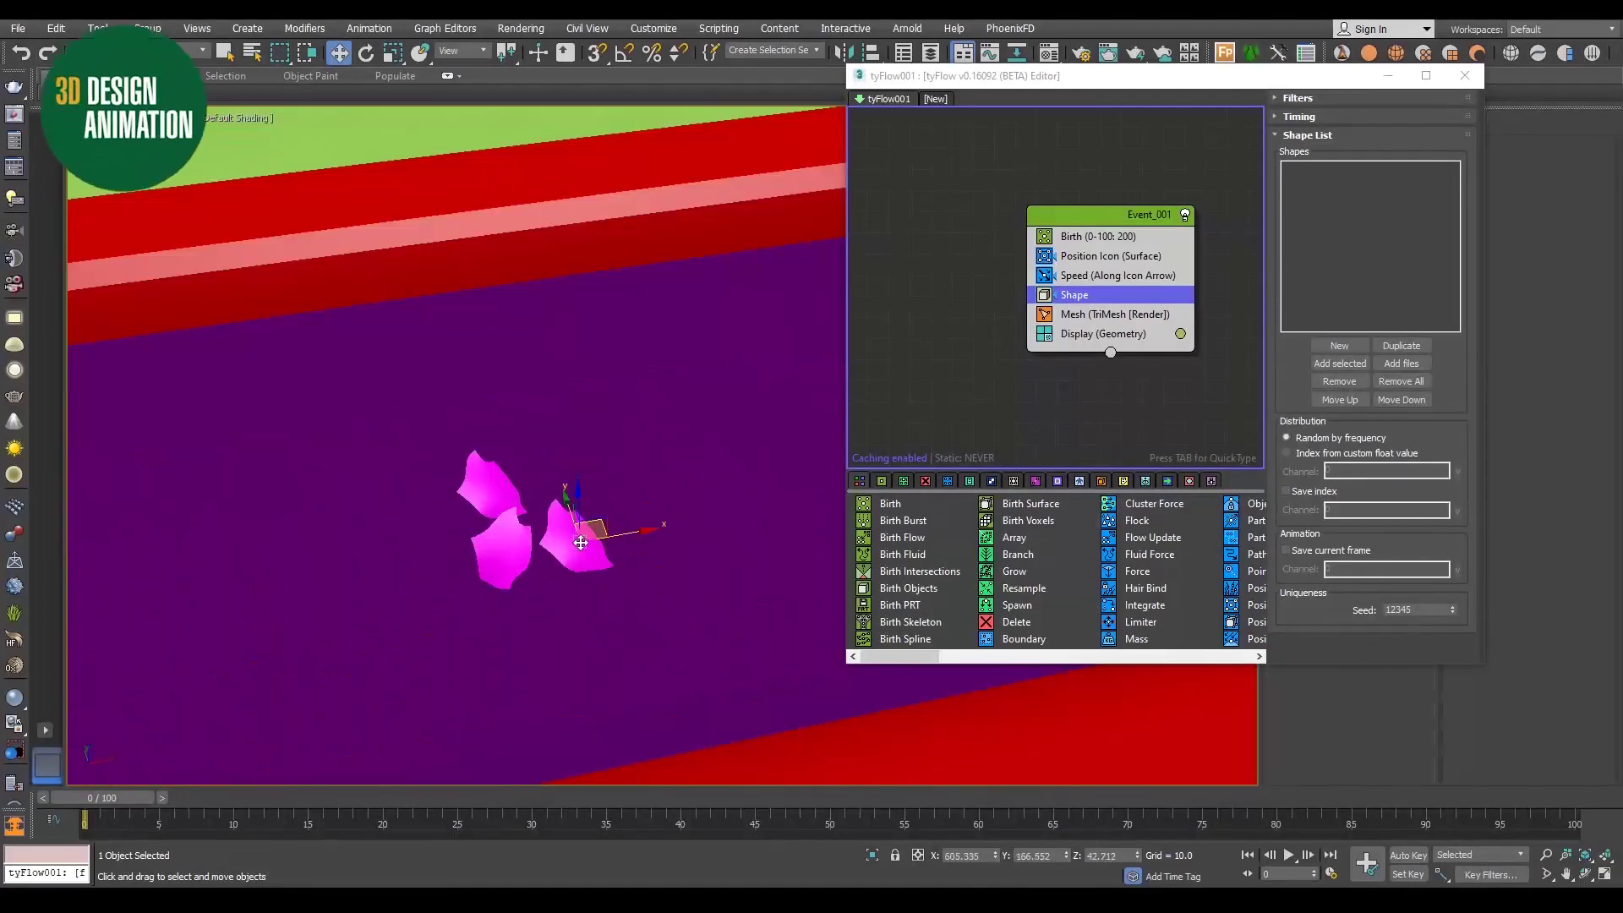
{"action": "key", "text": "F4"}
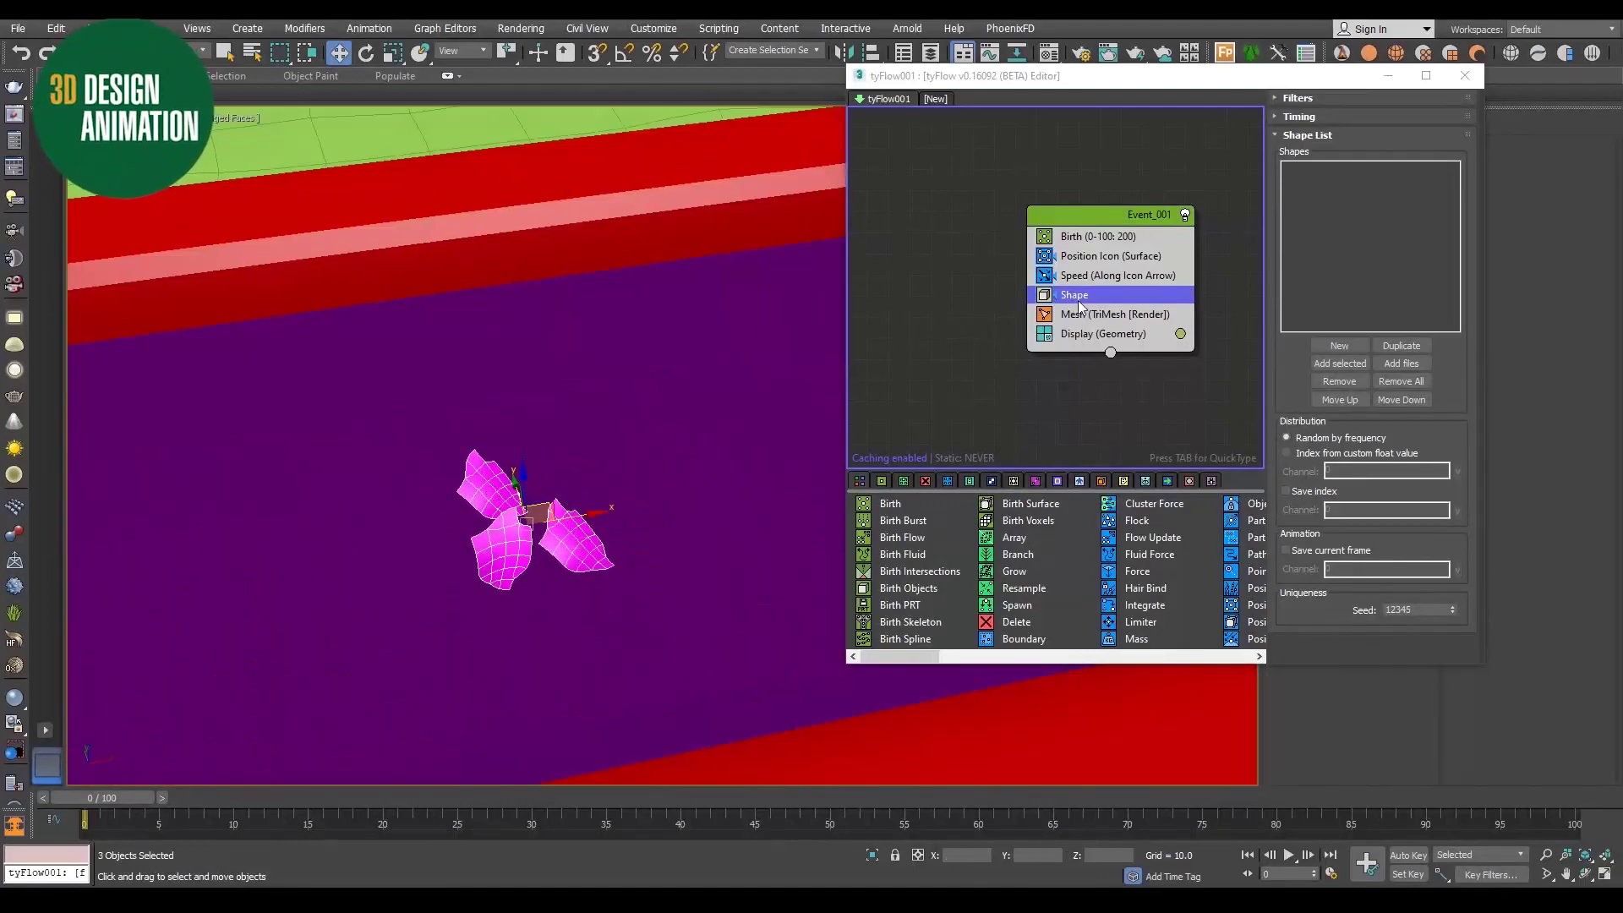
- Add Plane010, Plane009 and Plane011 to the Shape list, then select the emitter in wireframe
{"action": "left_click", "coordinate": [1345, 364]}
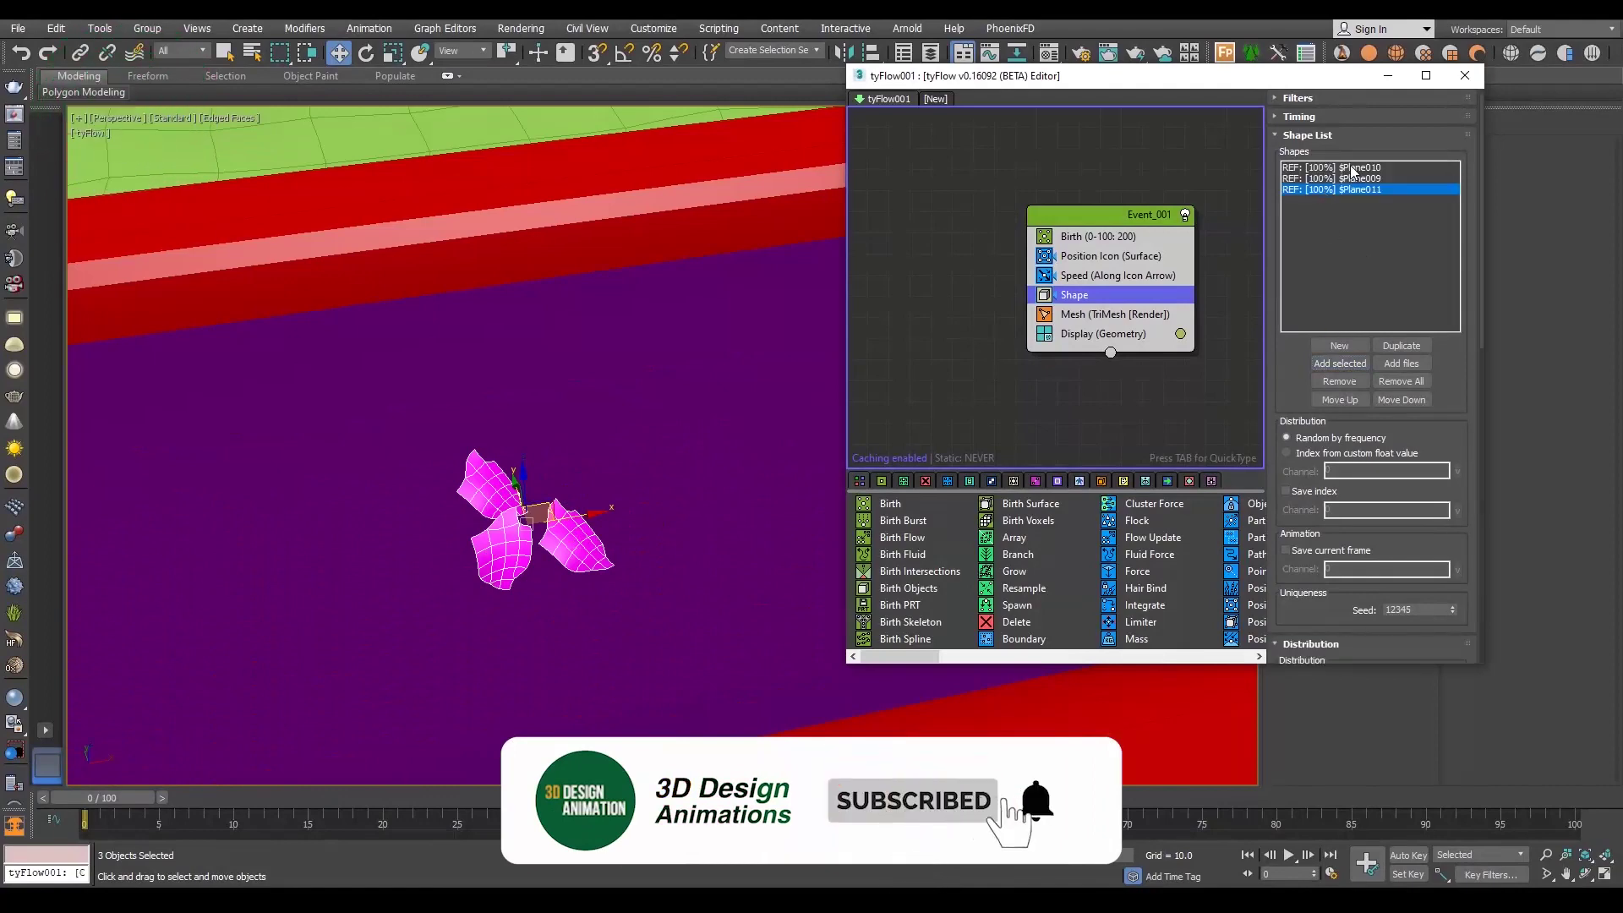
{"action": "scroll", "coordinate": [333, 428], "scroll_direction": "down", "scroll_amount": 2}
{"action": "scroll", "coordinate": [417, 471], "scroll_direction": "down", "scroll_amount": 3}
{"action": "scroll", "coordinate": [634, 387], "scroll_direction": "down", "scroll_amount": 3}
{"action": "middle_click_drag", "start_coordinate": [634, 387], "coordinate": [296, 561]}
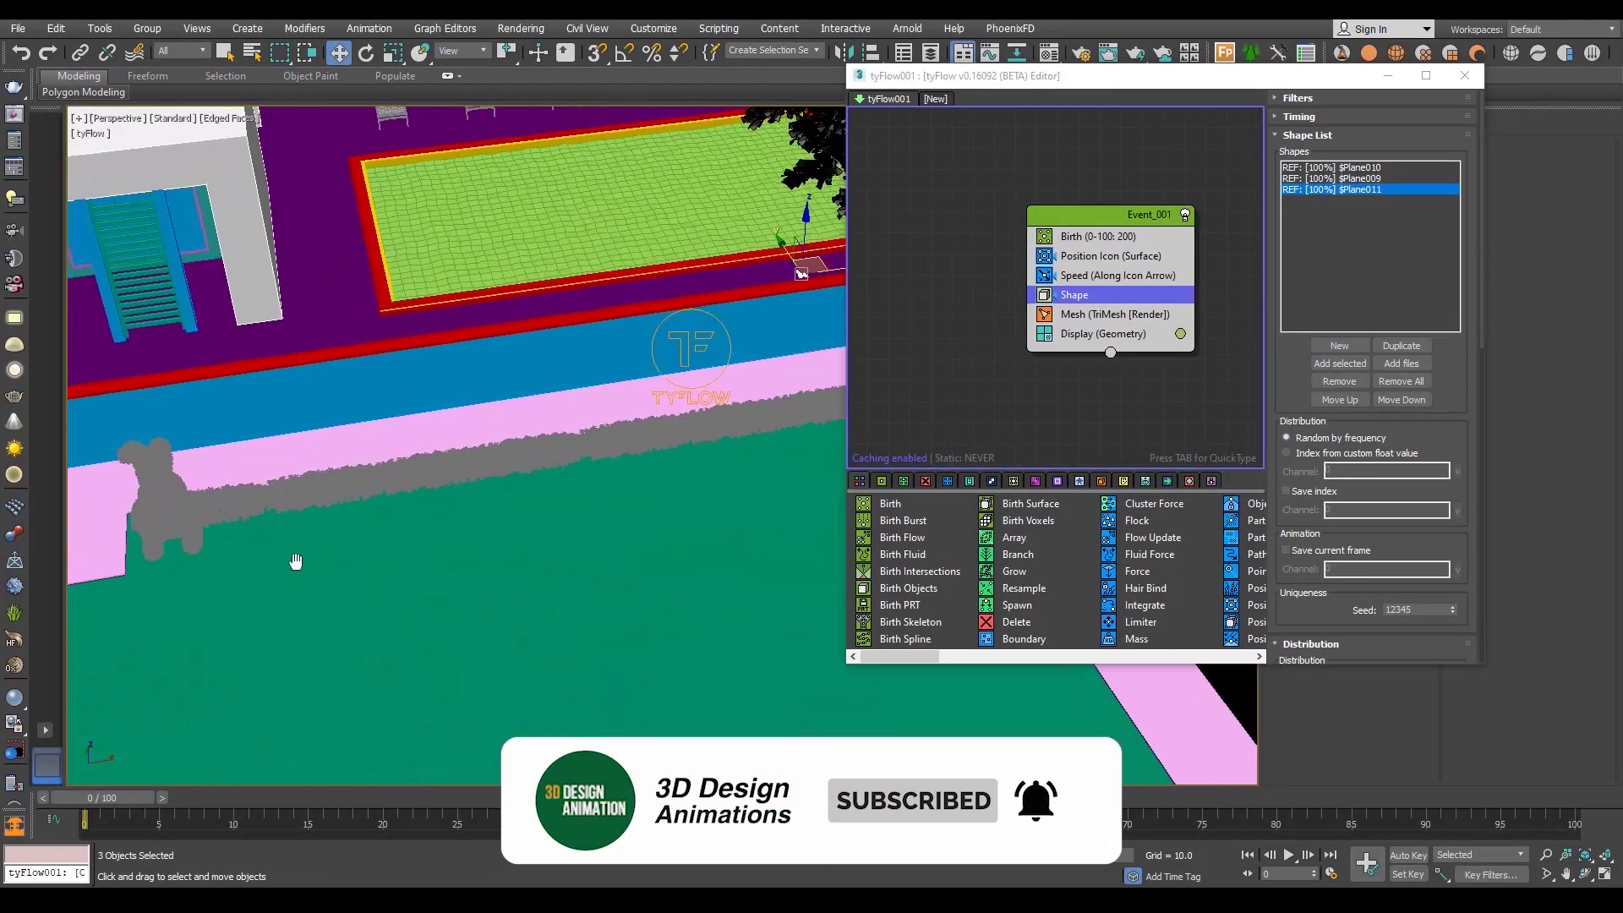
{"action": "scroll", "coordinate": [601, 423], "scroll_direction": "down", "scroll_amount": 3}
{"action": "key", "text": "F3"}
{"action": "left_click", "coordinate": [174, 525]}
- Move the tyFlow emitter icon onto the pool water
{"action": "scroll", "coordinate": [382, 566], "scroll_direction": "down", "scroll_amount": 2}
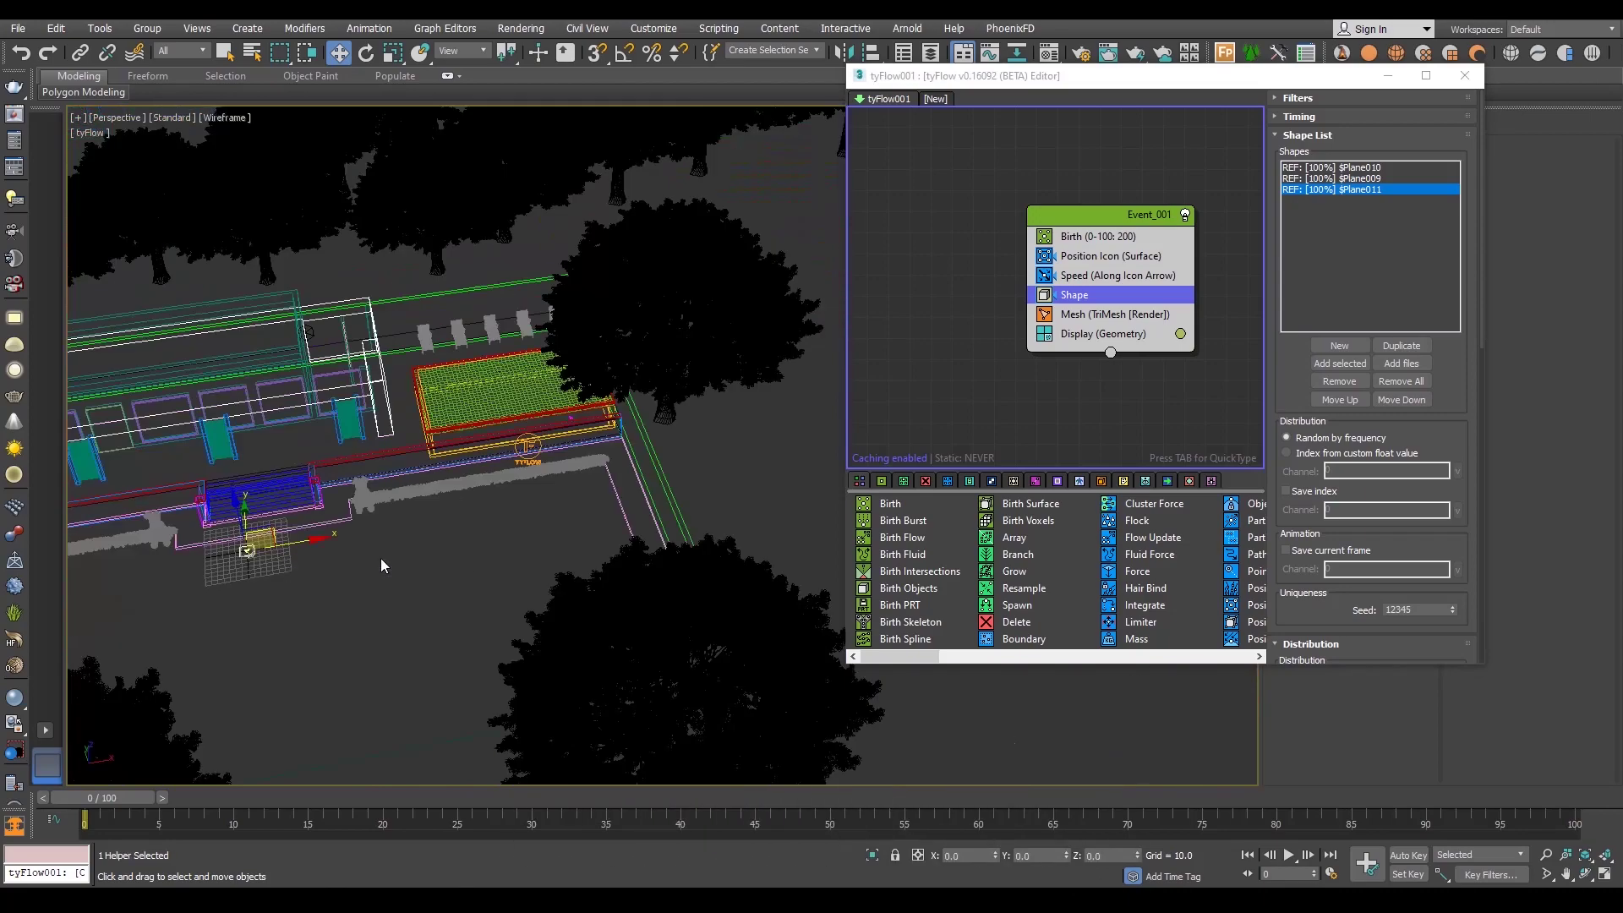
{"action": "scroll", "coordinate": [381, 565], "scroll_direction": "up", "scroll_amount": 3}
{"action": "left_click_drag", "start_coordinate": [467, 594], "coordinate": [776, 282]}
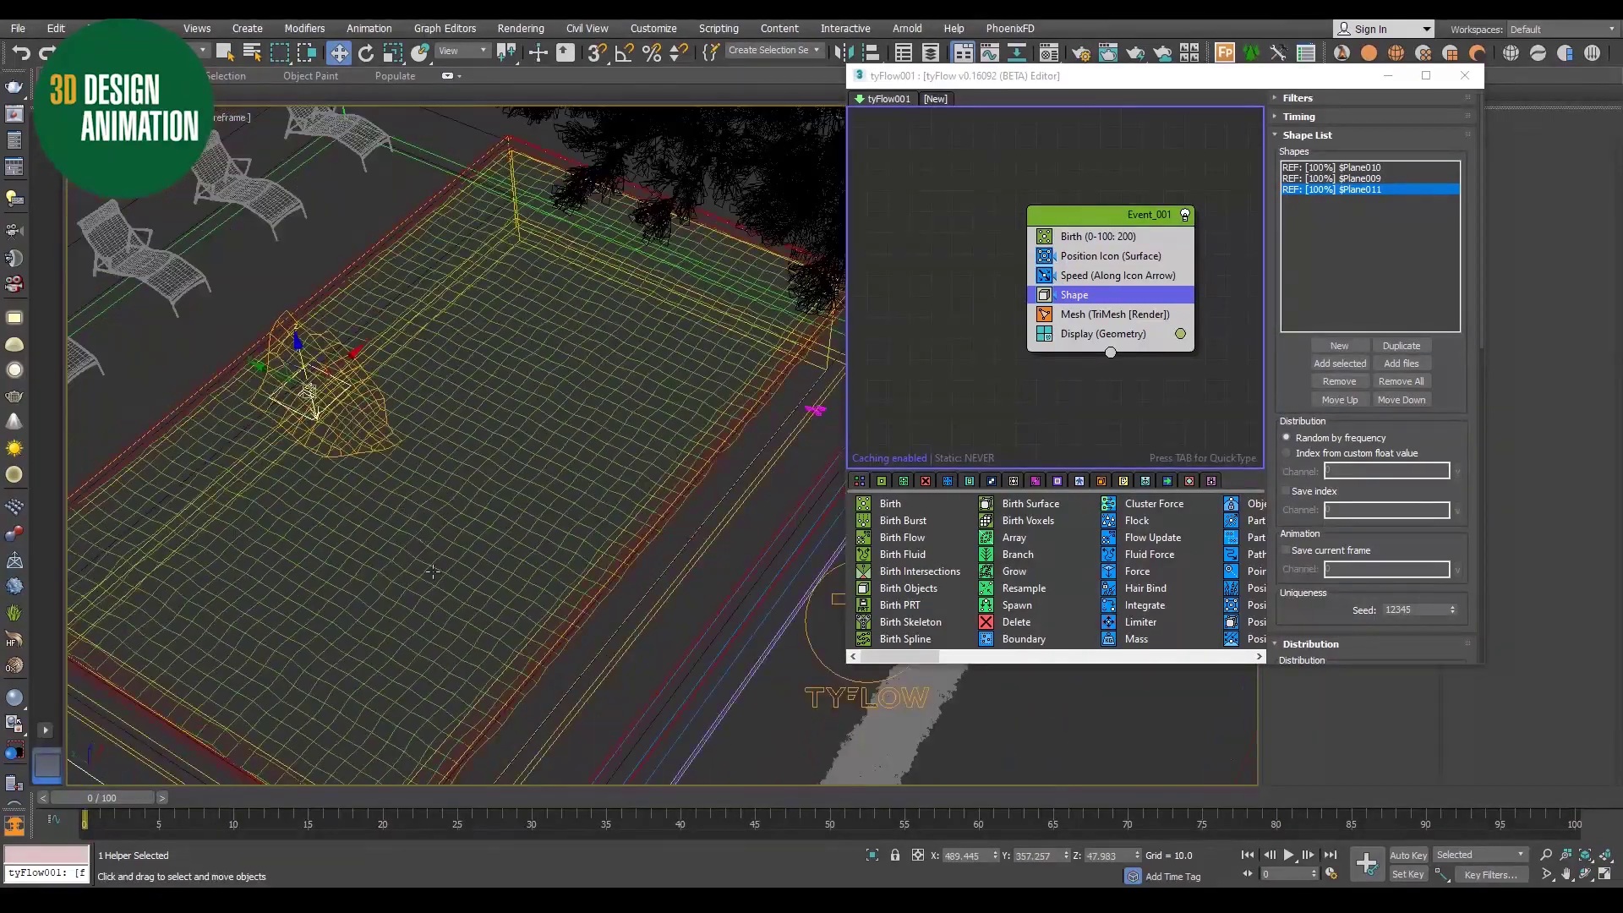
{"action": "middle_click_drag", "start_coordinate": [460, 529], "coordinate": [319, 338], "text": "alt"}
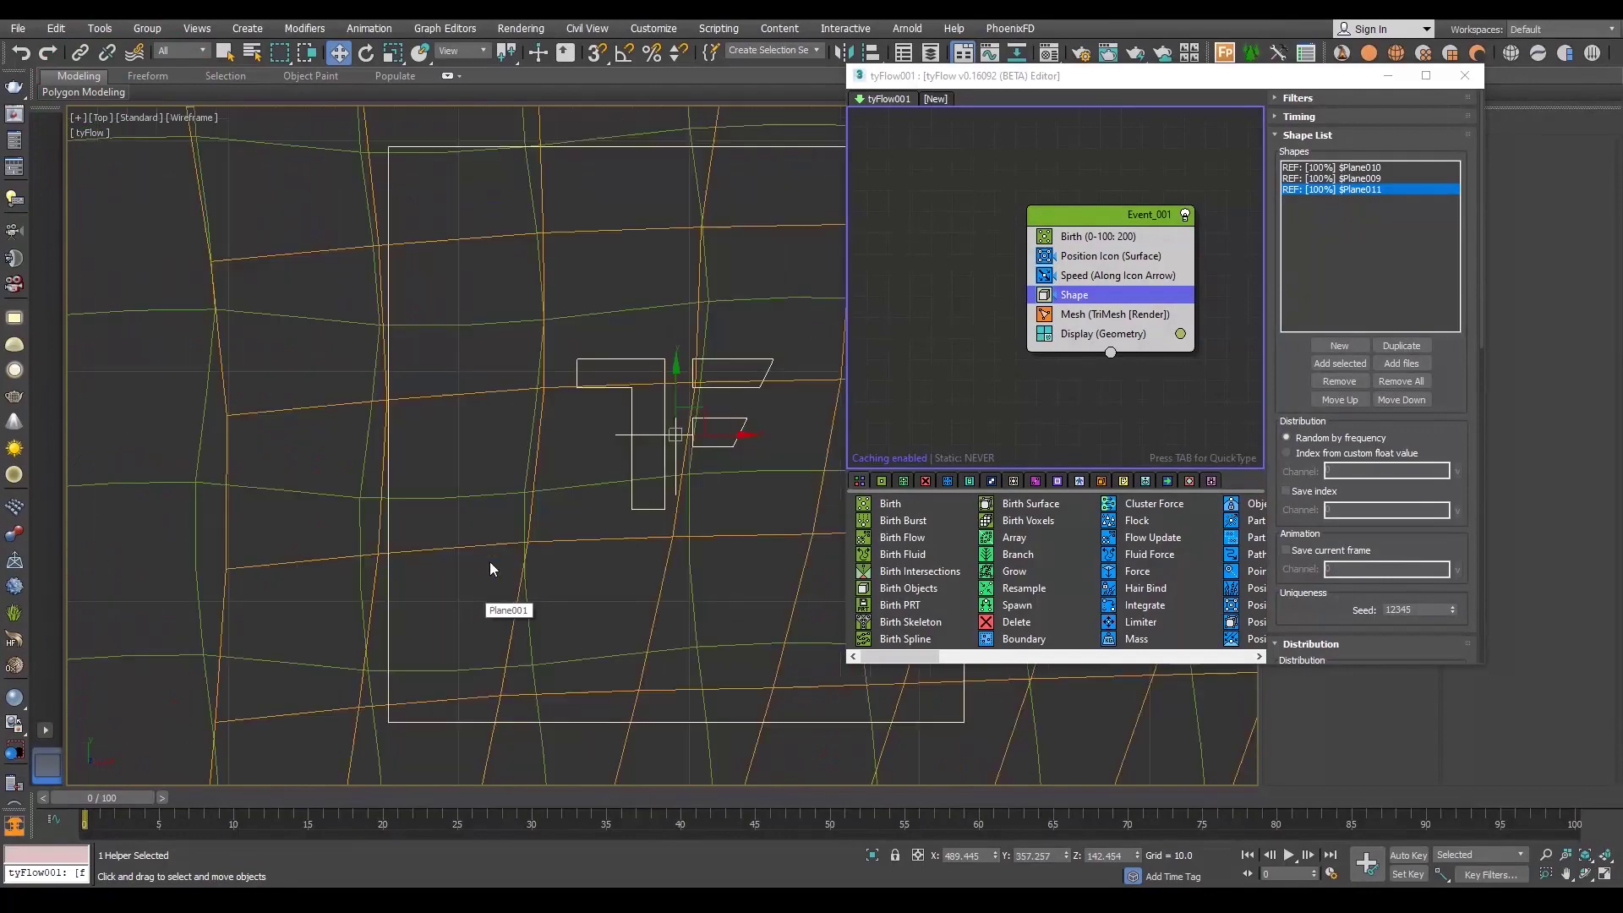
{"action": "left_click_drag", "start_coordinate": [503, 339], "coordinate": [550, 579]}
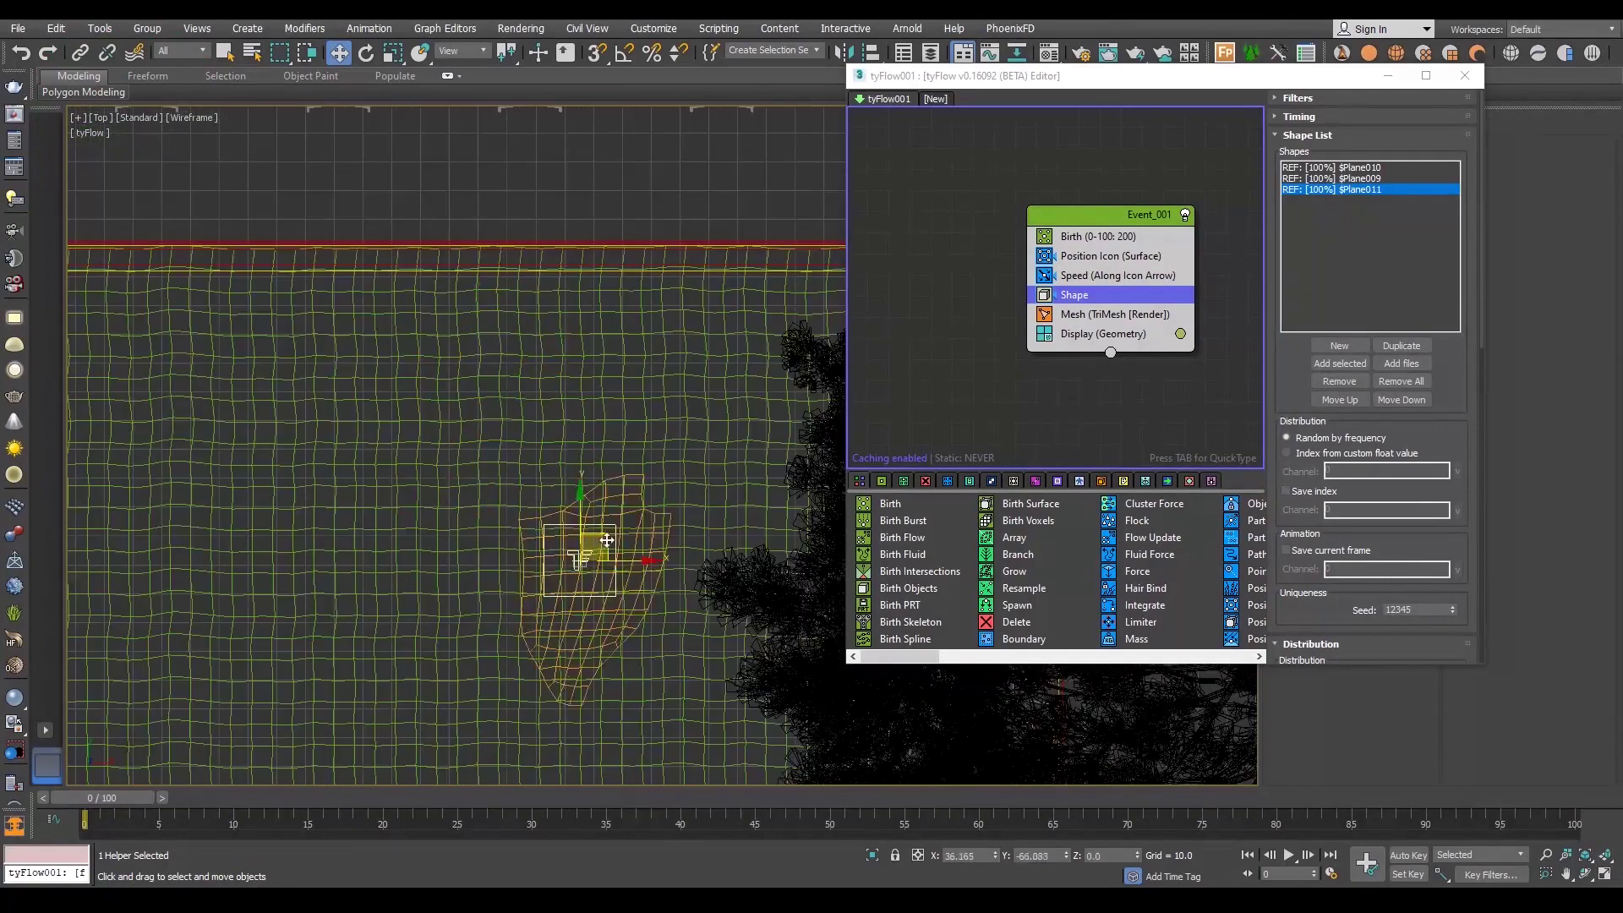
{"action": "scroll", "coordinate": [545, 580], "scroll_direction": "down", "scroll_amount": 5}
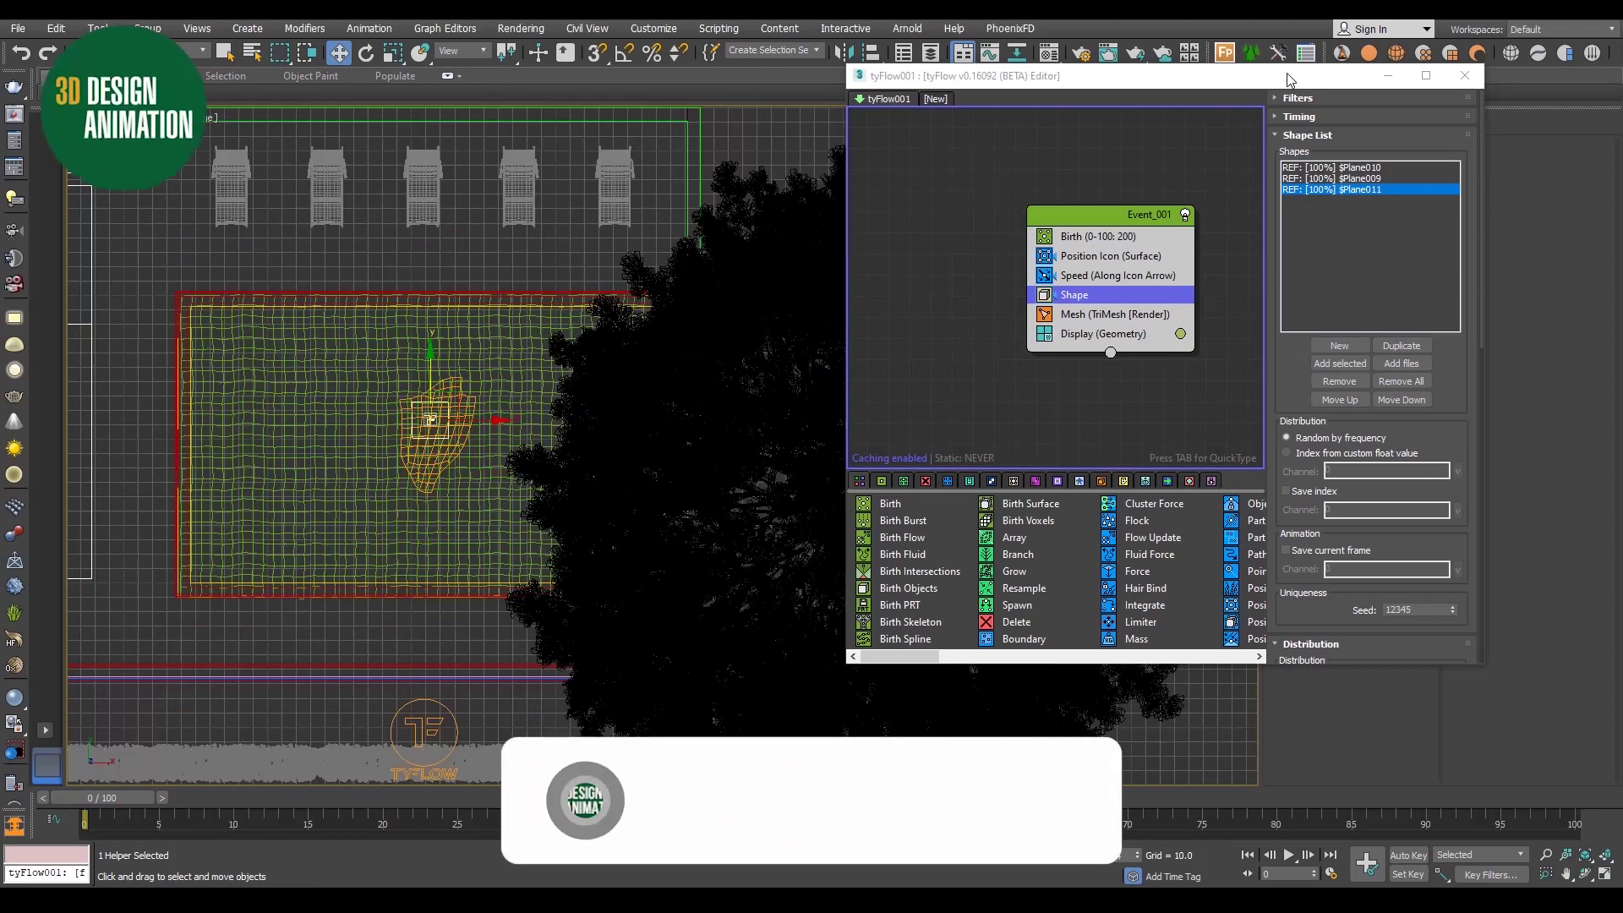
- Resize and reposition the tyFlow Editor window
{"action": "mouse_move", "coordinate": [1289, 81]}
{"action": "left_mouse_down"}
{"action": "mouse_move", "coordinate": [1148, 572]}
{"action": "mouse_move", "coordinate": [1036, 50]}
{"action": "left_mouse_up"}
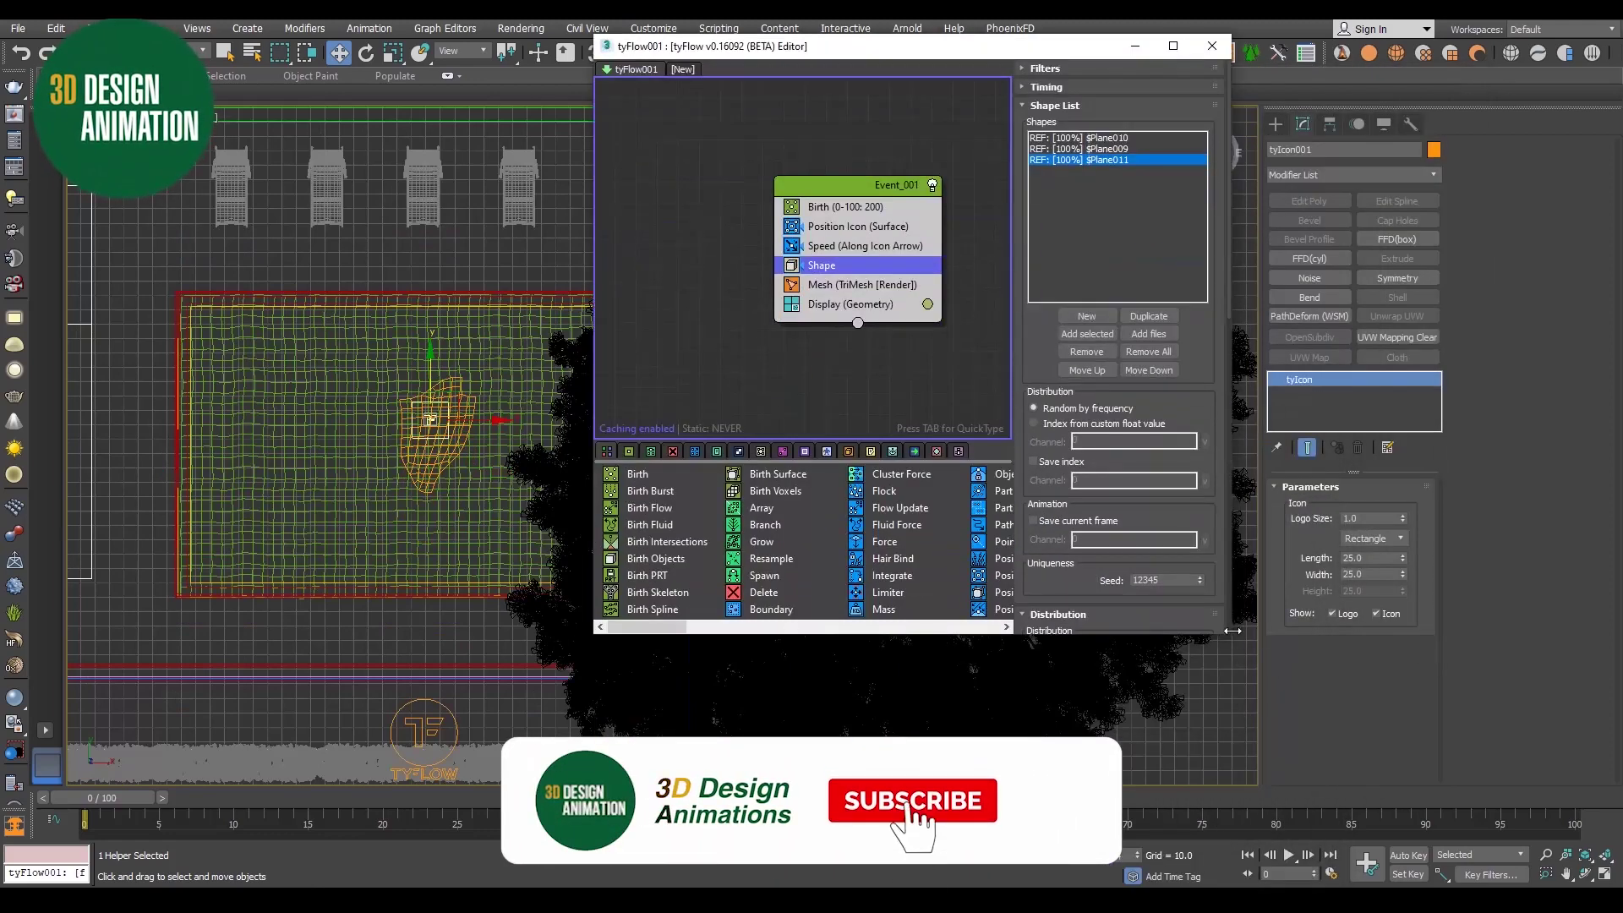
{"action": "left_click_drag", "start_coordinate": [1232, 638], "coordinate": [1037, 547]}
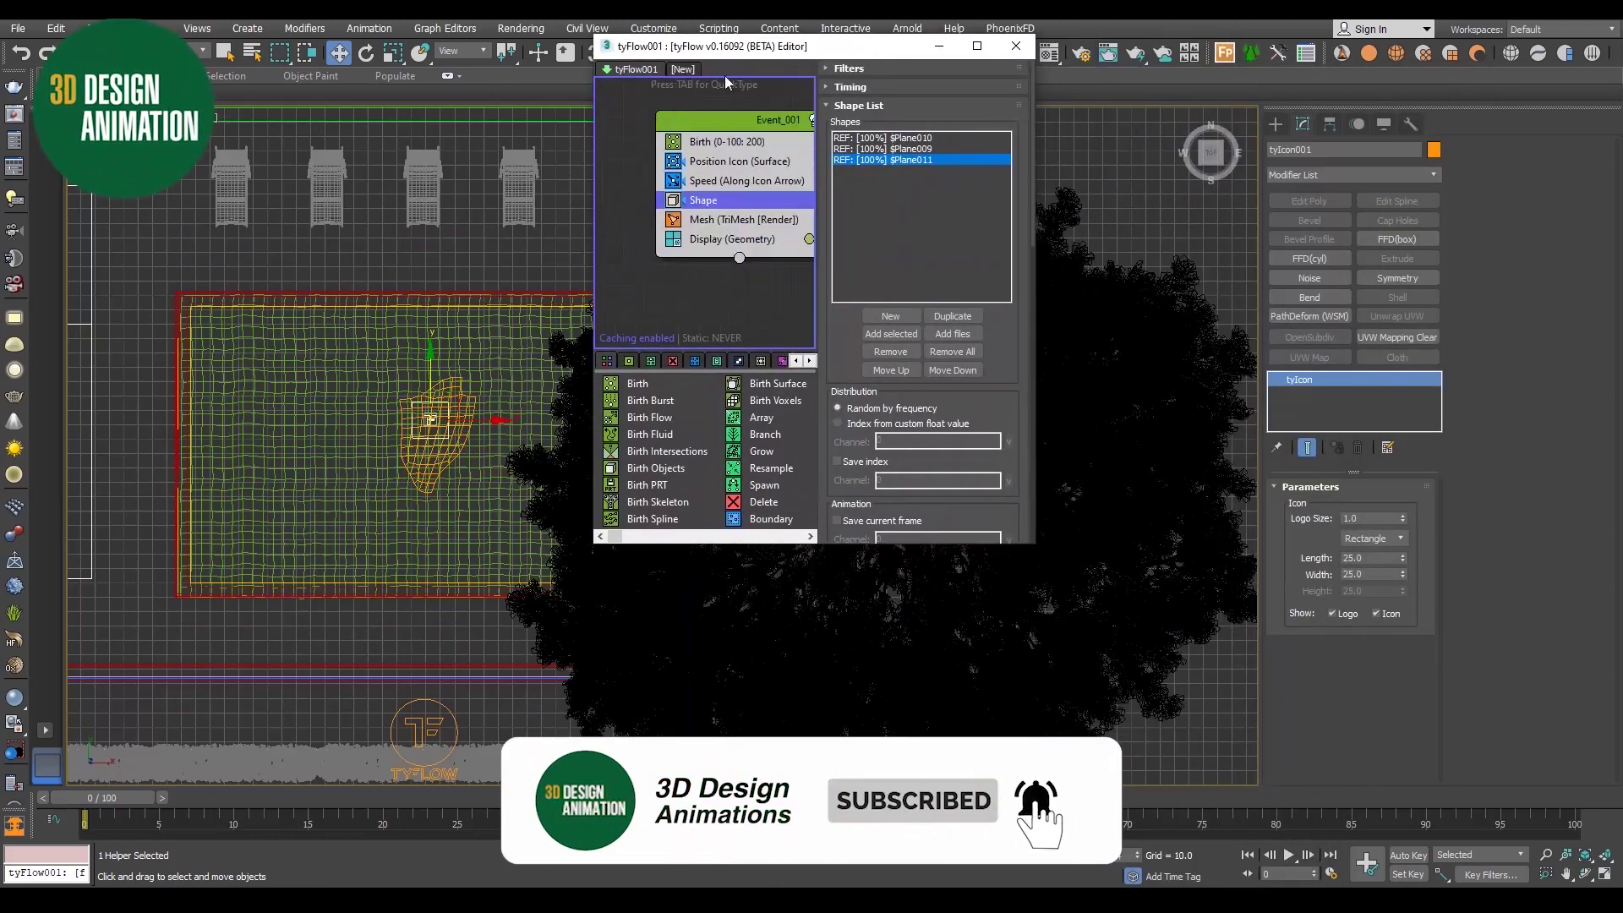
{"action": "mouse_move", "coordinate": [738, 52]}
{"action": "left_mouse_down"}
{"action": "mouse_move", "coordinate": [933, 93]}
{"action": "mouse_move", "coordinate": [909, 100]}
{"action": "left_mouse_up"}
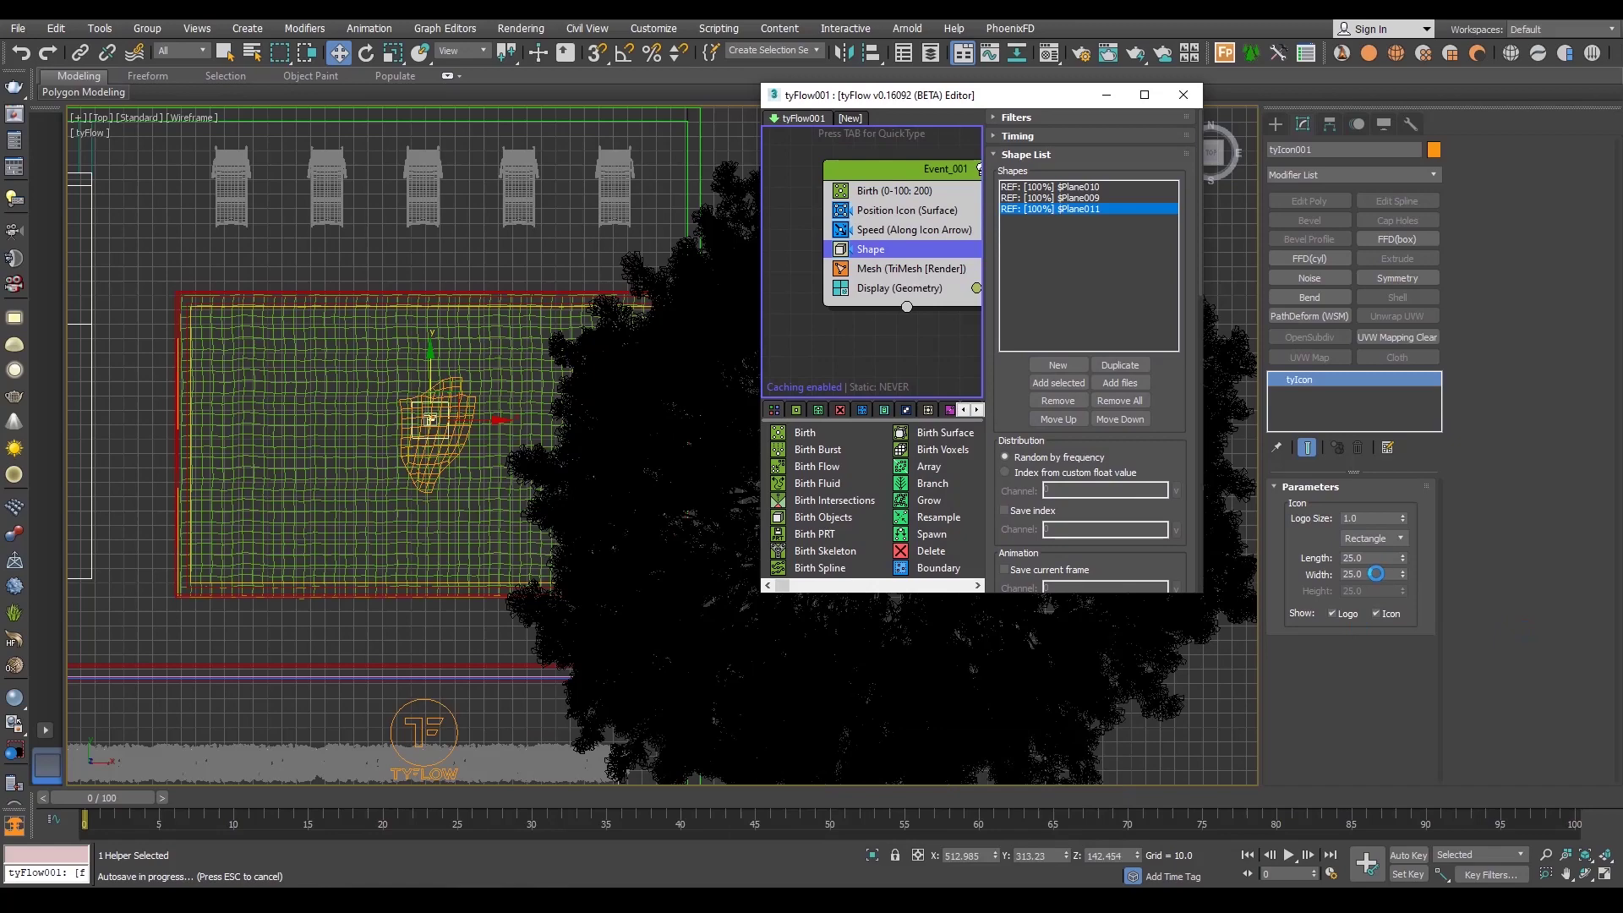
- Set the tyIcon width to 200 and drag its length up to about 257.9
{"action": "left_click", "coordinate": [1370, 574]}
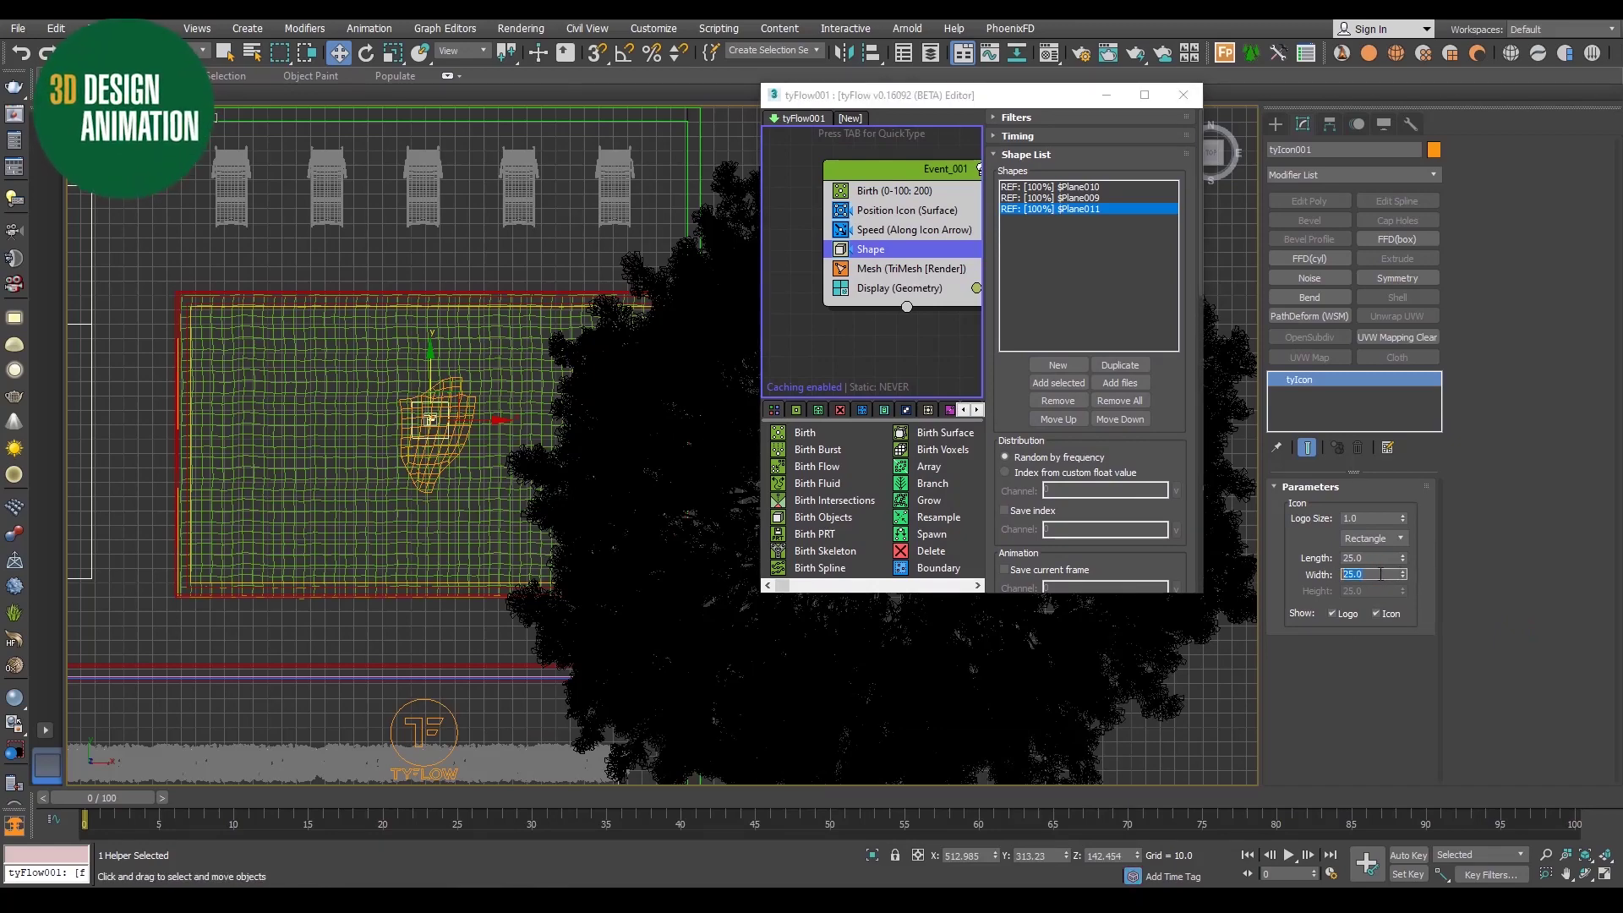
{"action": "type", "text": "250"}
{"action": "key", "text": "Return"}
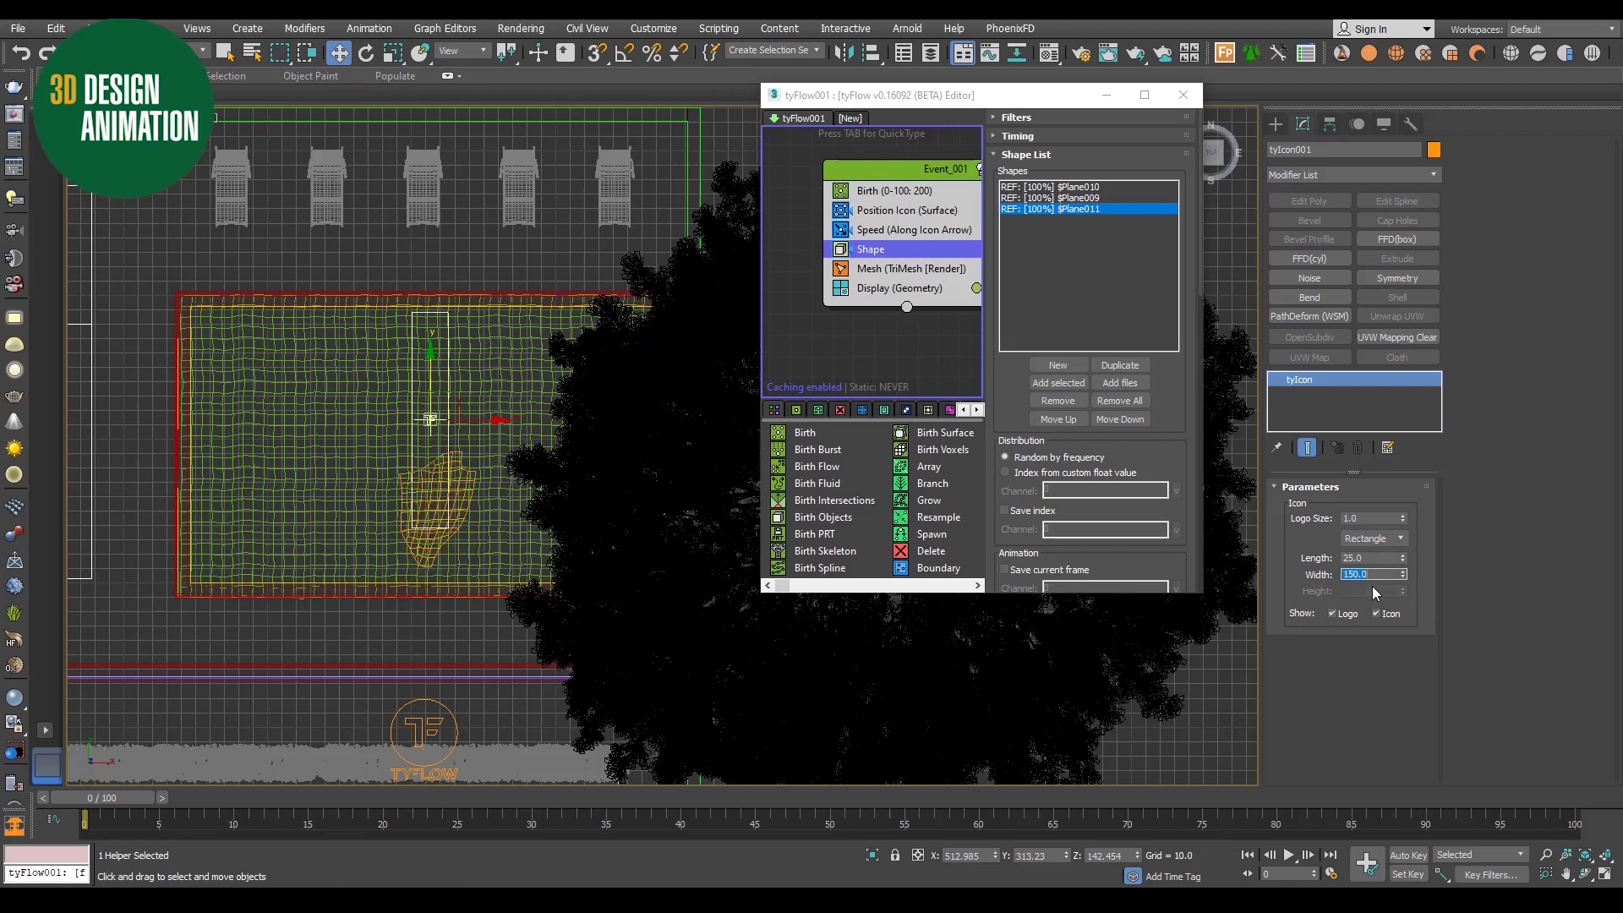
{"action": "type", "text": "200"}
{"action": "key", "text": "Return"}
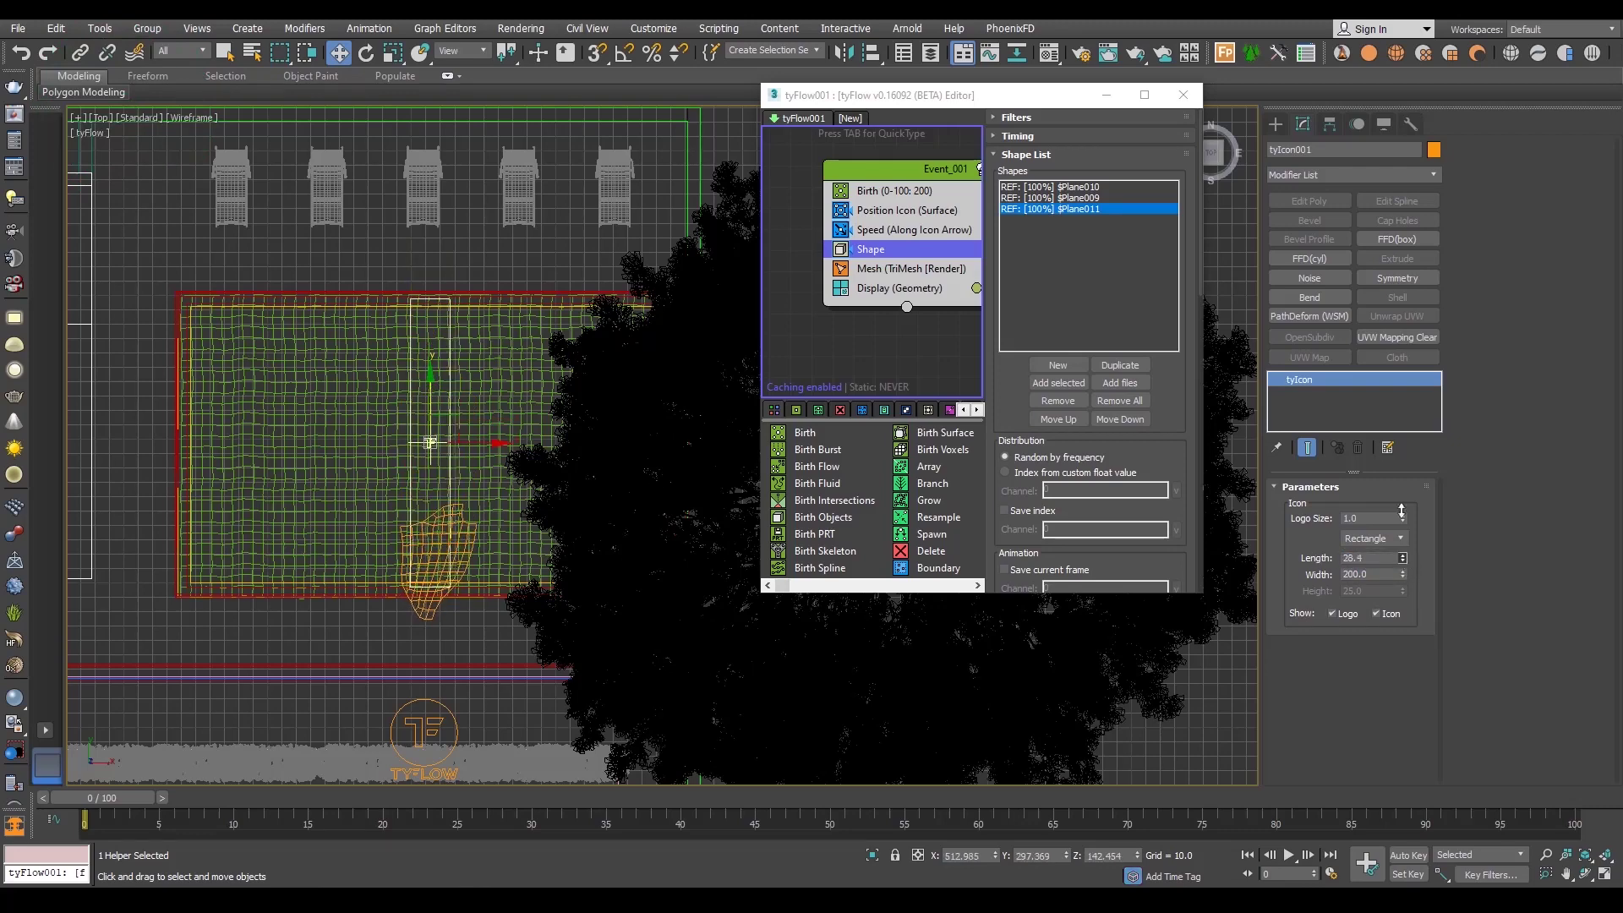
{"action": "mouse_move", "coordinate": [1401, 510]}
{"action": "left_mouse_down"}
{"action": "mouse_move", "coordinate": [1420, 27]}
{"action": "mouse_move", "coordinate": [1417, 877]}
{"action": "left_mouse_up"}
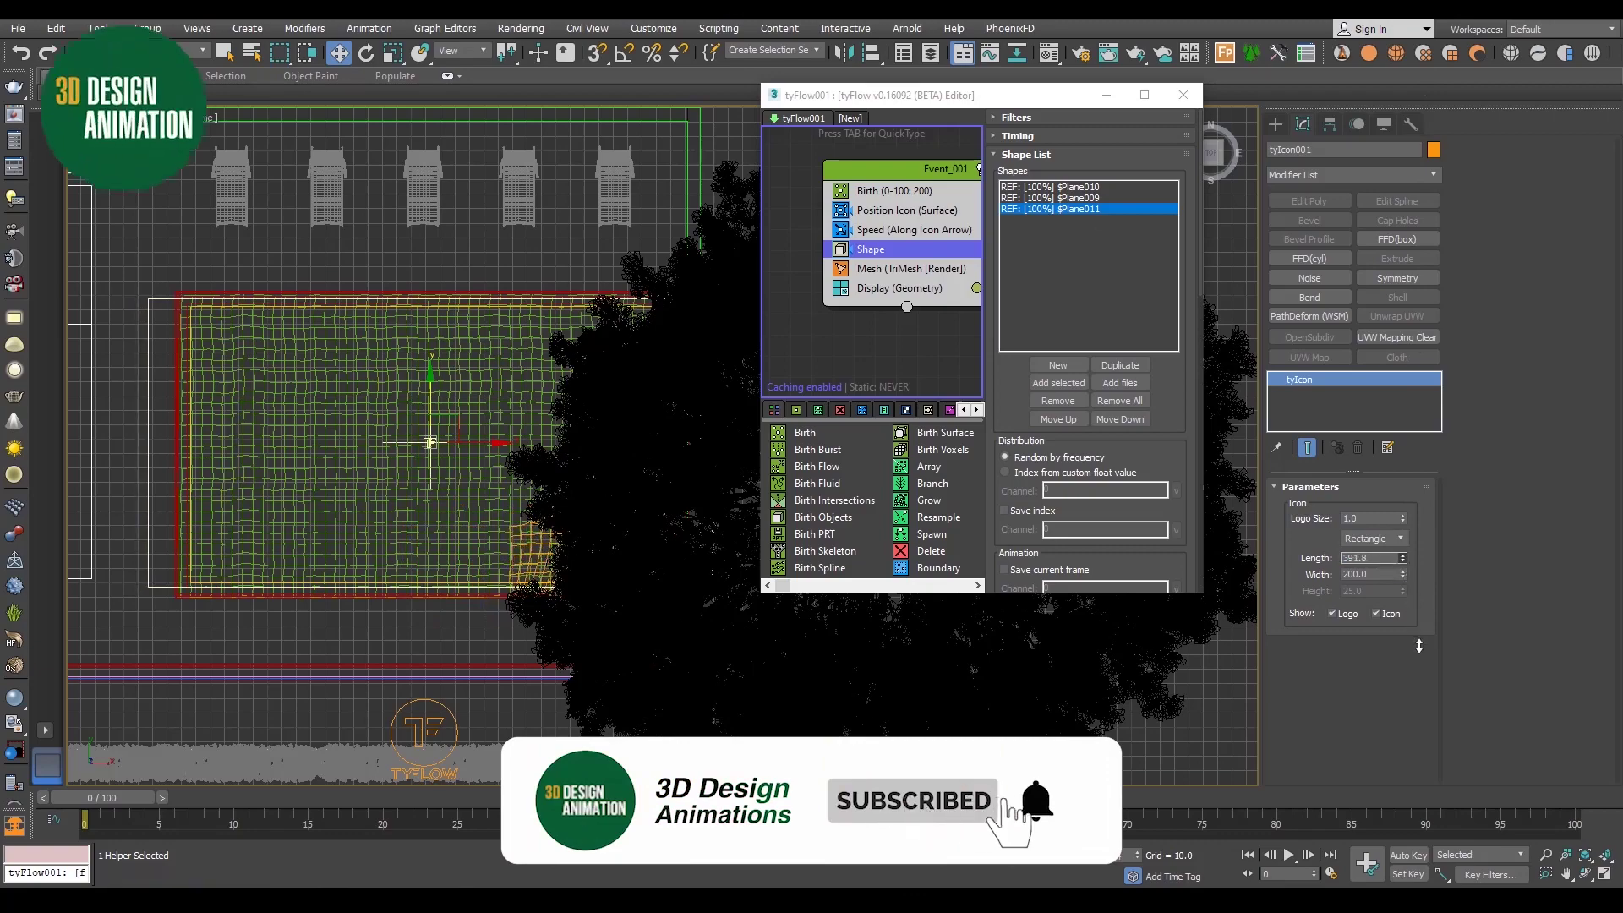
{"action": "left_click_drag", "start_coordinate": [1402, 568], "coordinate": [1434, 845]}
{"action": "left_click_drag", "start_coordinate": [1428, 47], "coordinate": [1447, 22]}
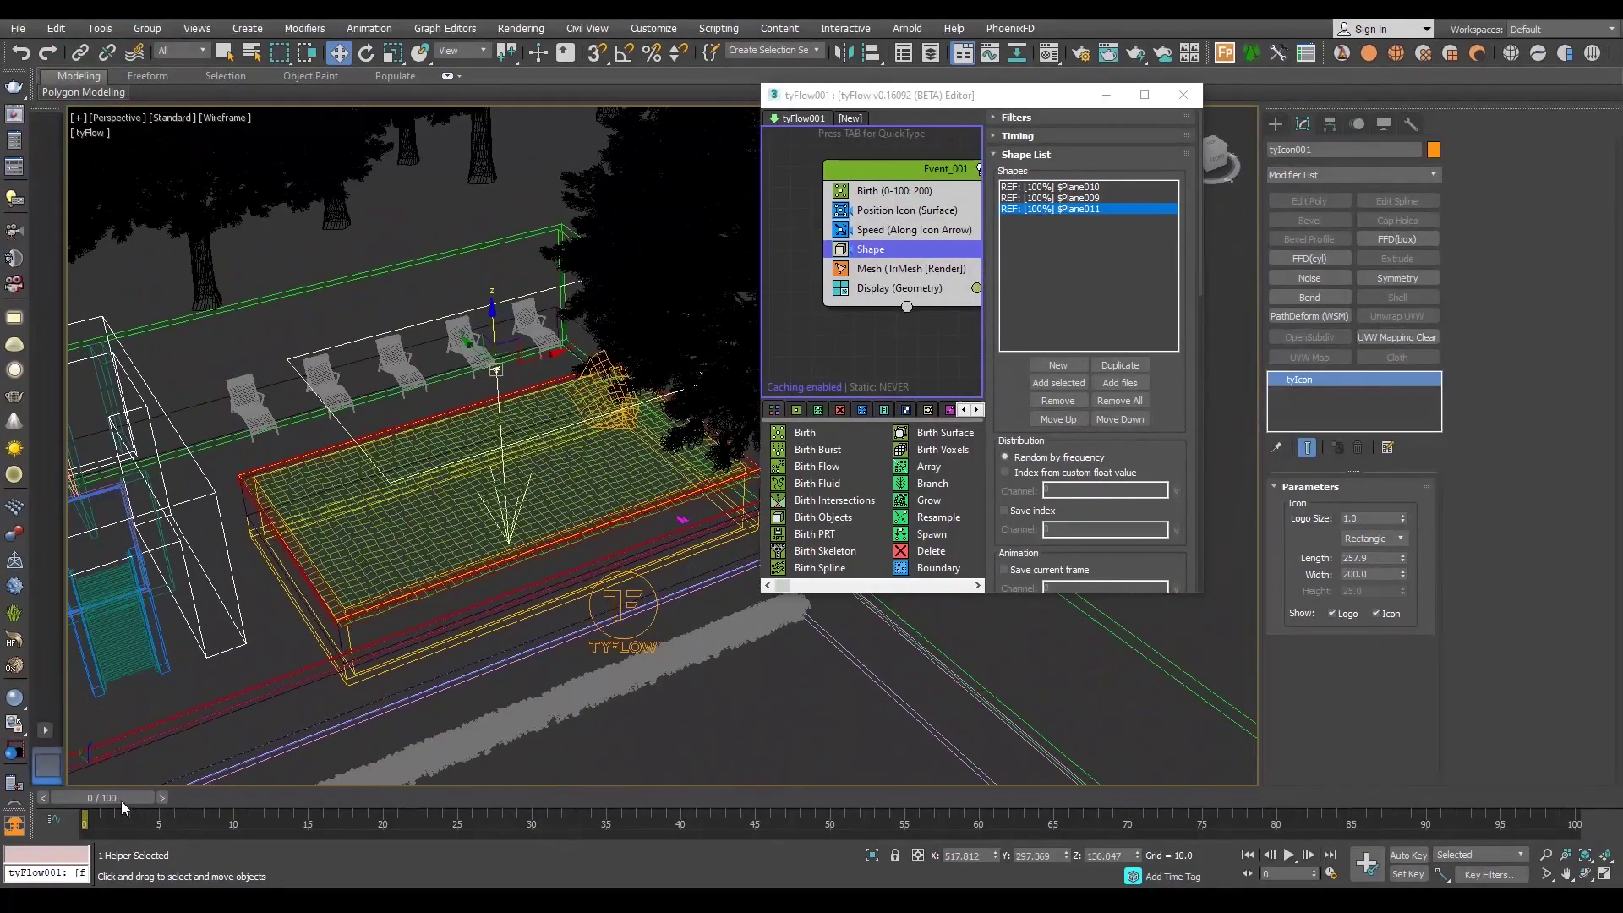
- Scrub to frame 87 and enlarge the tyFlow editor to reach the Shape settings
{"action": "left_click_drag", "start_coordinate": [123, 807], "coordinate": [1381, 799]}
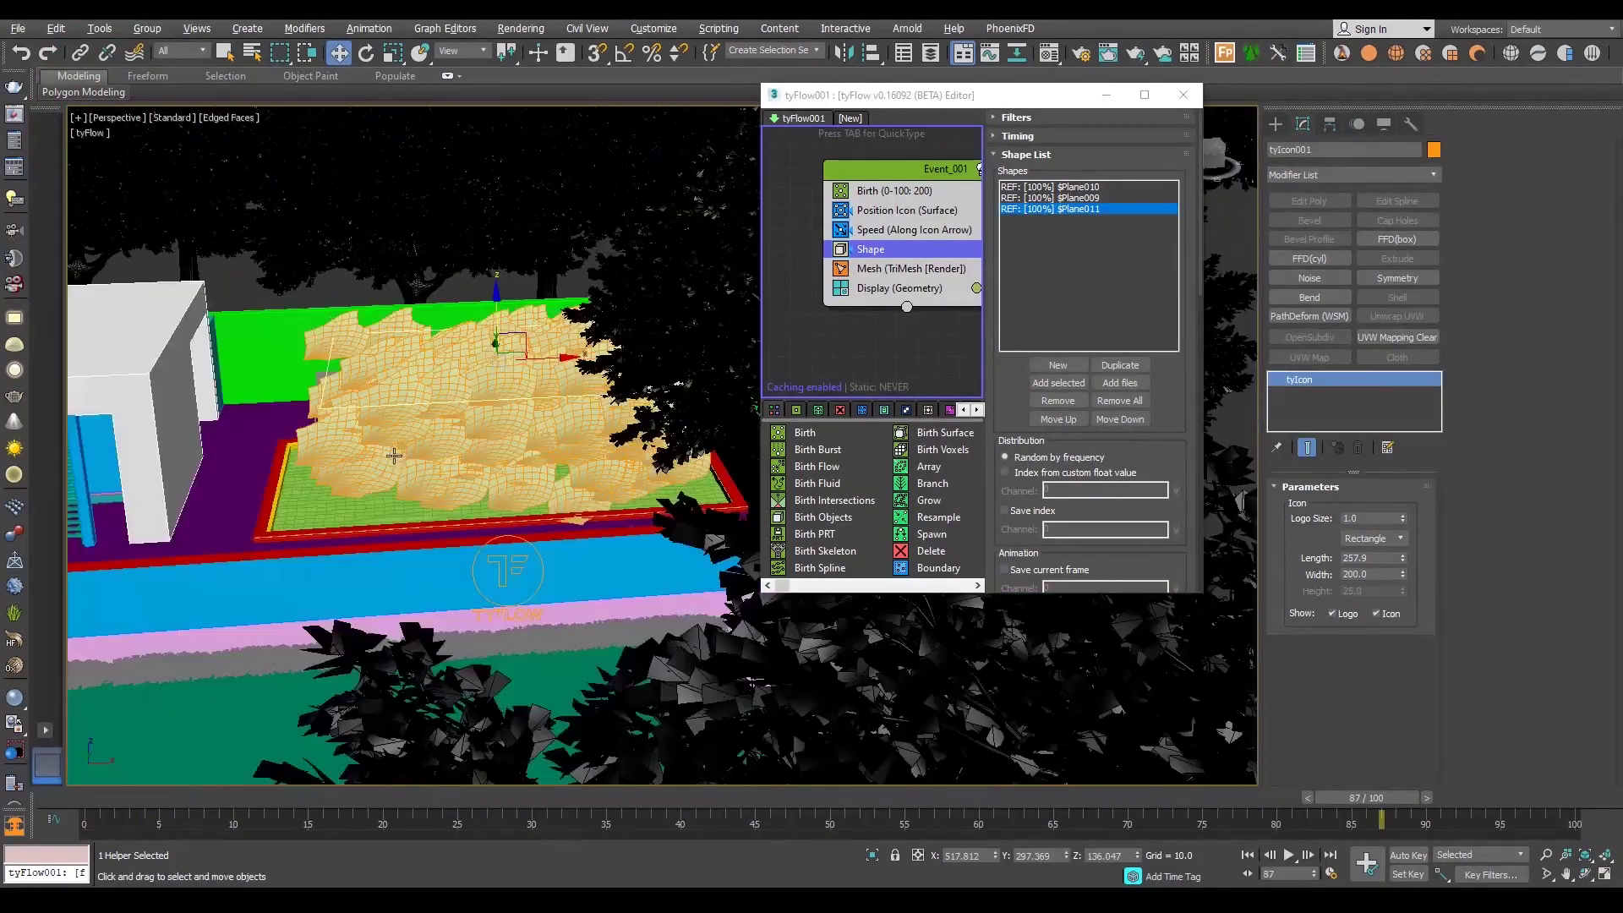
{"action": "scroll", "coordinate": [394, 456], "scroll_direction": "up", "scroll_amount": 5}
{"action": "scroll", "coordinate": [377, 416], "scroll_direction": "up", "scroll_amount": 3}
{"action": "scroll", "coordinate": [377, 417], "scroll_direction": "down", "scroll_amount": 5}
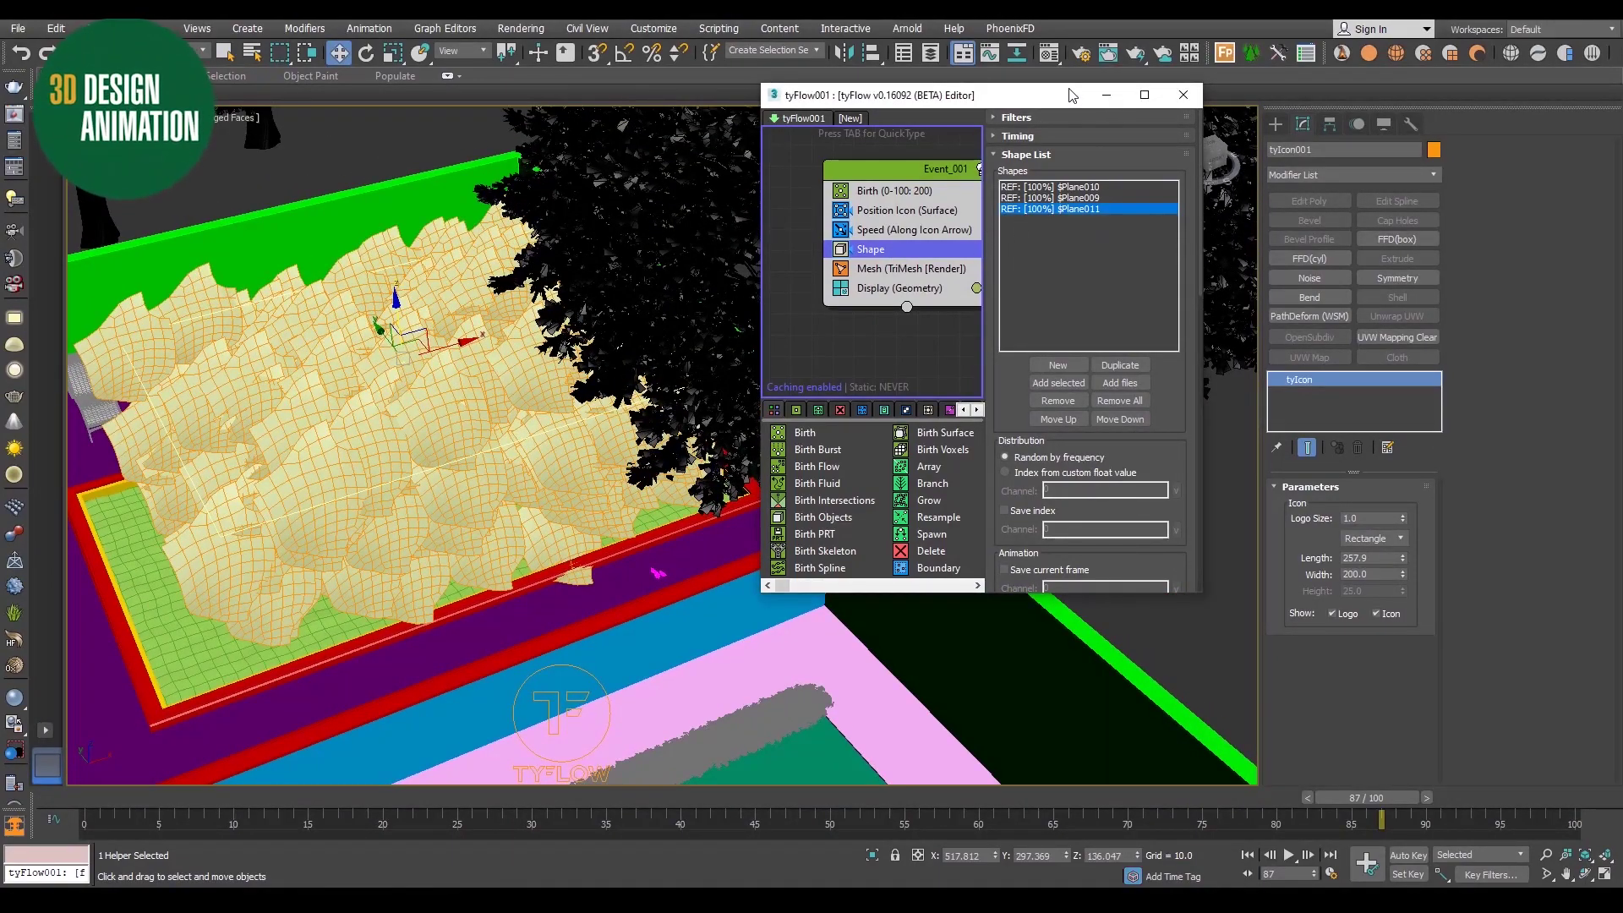
{"action": "left_click_drag", "start_coordinate": [1069, 96], "coordinate": [1069, 14]}
{"action": "scroll", "coordinate": [1089, 558], "scroll_direction": "down", "scroll_amount": 5}
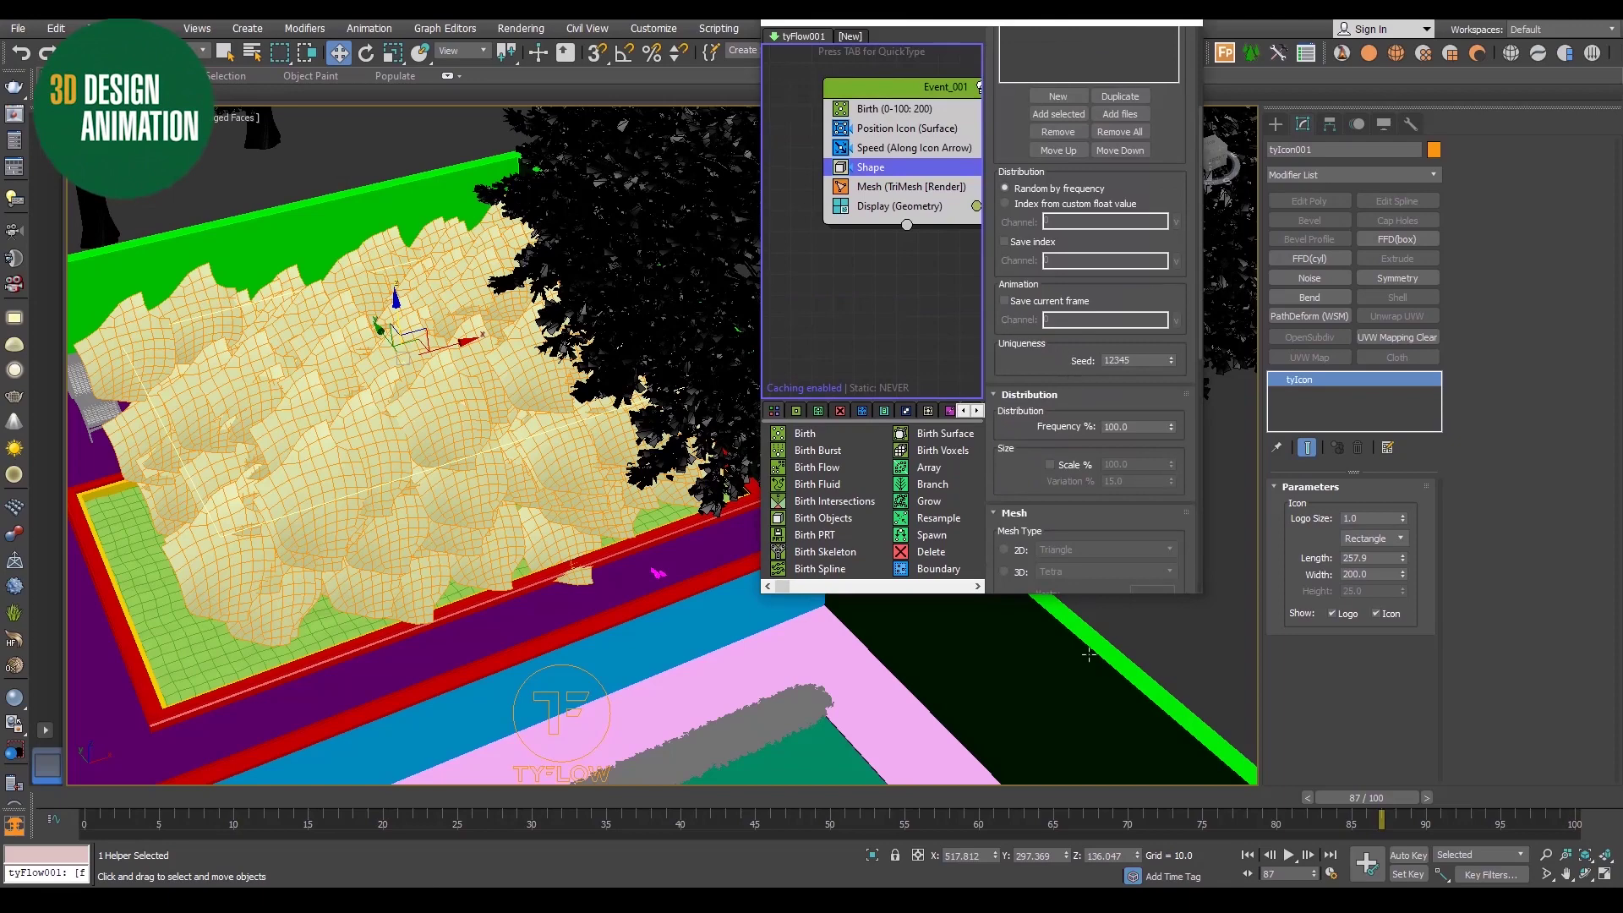
{"action": "left_click_drag", "start_coordinate": [1091, 606], "coordinate": [1091, 735]}
{"action": "scroll", "coordinate": [1091, 507], "scroll_direction": "up", "scroll_amount": 3}
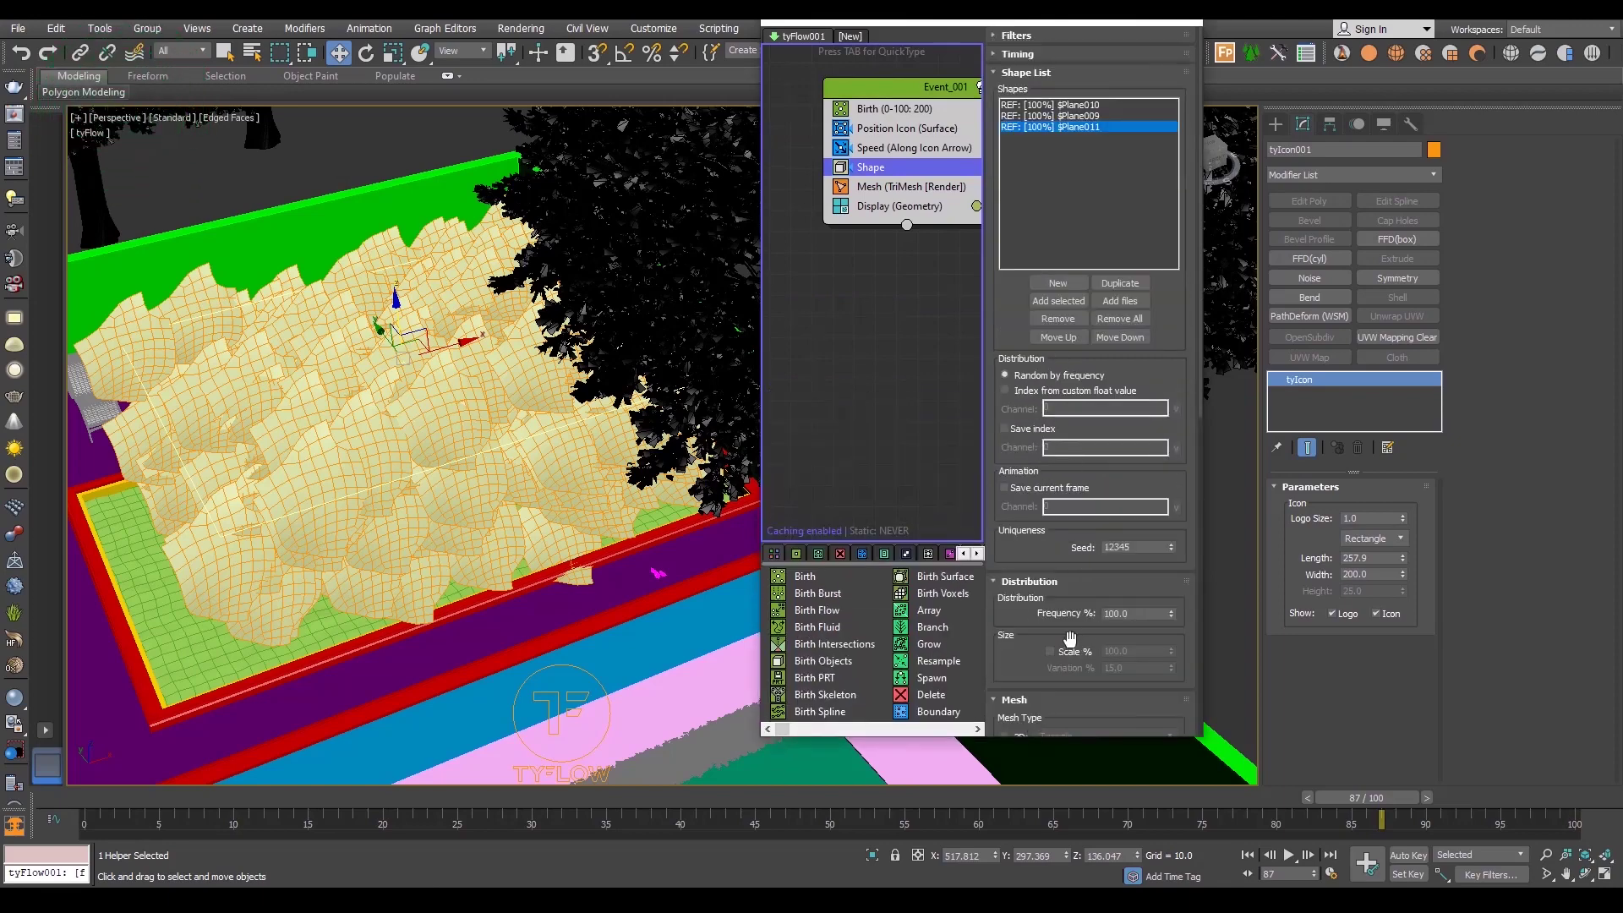
- Enable Scale % on the leaf shapes: Plane011 at 8%, Plane009 and Plane010 at 10%
{"action": "left_click", "coordinate": [1049, 650]}
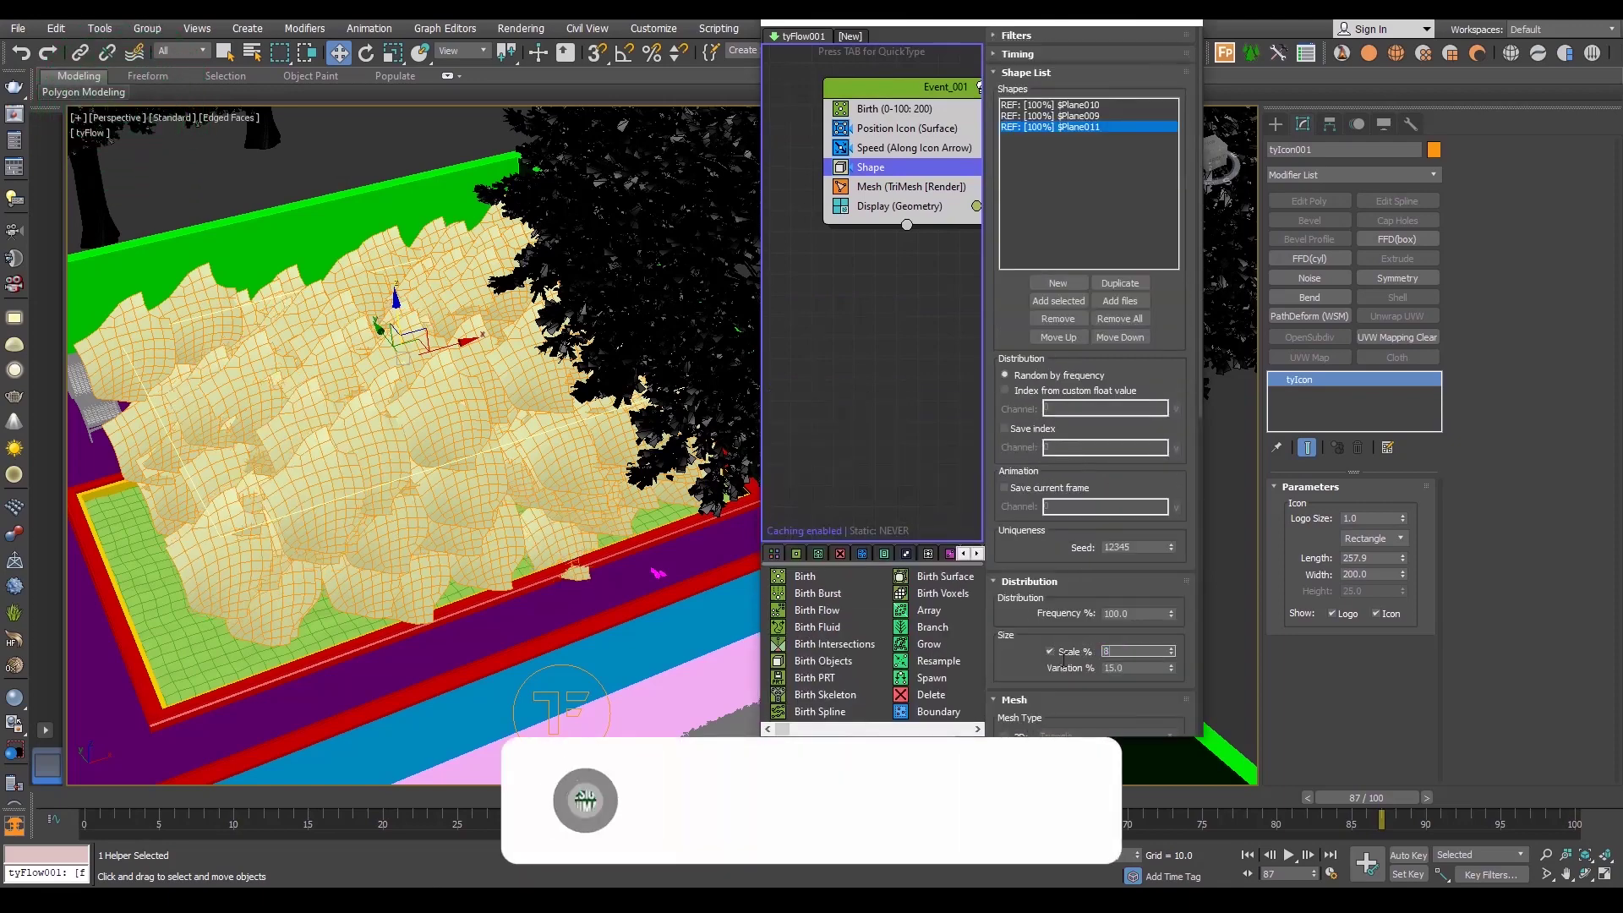
{"action": "type", "text": "8"}
{"action": "key", "text": "Return"}
{"action": "left_click", "coordinate": [1073, 116]}
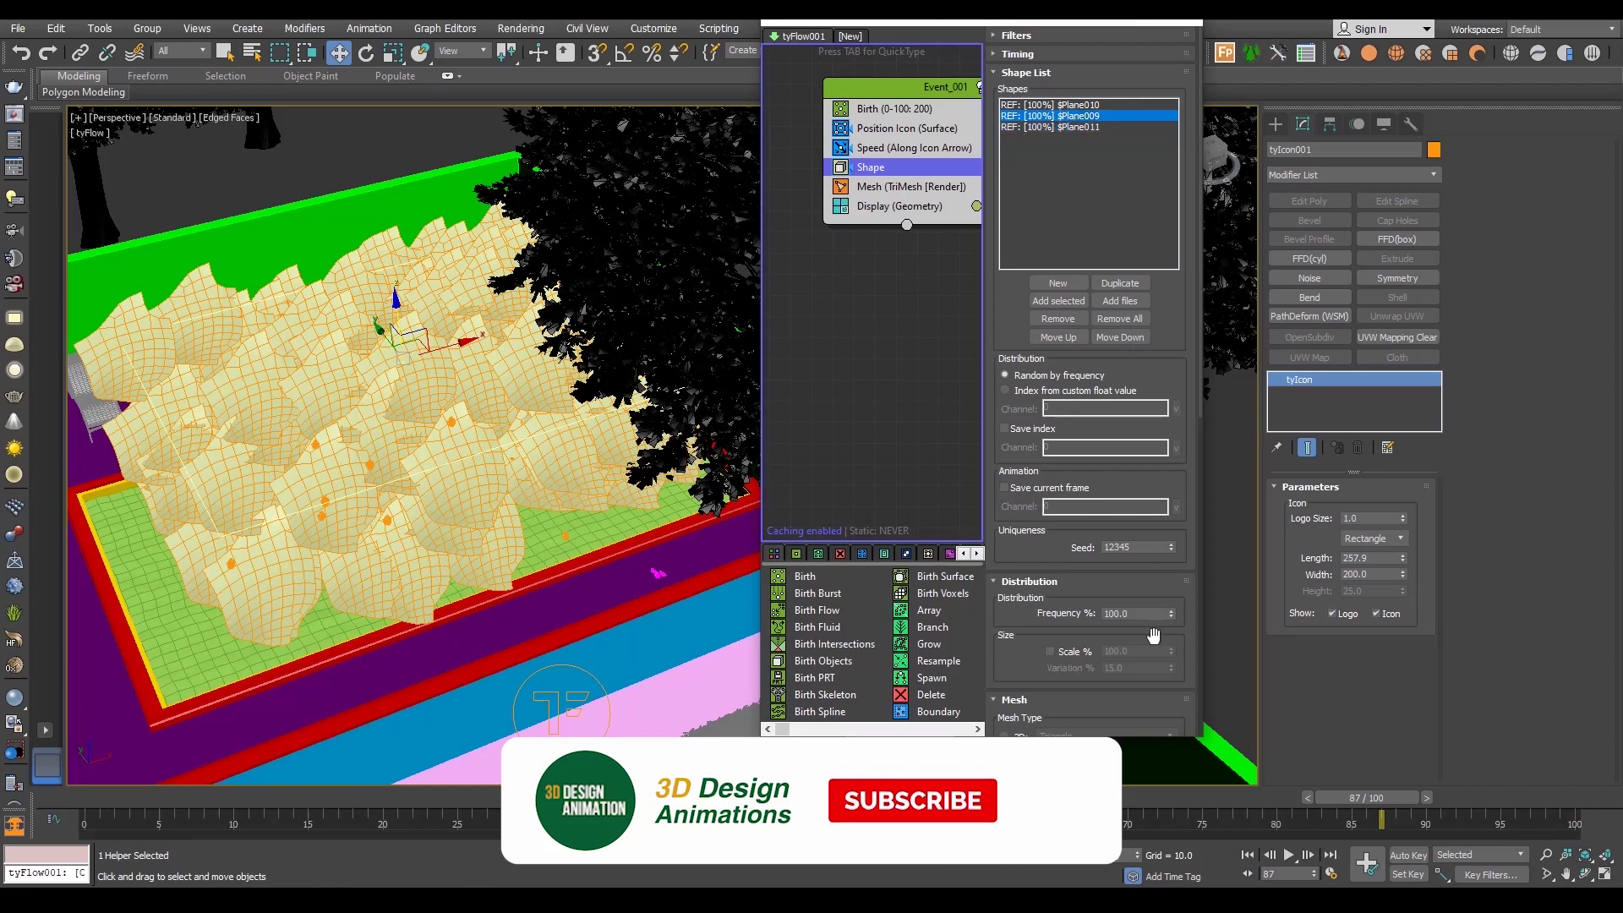
{"action": "left_click", "coordinate": [1050, 650]}
{"action": "type", "text": "10"}
{"action": "key", "text": "Return"}
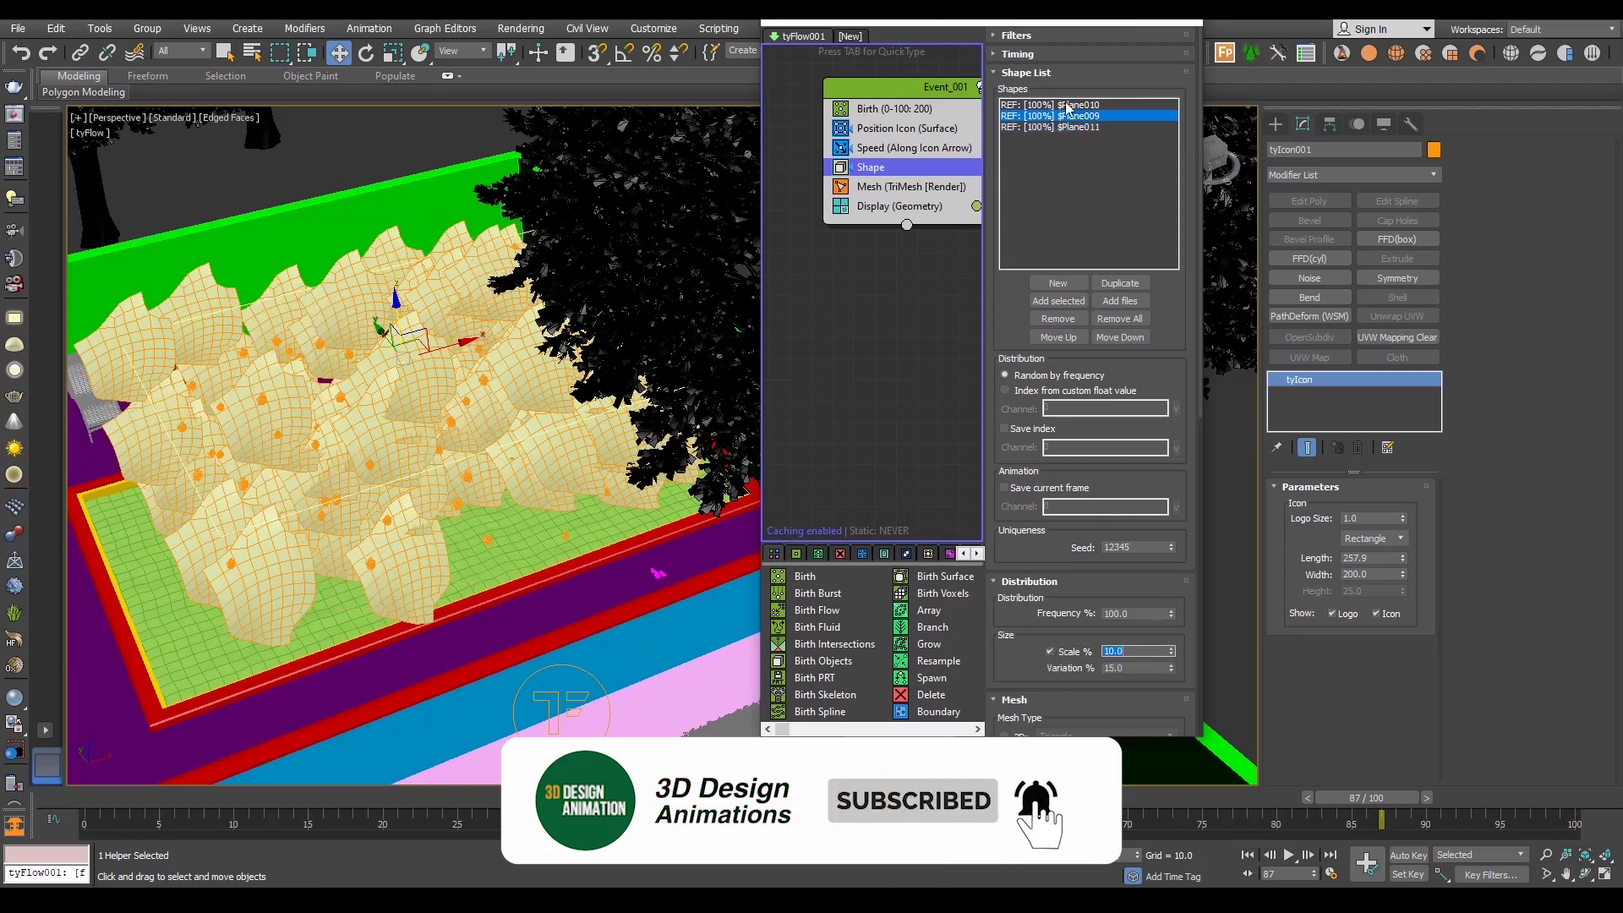
{"action": "type", "text": "100"}
{"action": "key", "text": "Return"}
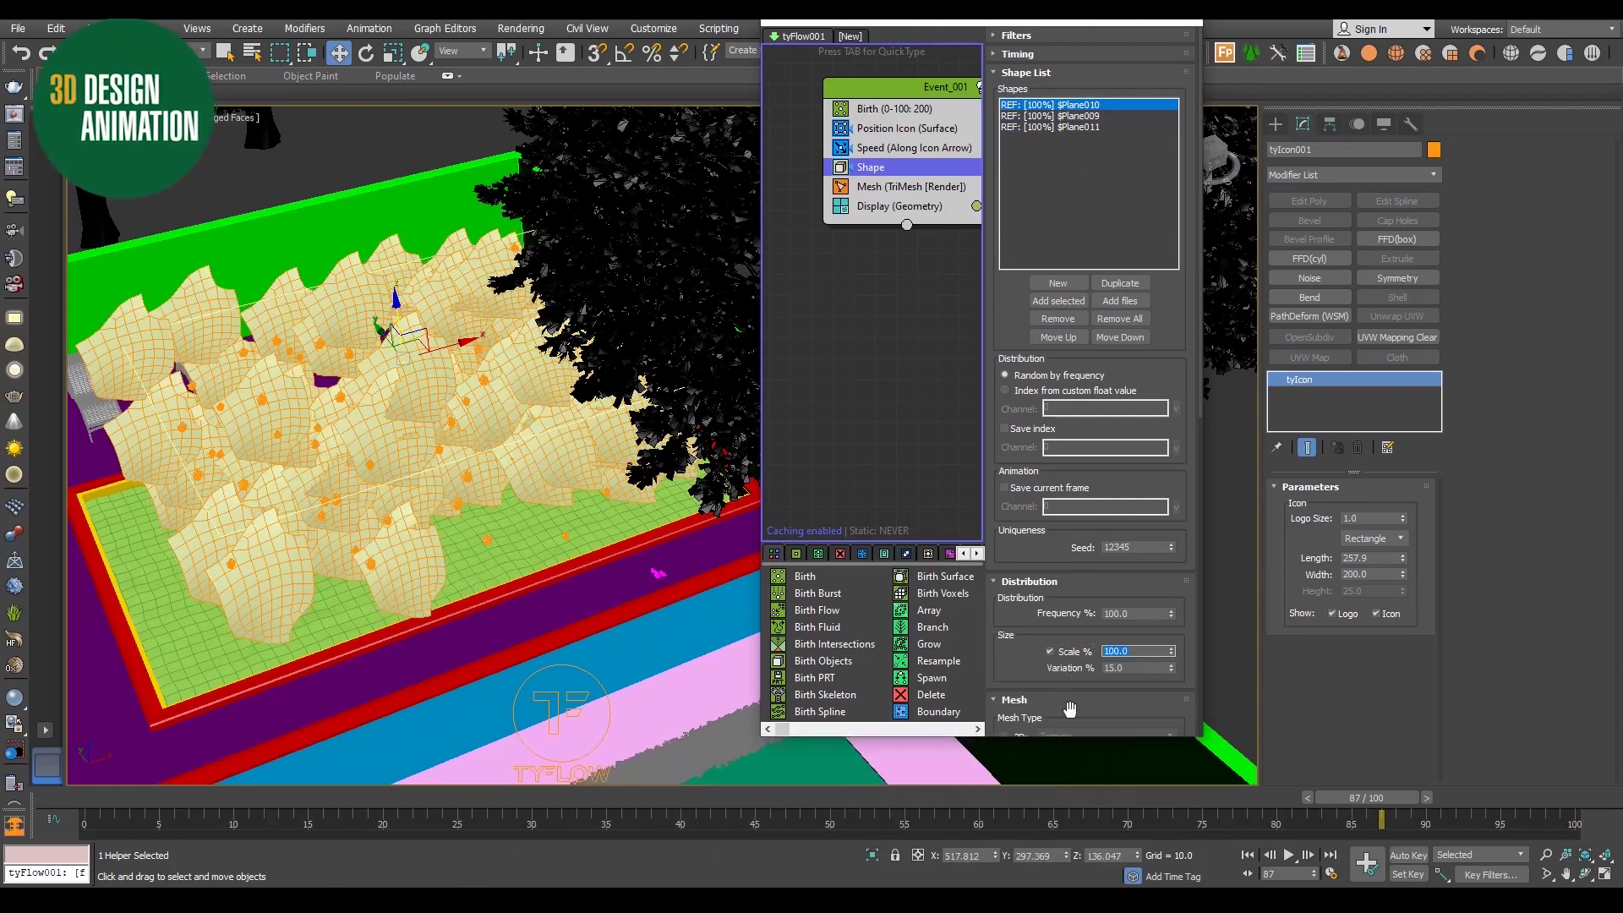
{"action": "type", "text": "10"}
{"action": "key", "text": "Return"}
- Extend the animation to 115 frames and scrub through the simulation
{"action": "scroll", "coordinate": [262, 495], "scroll_direction": "up", "scroll_amount": 2}
{"action": "scroll", "coordinate": [322, 474], "scroll_direction": "up", "scroll_amount": 4}
{"action": "mouse_move", "coordinate": [470, 696]}
{"action": "middle_mouse_down"}
{"action": "mouse_move", "coordinate": [416, 535]}
{"action": "mouse_move", "coordinate": [465, 635]}
{"action": "middle_mouse_up"}
{"action": "scroll", "coordinate": [417, 535], "scroll_direction": "down", "scroll_amount": 5}
{"action": "scroll", "coordinate": [464, 635], "scroll_direction": "up", "scroll_amount": 2}
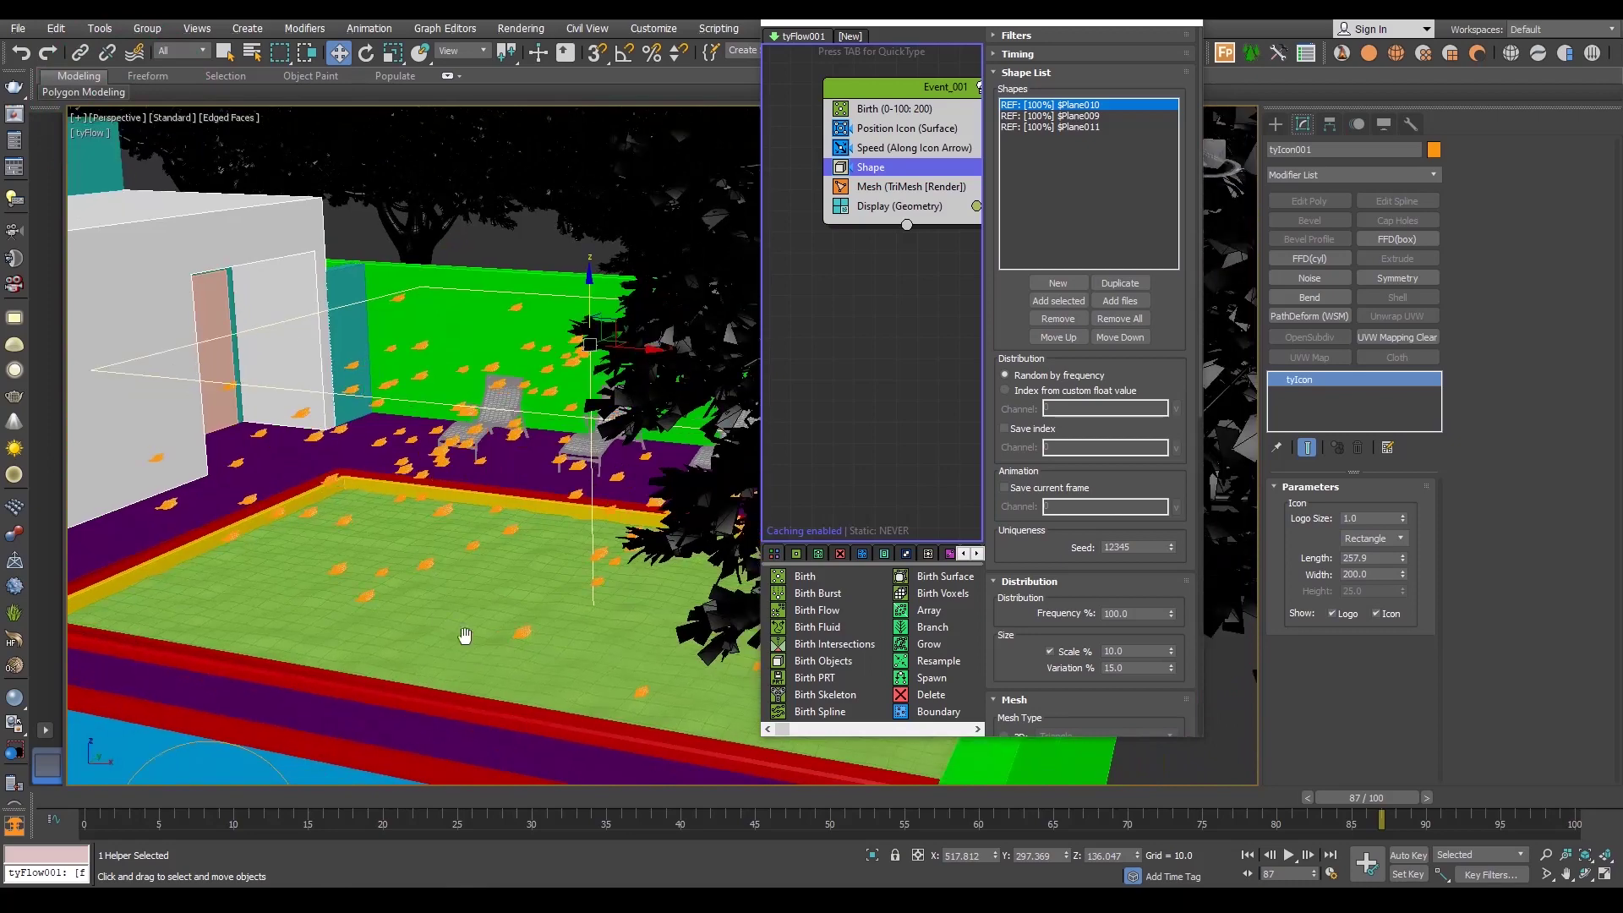
{"action": "left_click_drag", "start_coordinate": [1362, 813], "coordinate": [1593, 813]}
{"action": "mouse_move", "coordinate": [1499, 829]}
{"action": "right_mouse_down", "text": "ctrl+alt"}
{"action": "mouse_move", "coordinate": [1100, 833]}
{"action": "mouse_move", "coordinate": [1375, 803]}
{"action": "right_mouse_up", "text": "ctrl+alt"}
{"action": "mouse_move", "coordinate": [1375, 803]}
{"action": "left_mouse_down"}
{"action": "mouse_move", "coordinate": [1572, 798]}
{"action": "mouse_move", "coordinate": [537, 798]}
{"action": "mouse_move", "coordinate": [1572, 798]}
{"action": "left_mouse_up"}
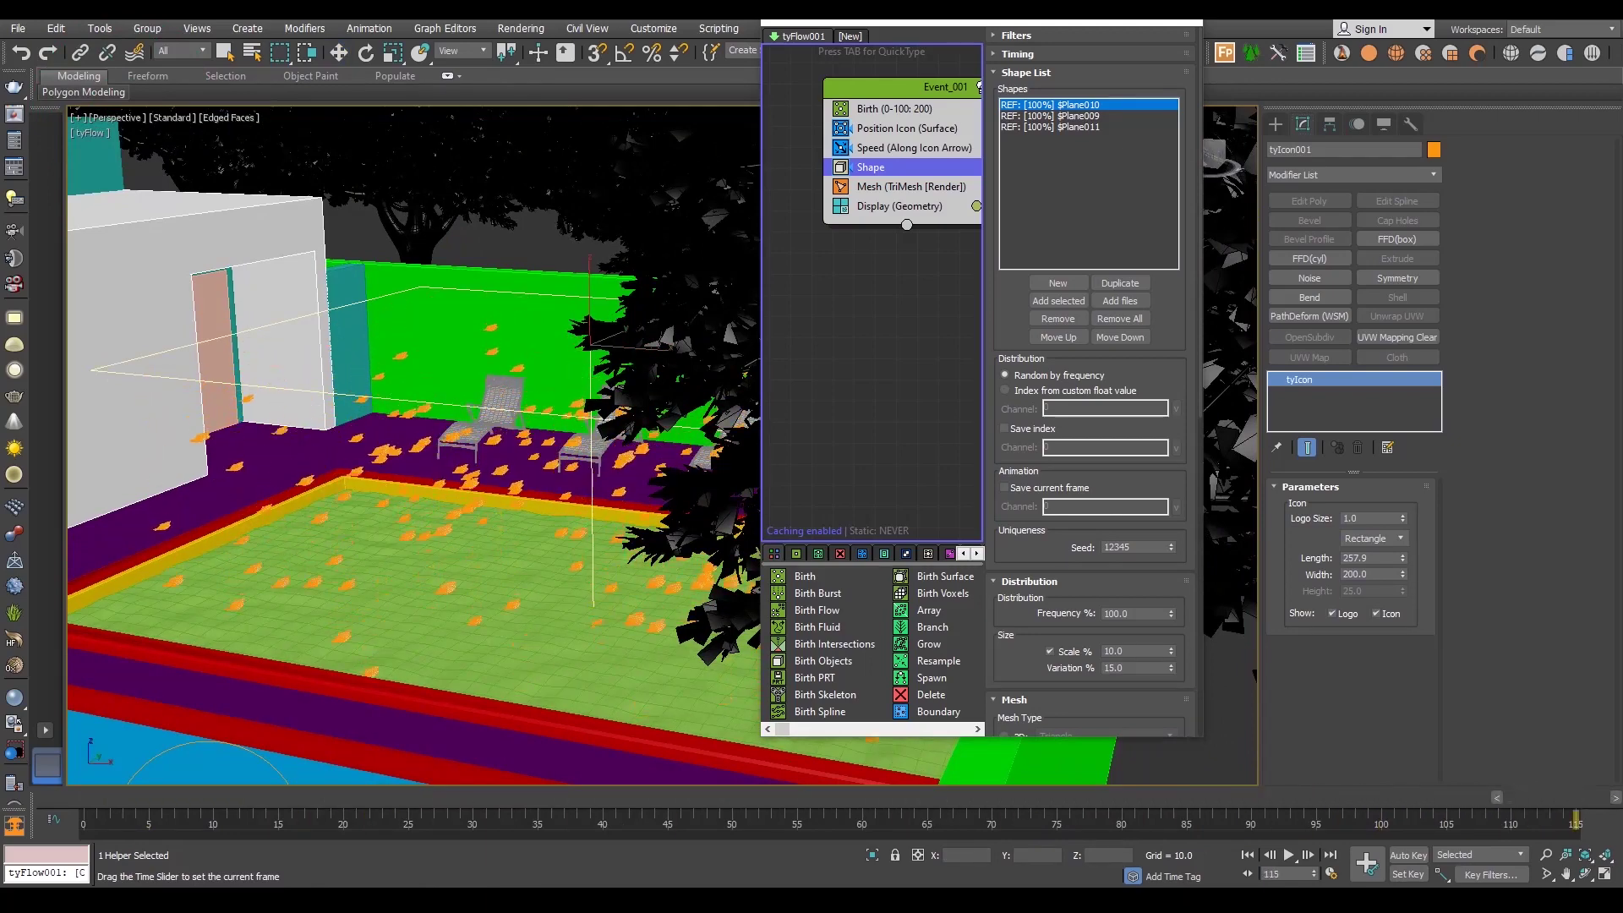
{"action": "middle_click_drag", "start_coordinate": [881, 315], "coordinate": [843, 399]}
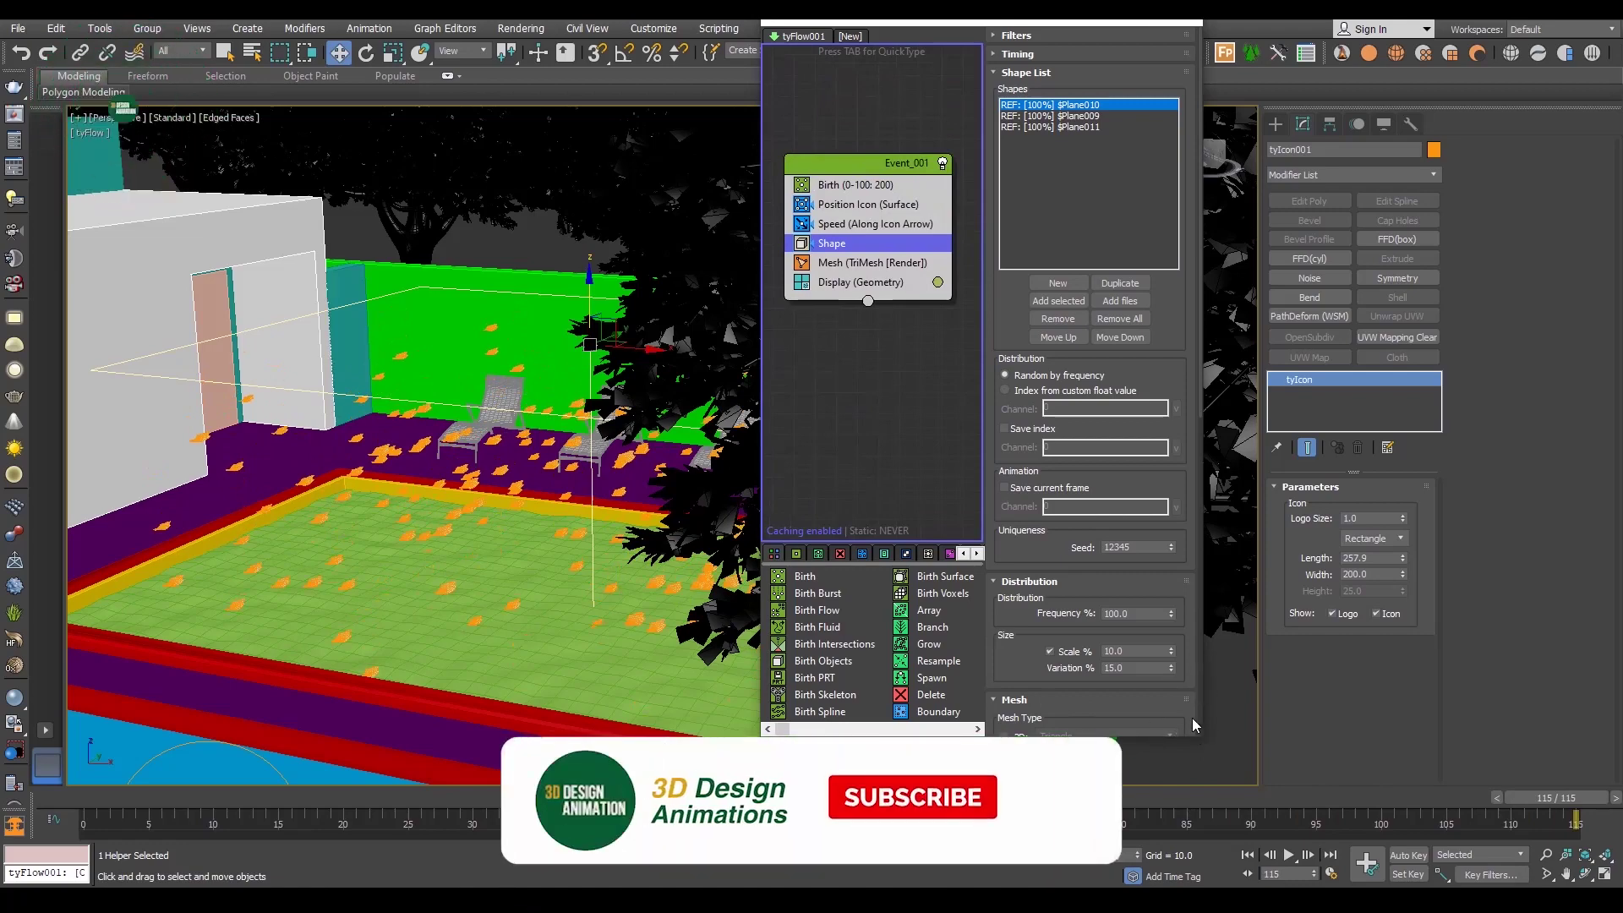
{"action": "left_click_drag", "start_coordinate": [1048, 18], "coordinate": [1149, 31]}
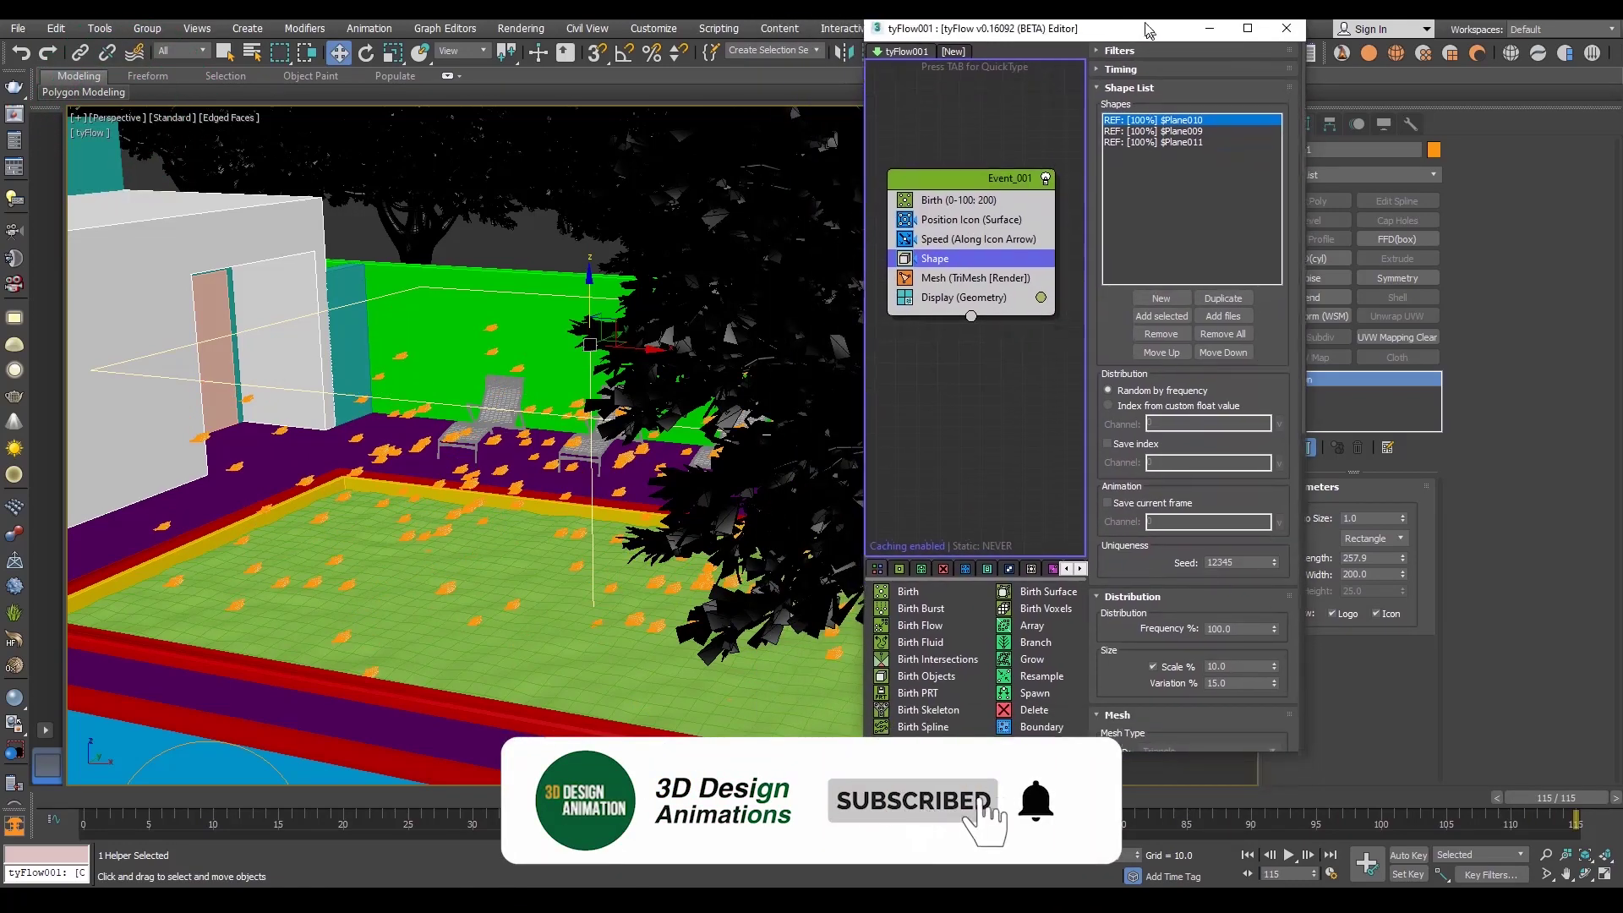
- Drag a Collision operator into Event_001 below Shape, then select the pool water plane
{"action": "scroll", "coordinate": [934, 662], "scroll_direction": "down", "scroll_amount": 5}
{"action": "left_click", "coordinate": [932, 656]}
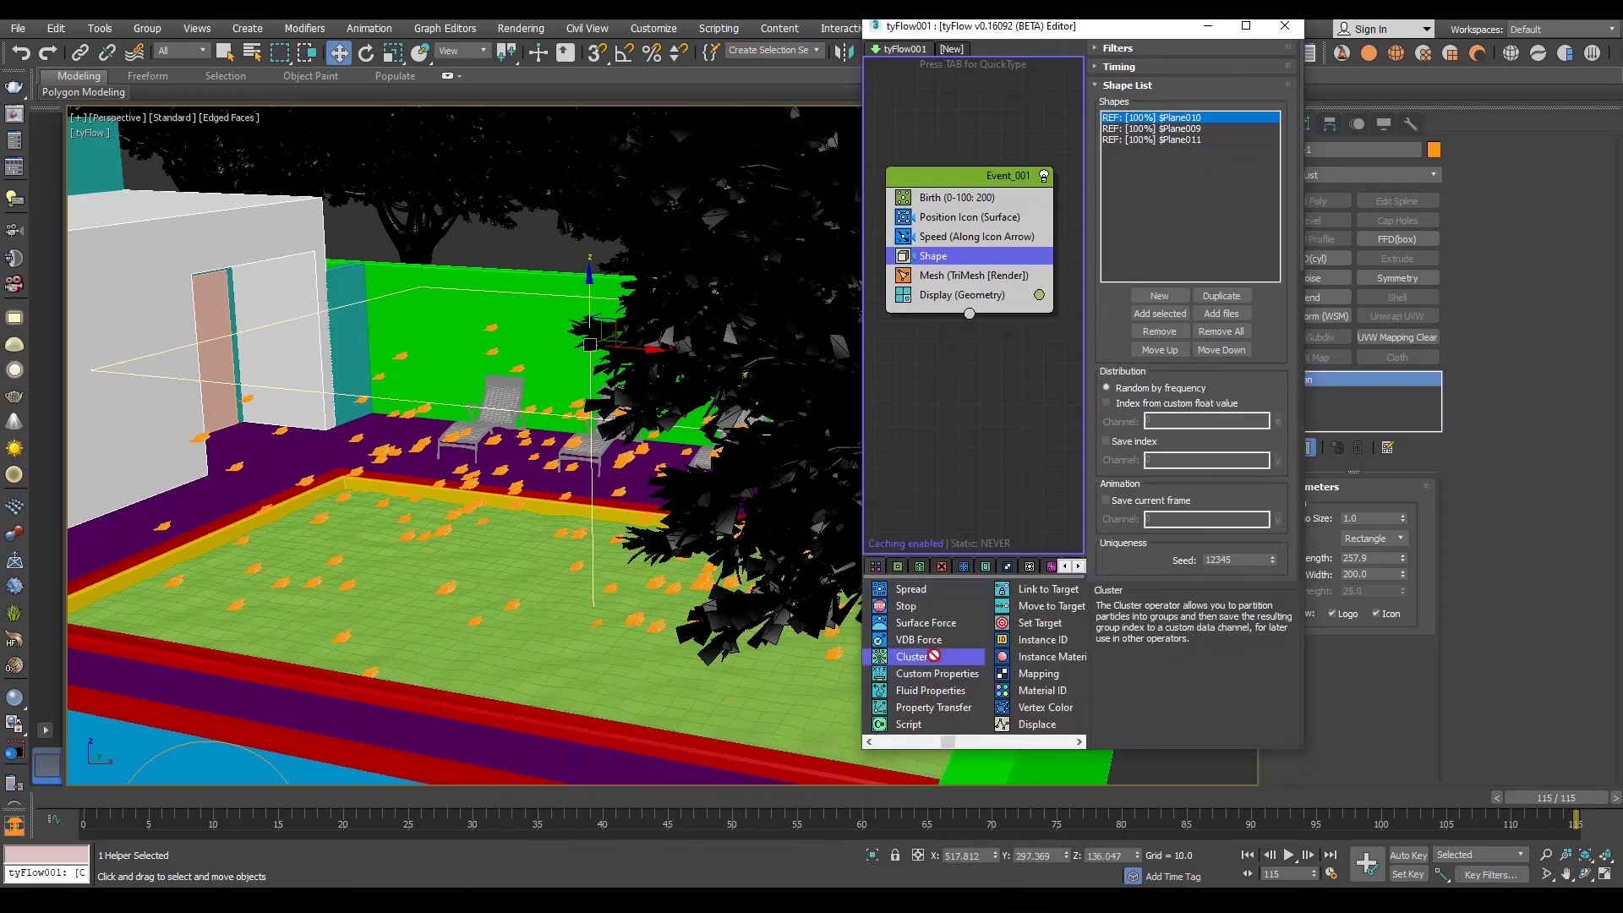
{"action": "scroll", "coordinate": [934, 659], "scroll_direction": "down", "scroll_amount": 3}
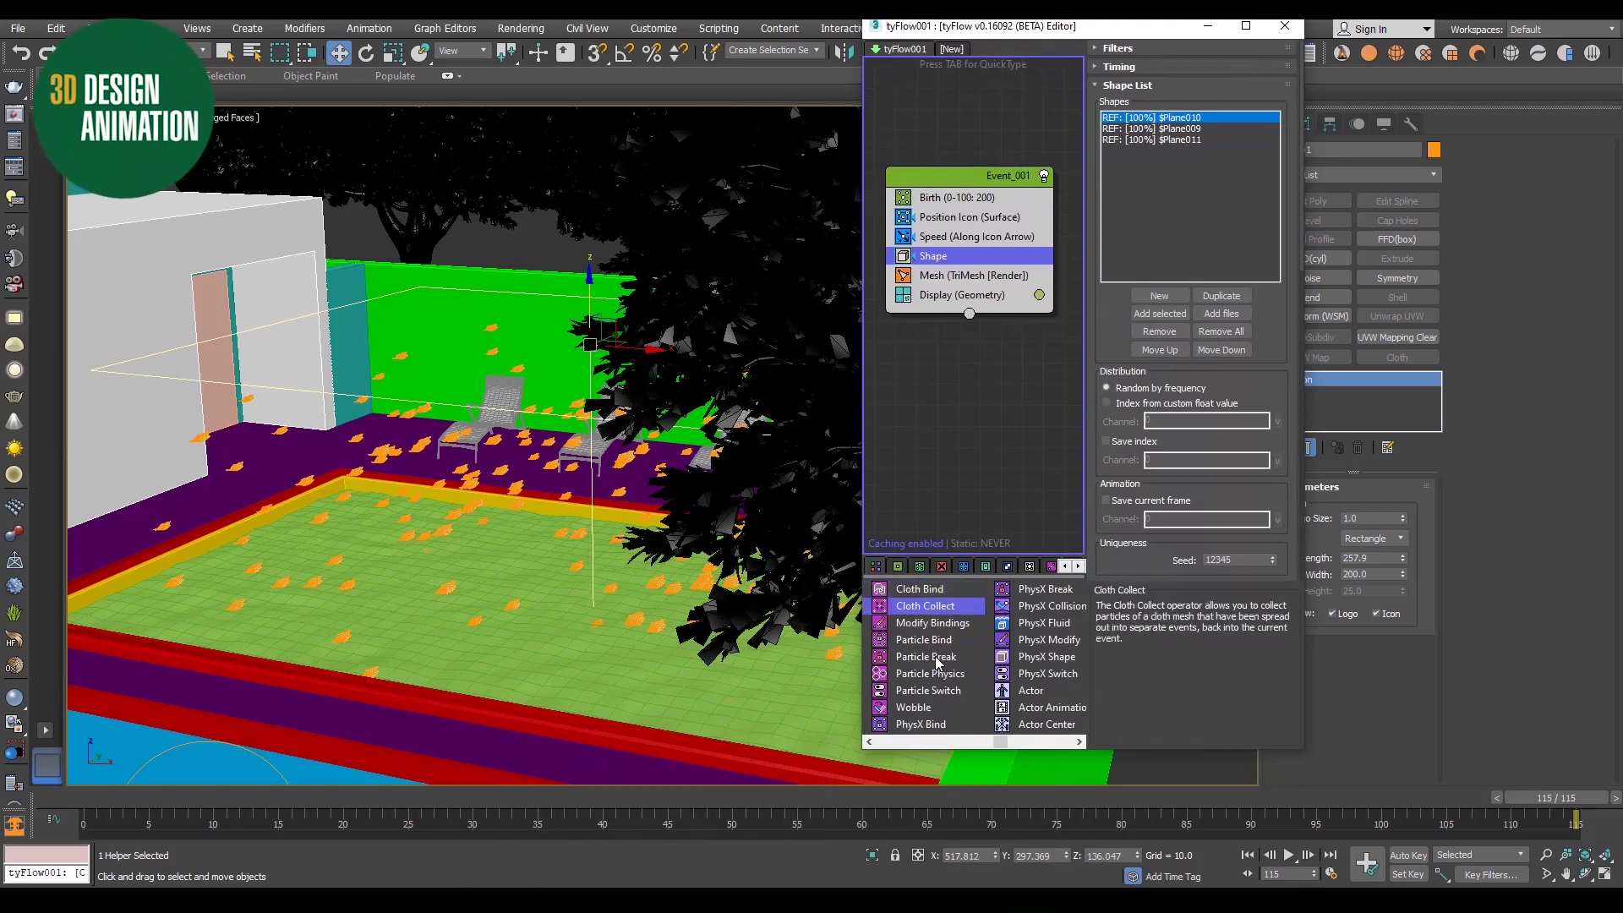
{"action": "scroll", "coordinate": [937, 661], "scroll_direction": "down", "scroll_amount": 3}
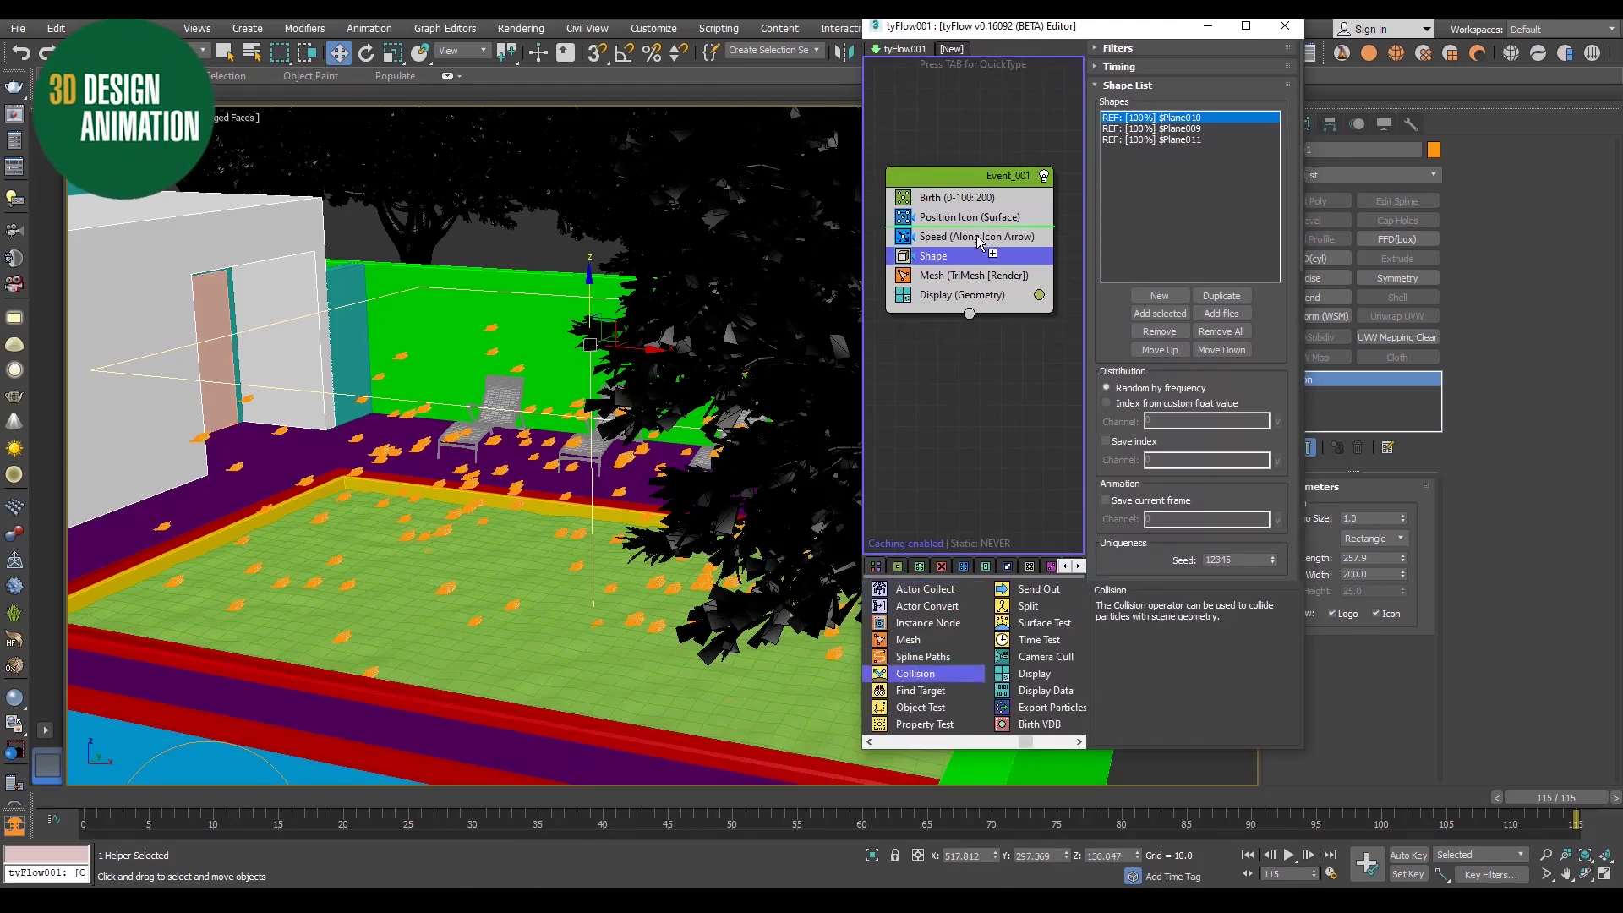
{"action": "left_click_drag", "start_coordinate": [979, 243], "coordinate": [983, 280]}
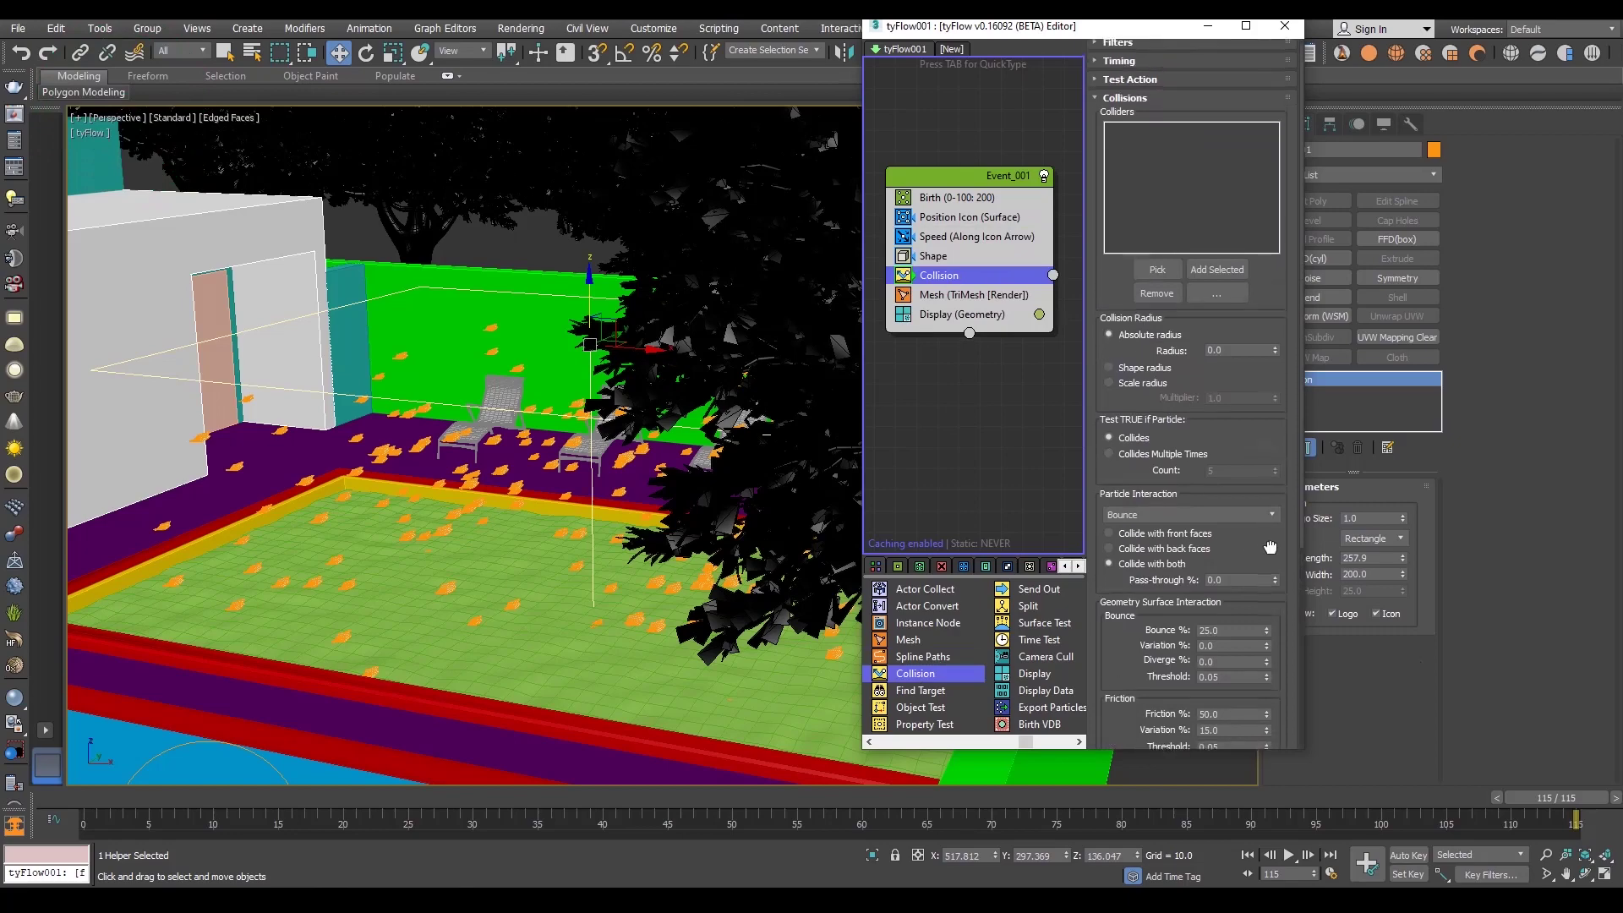
{"action": "left_click", "coordinate": [538, 657]}
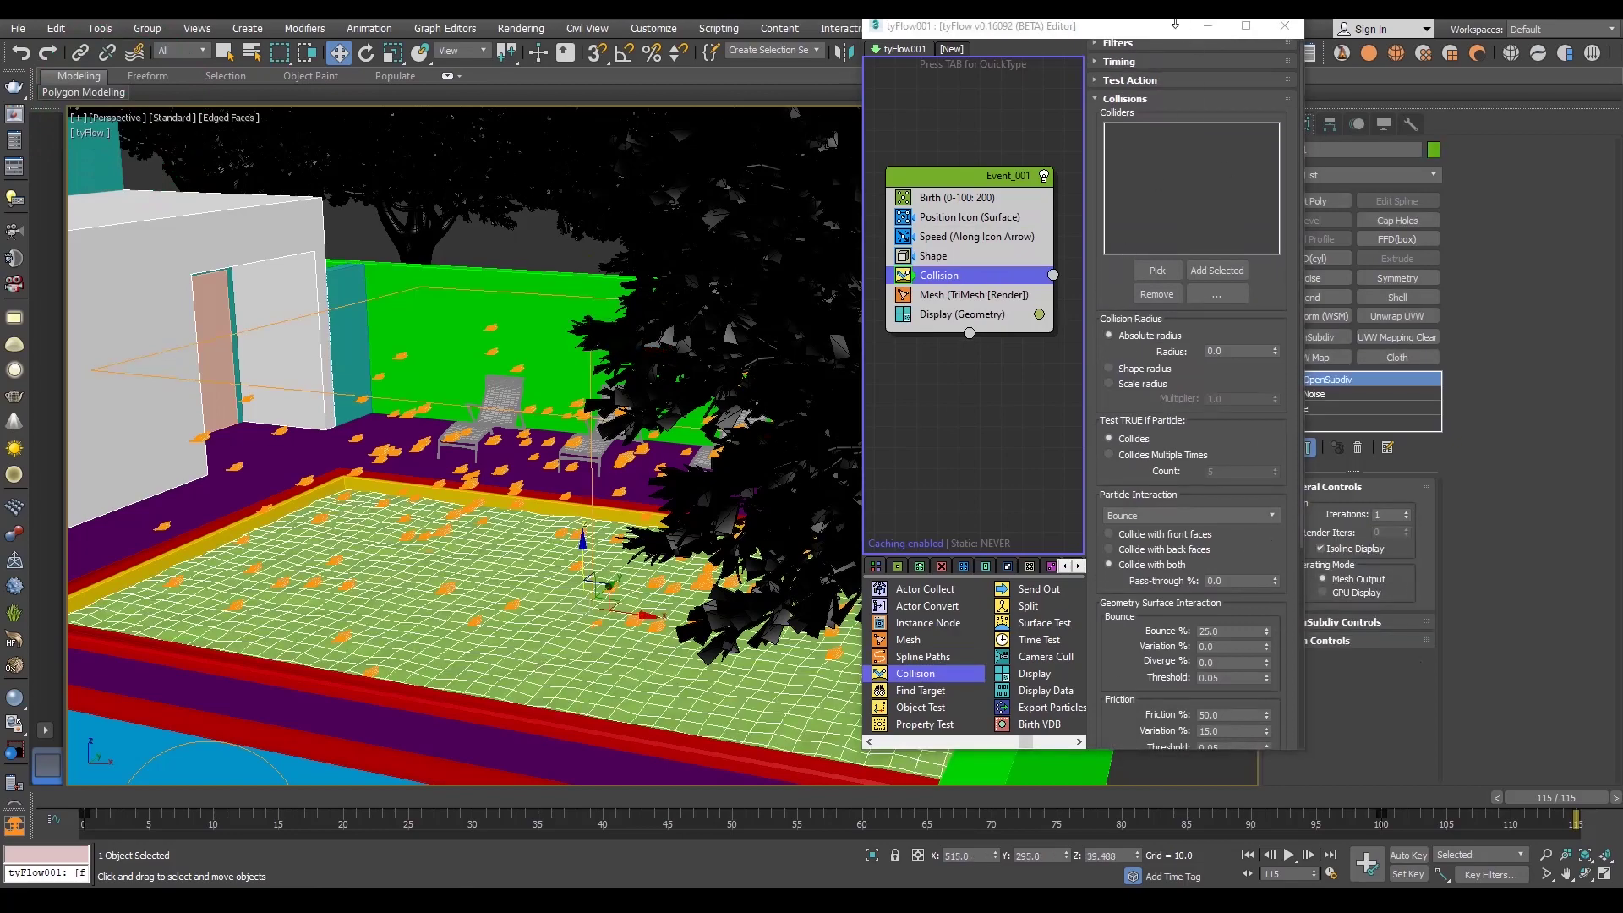
{"action": "mouse_move", "coordinate": [1175, 25]}
{"action": "left_mouse_down"}
{"action": "mouse_move", "coordinate": [1115, 108]}
{"action": "mouse_move", "coordinate": [1100, 65]}
{"action": "left_mouse_up"}
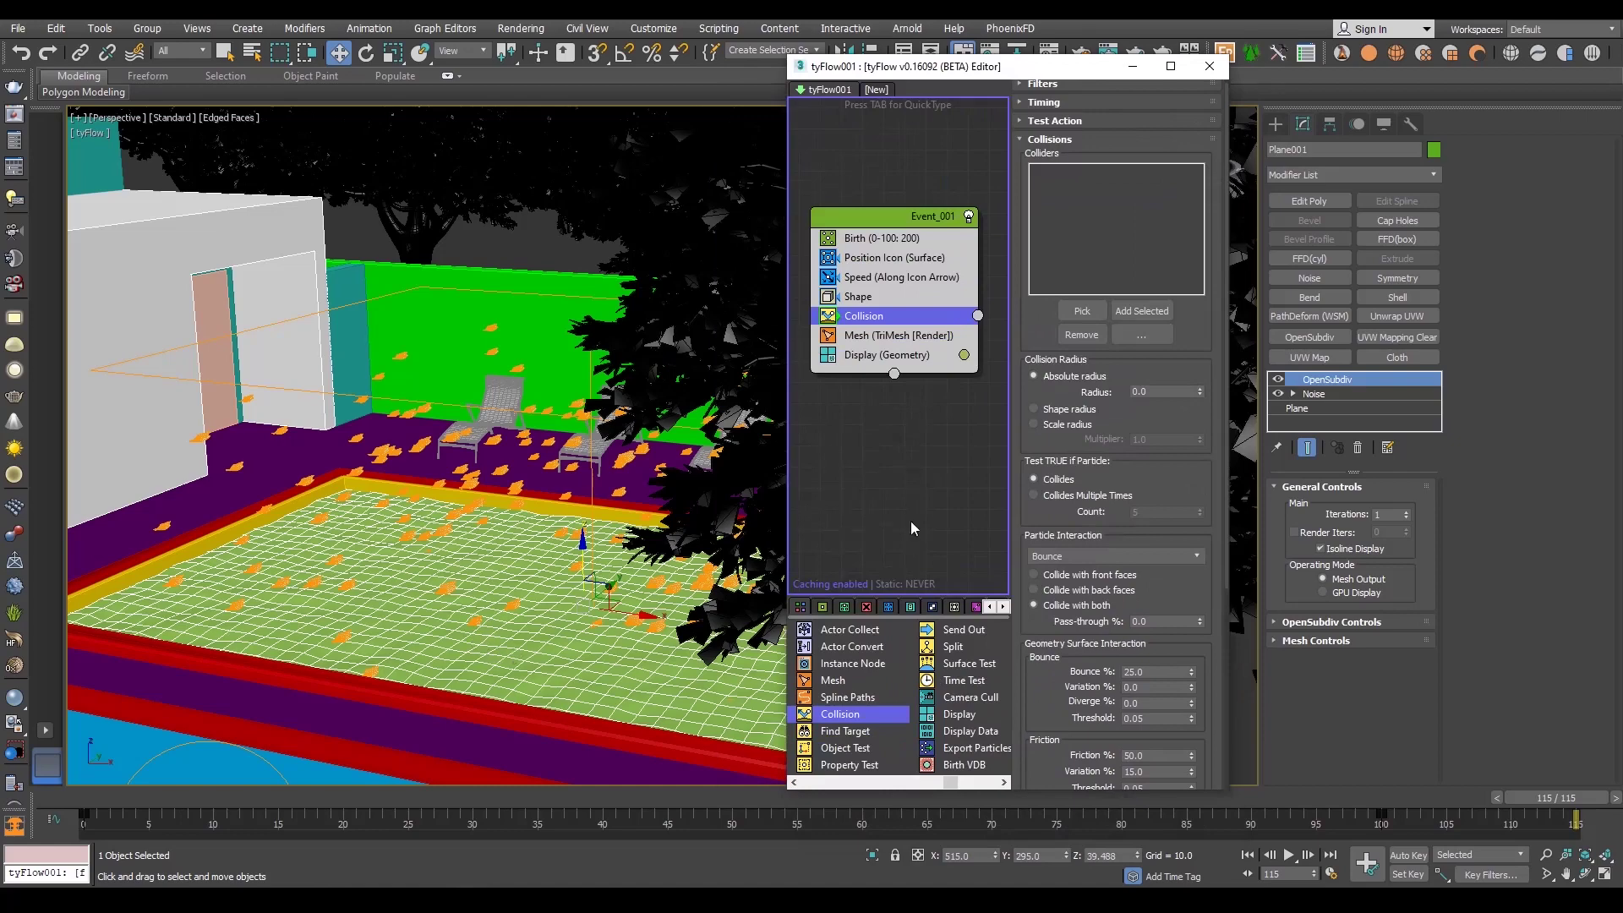
- Rename the pool plane to 'water' and add it as a Collision collider
{"action": "left_click", "coordinate": [1314, 148]}
{"action": "type", "text": "water"}
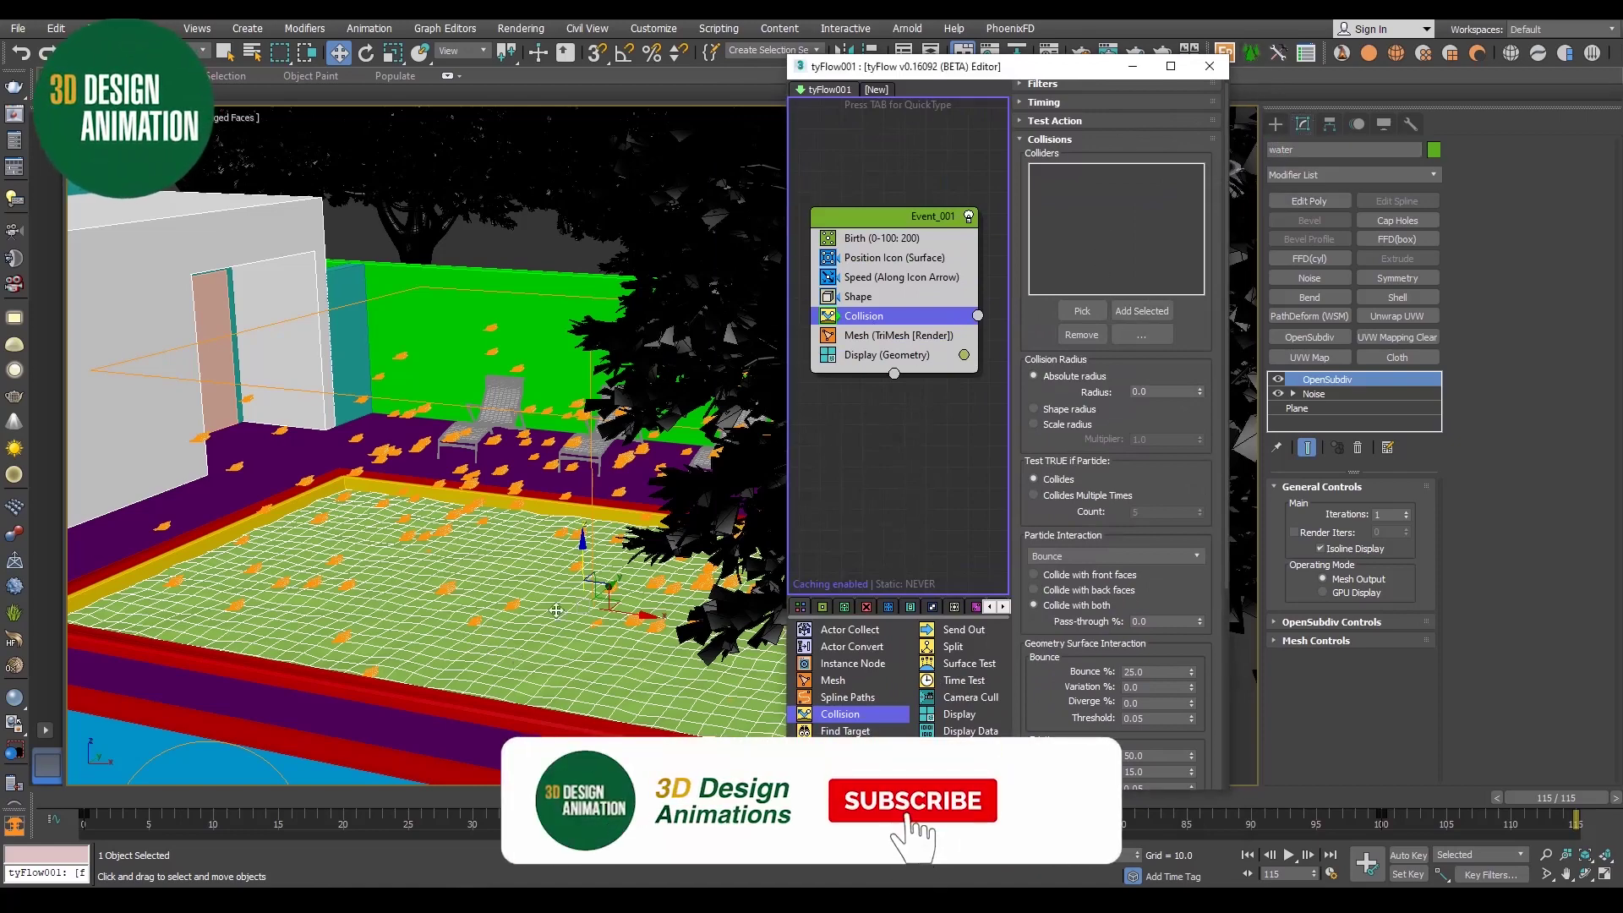
{"action": "left_click", "coordinate": [1141, 311]}
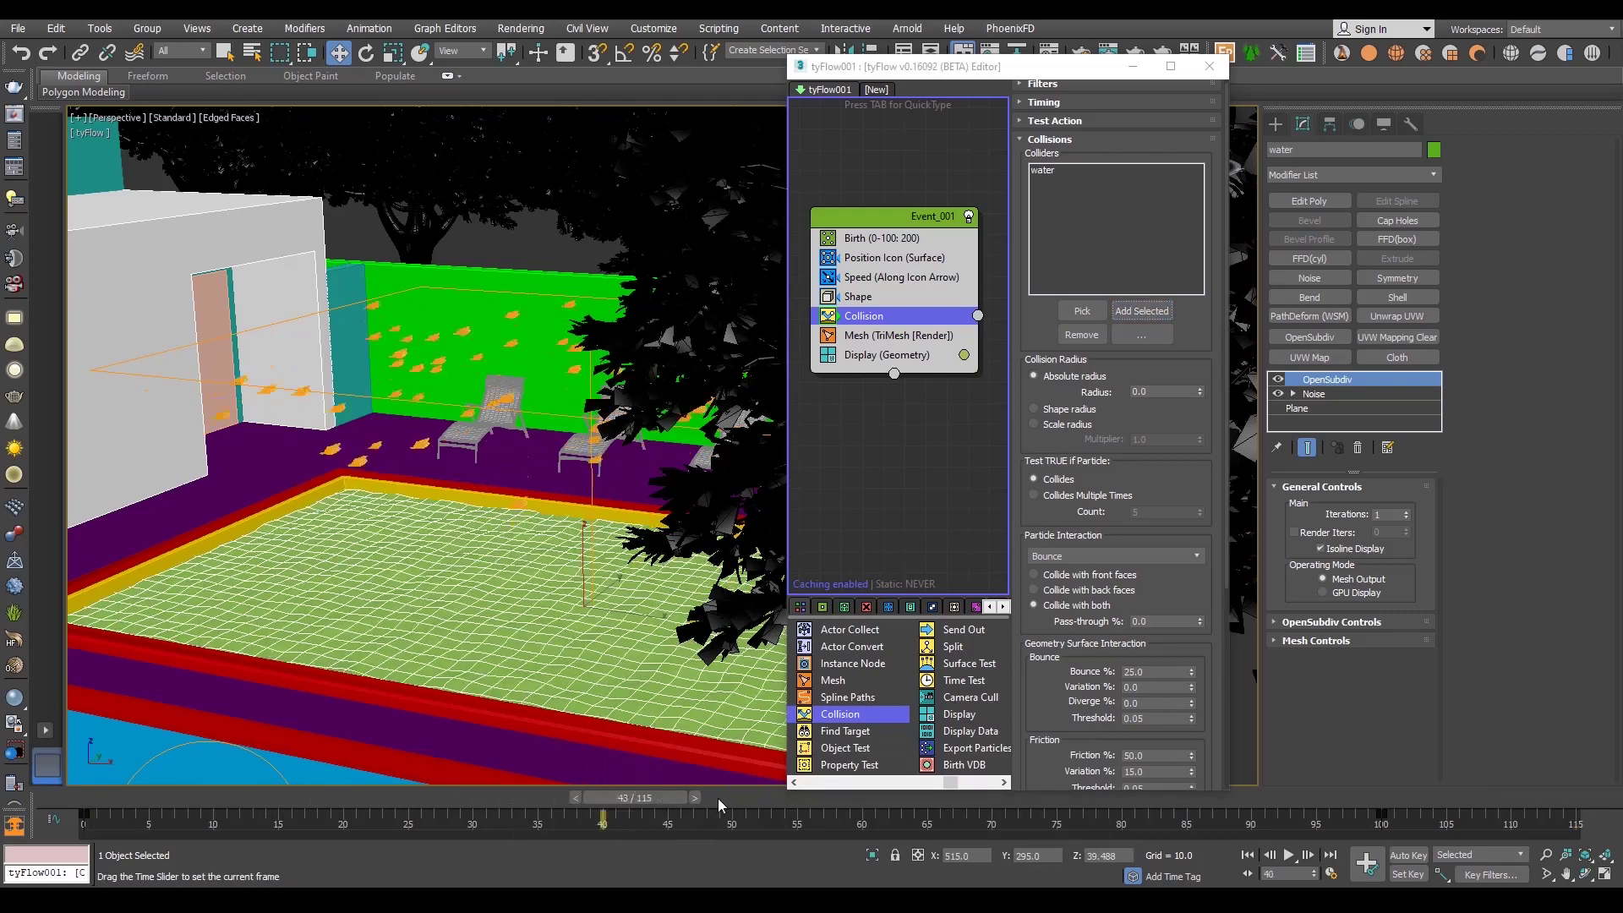
{"action": "scroll", "coordinate": [704, 696], "scroll_direction": "up", "scroll_amount": 3}
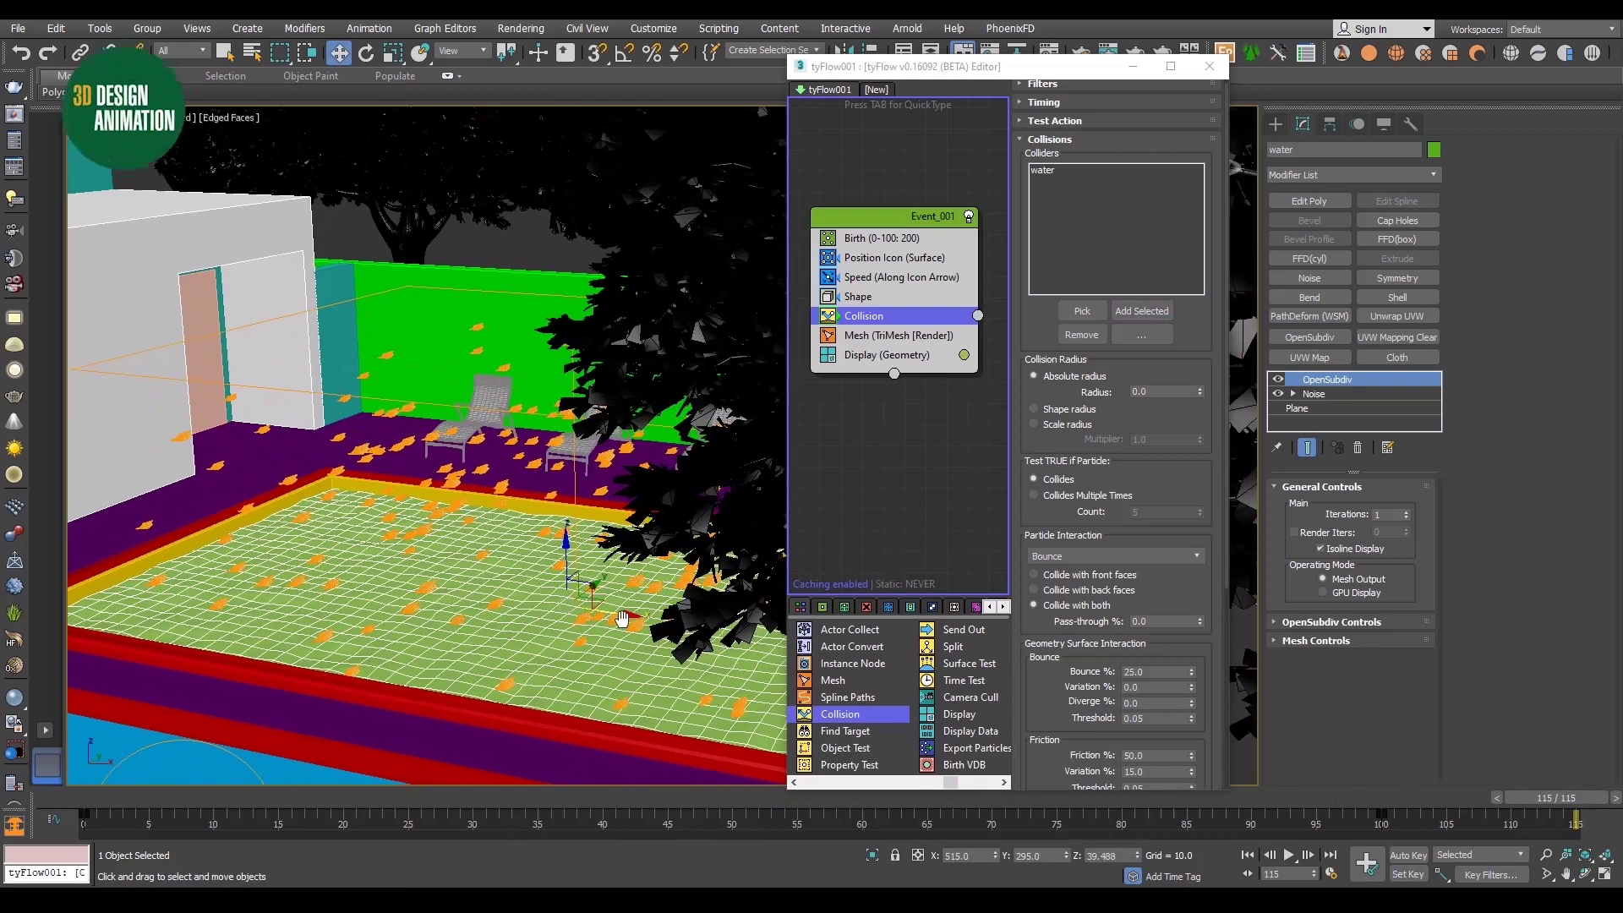
{"action": "scroll", "coordinate": [519, 558], "scroll_direction": "up", "scroll_amount": 3}
- Check the object display settings, then reselect the tyFlow system and shorten its editor
{"action": "left_click", "coordinate": [1374, 125]}
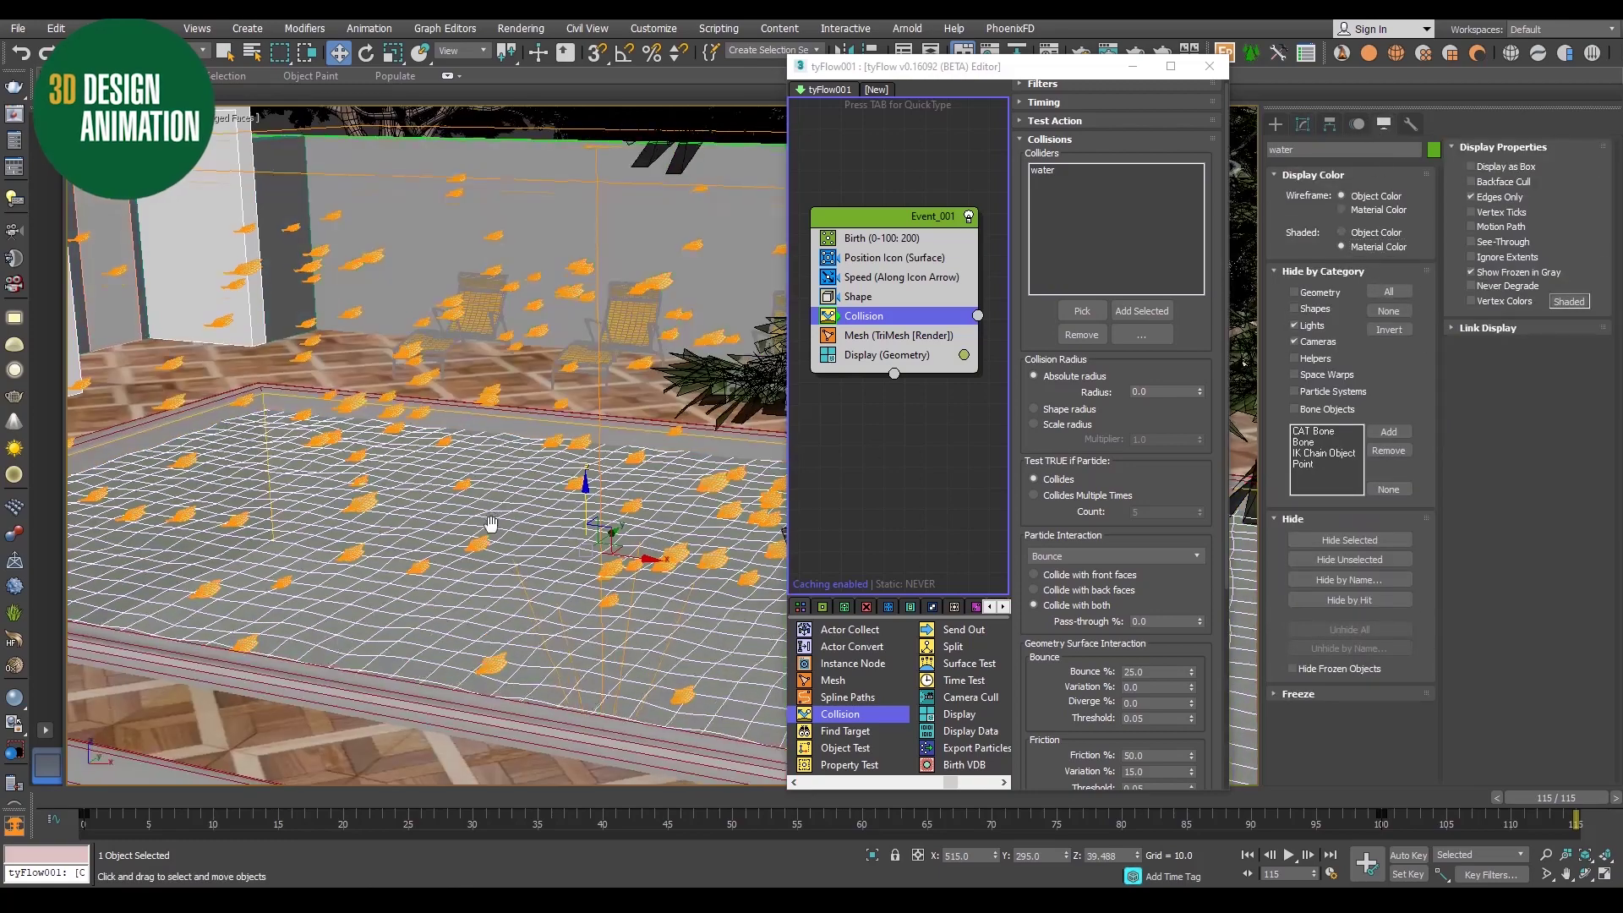
{"action": "scroll", "coordinate": [486, 537], "scroll_direction": "up", "scroll_amount": 3}
{"action": "scroll", "coordinate": [475, 550], "scroll_direction": "up", "scroll_amount": 2}
{"action": "scroll", "coordinate": [475, 550], "scroll_direction": "down", "scroll_amount": 3}
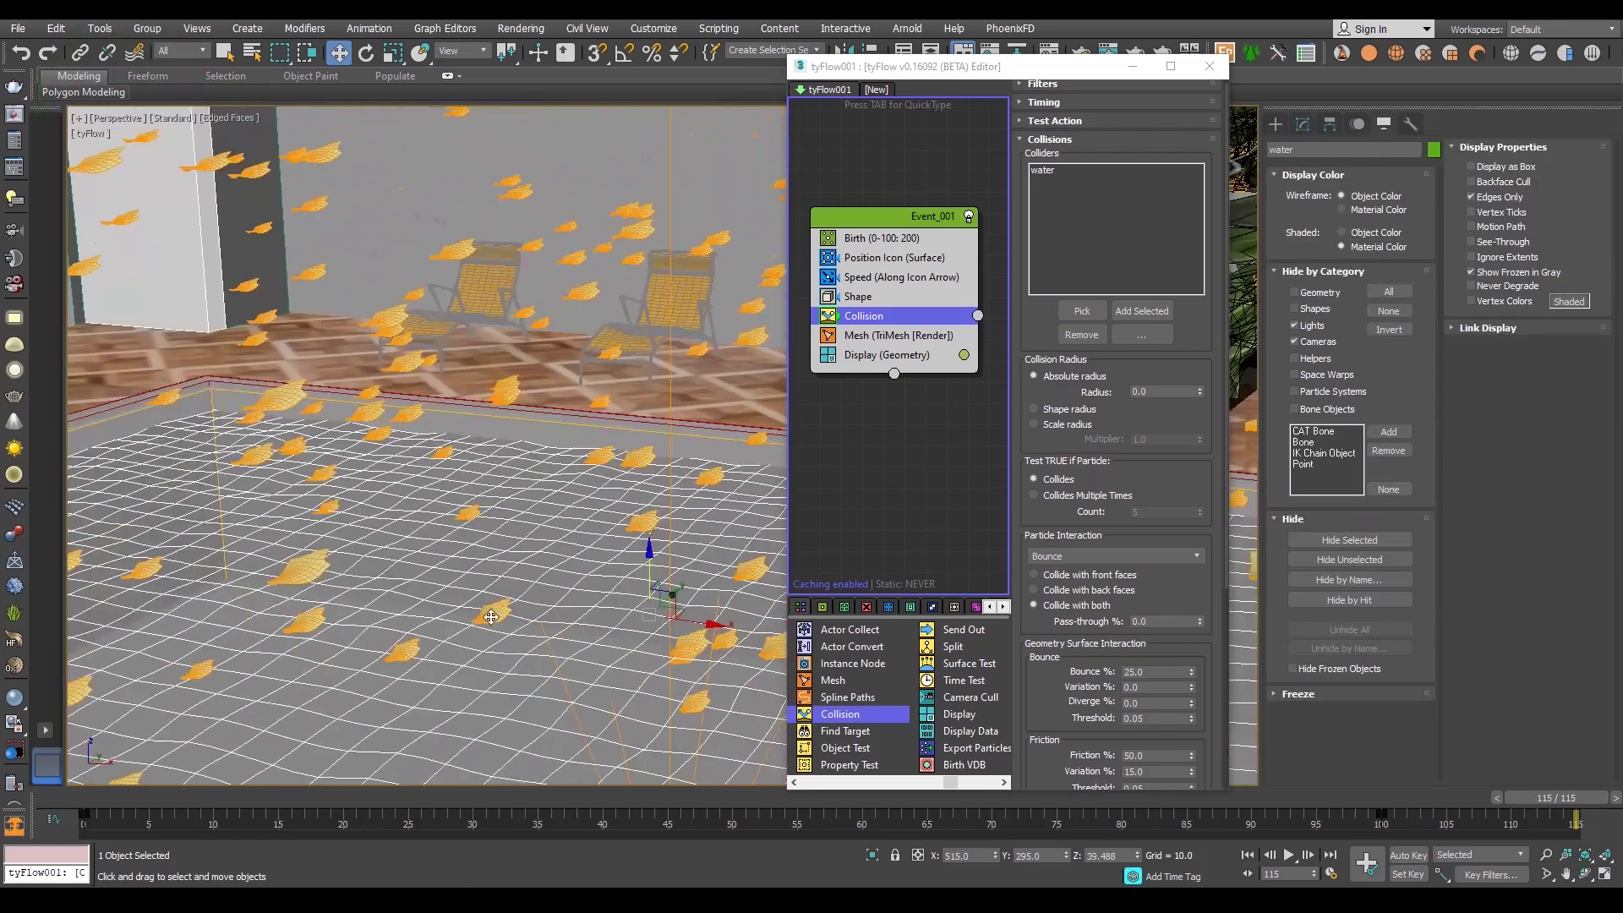
{"action": "scroll", "coordinate": [472, 575], "scroll_direction": "down", "scroll_amount": 2}
{"action": "scroll", "coordinate": [472, 582], "scroll_direction": "down", "scroll_amount": 3}
{"action": "scroll", "coordinate": [362, 563], "scroll_direction": "down", "scroll_amount": 3}
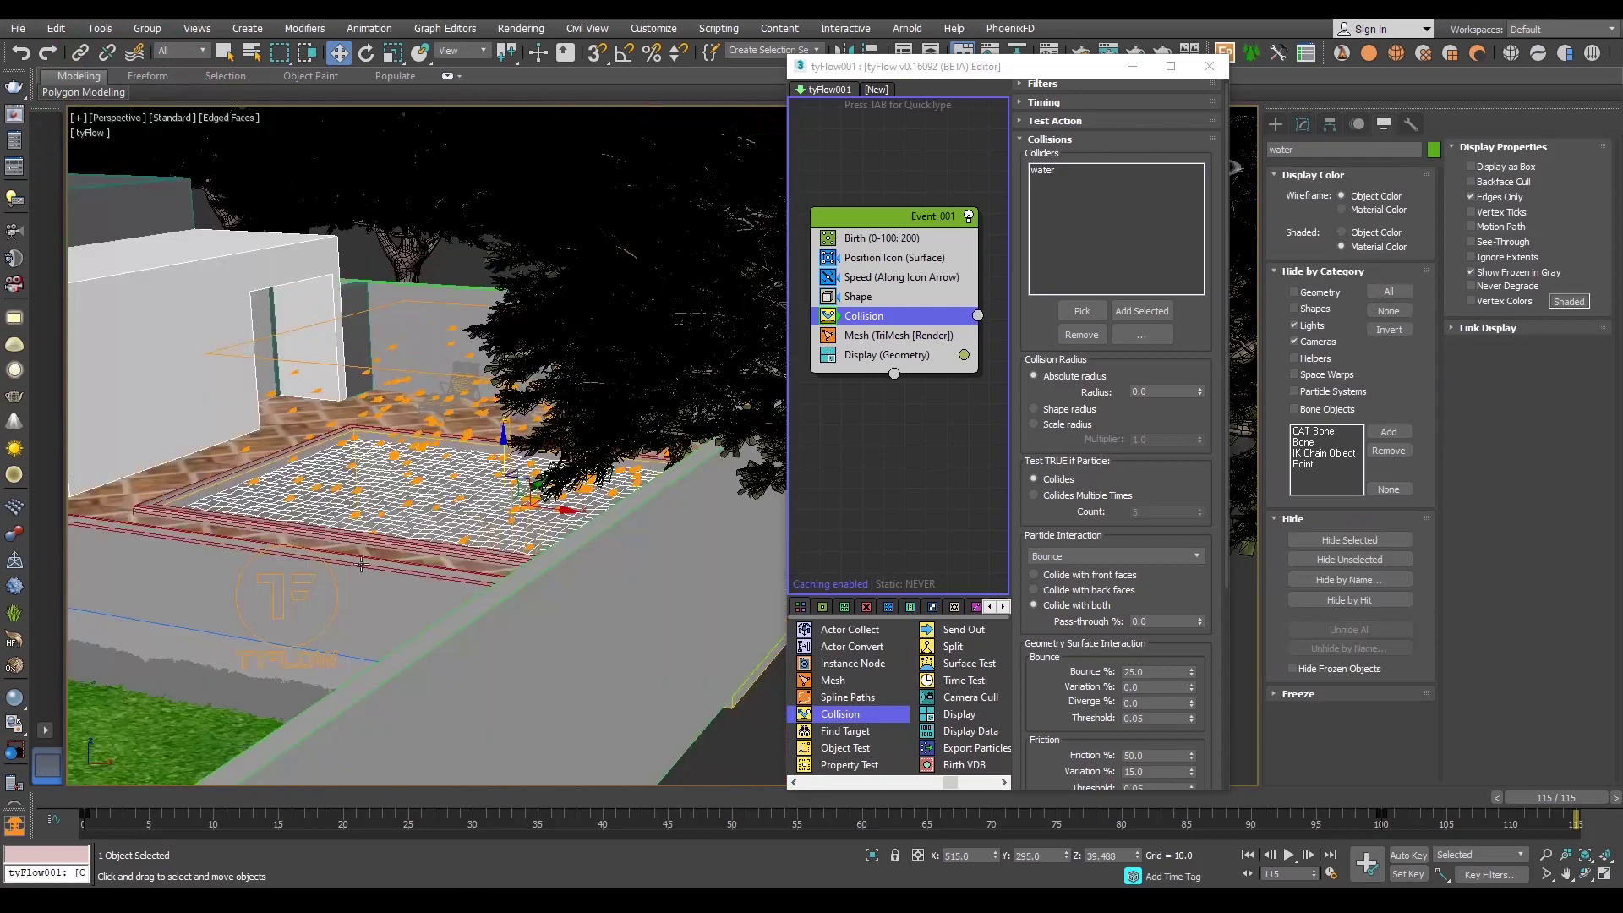
{"action": "left_click", "coordinate": [283, 610]}
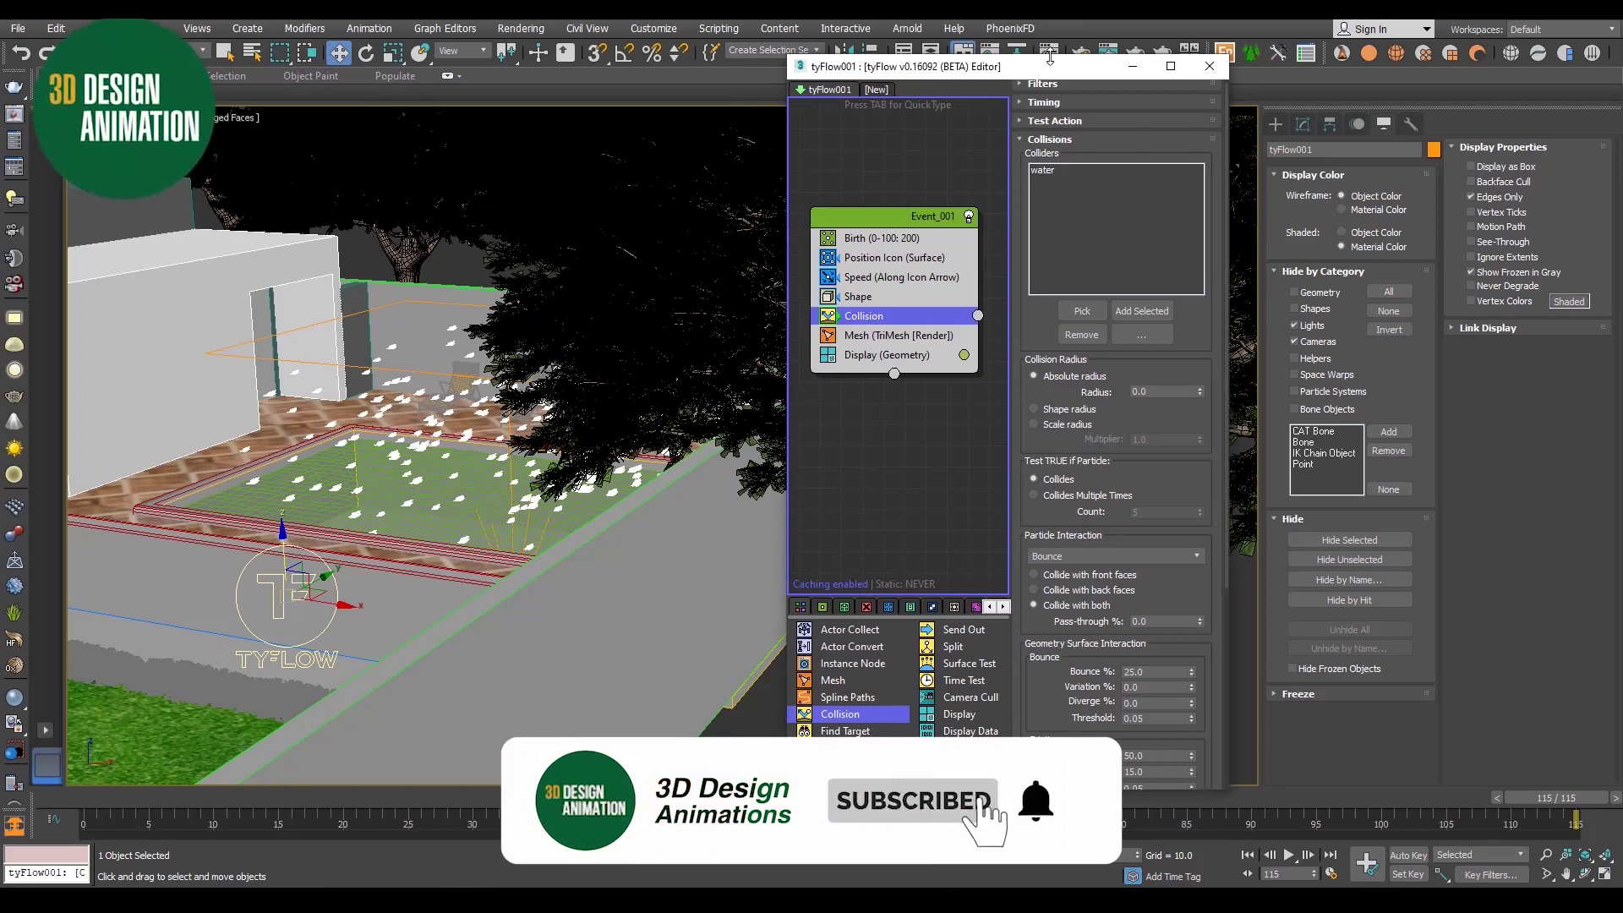
{"action": "left_click_drag", "start_coordinate": [1049, 57], "coordinate": [1065, 122]}
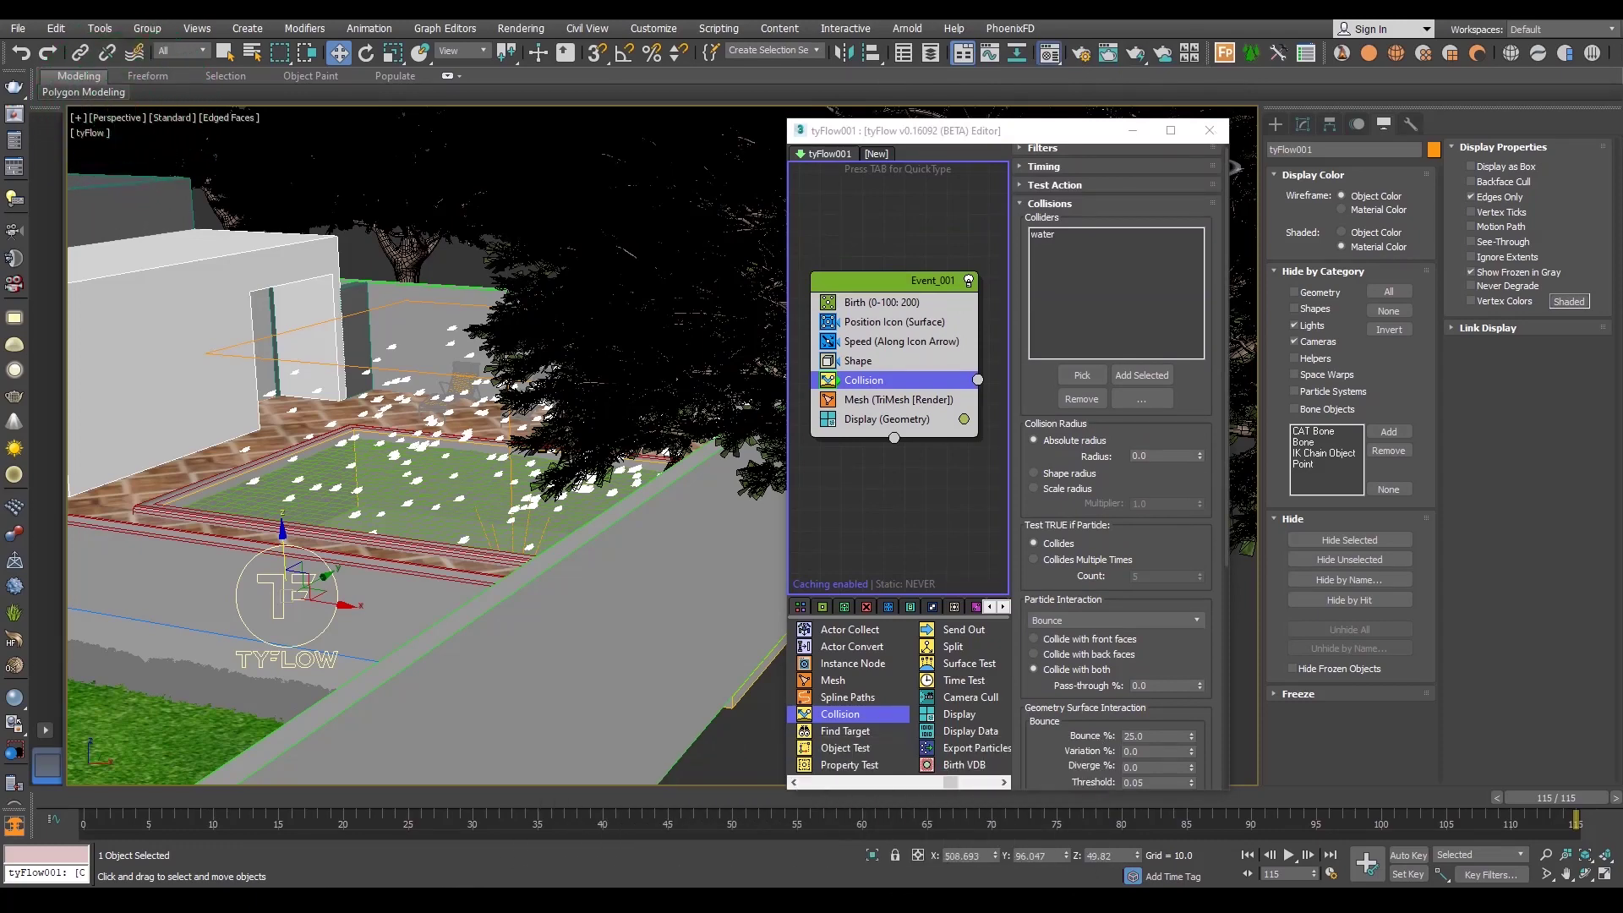
- Open the Material Editor and view the first leaf sub-material's Diffuse bitmap image
{"action": "key", "text": "m"}
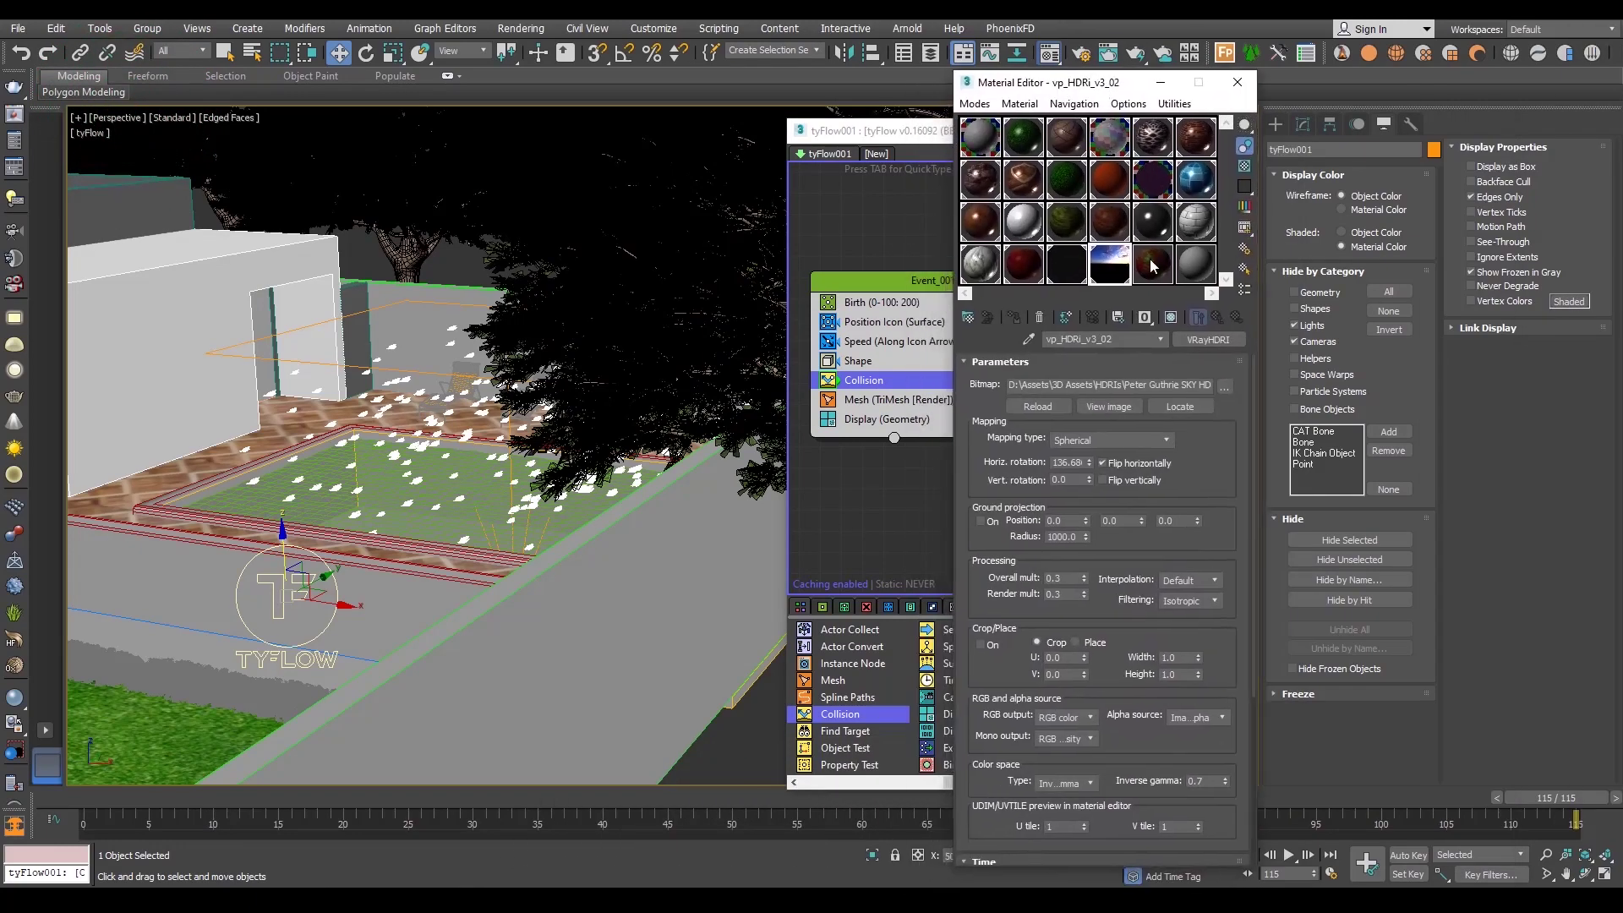
{"action": "left_click", "coordinate": [1119, 461]}
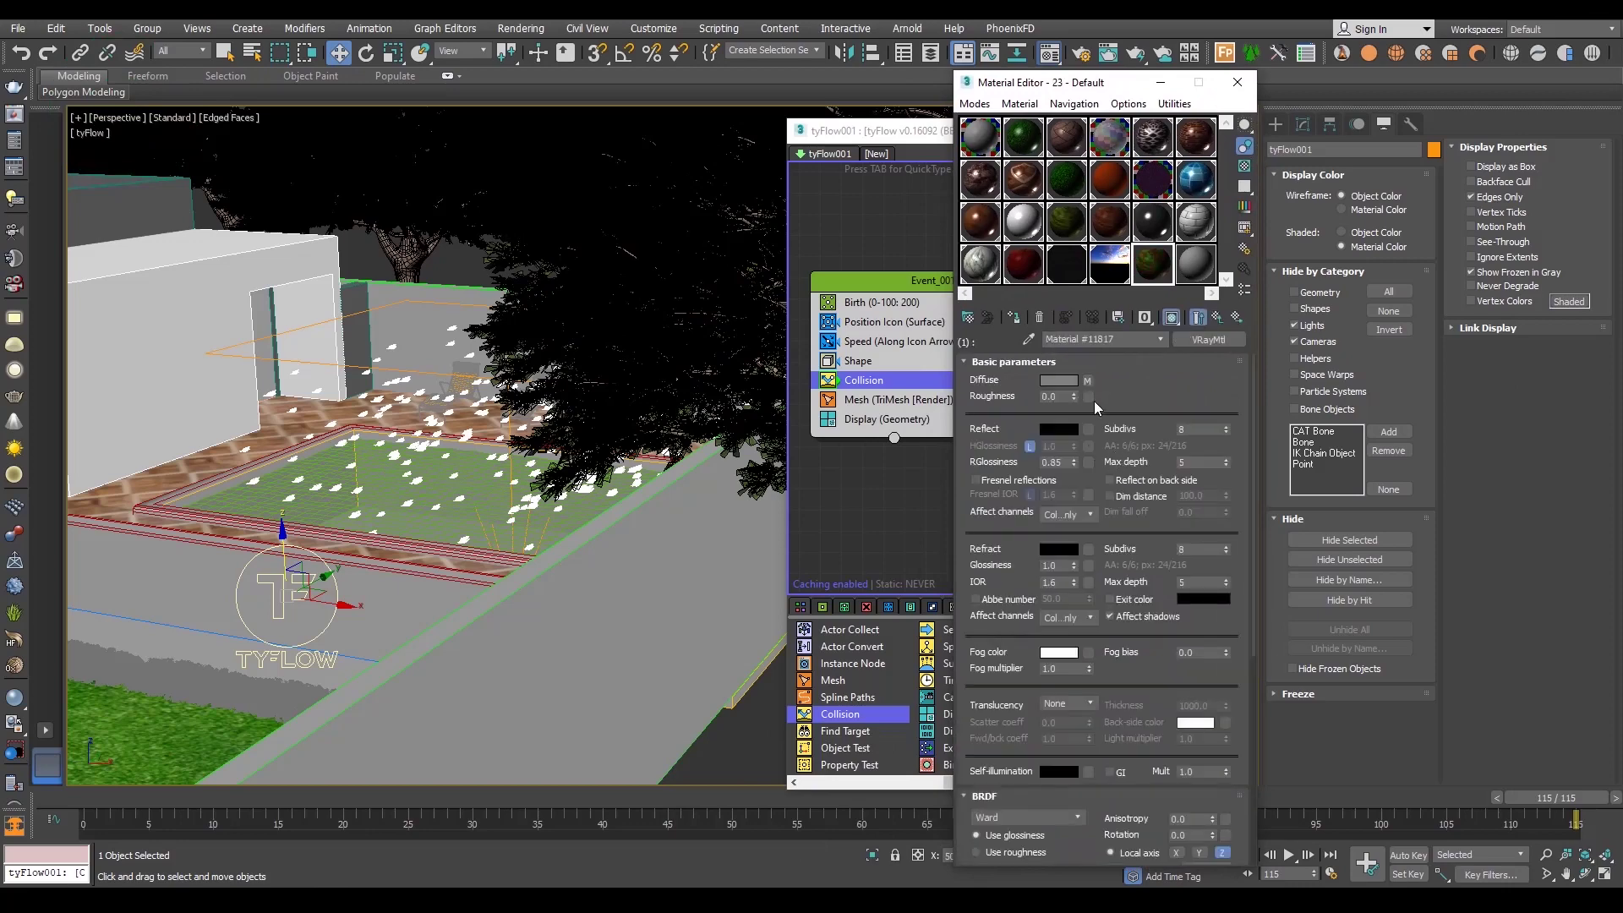
{"action": "left_click", "coordinate": [1202, 462]}
{"action": "left_click", "coordinate": [1192, 617]}
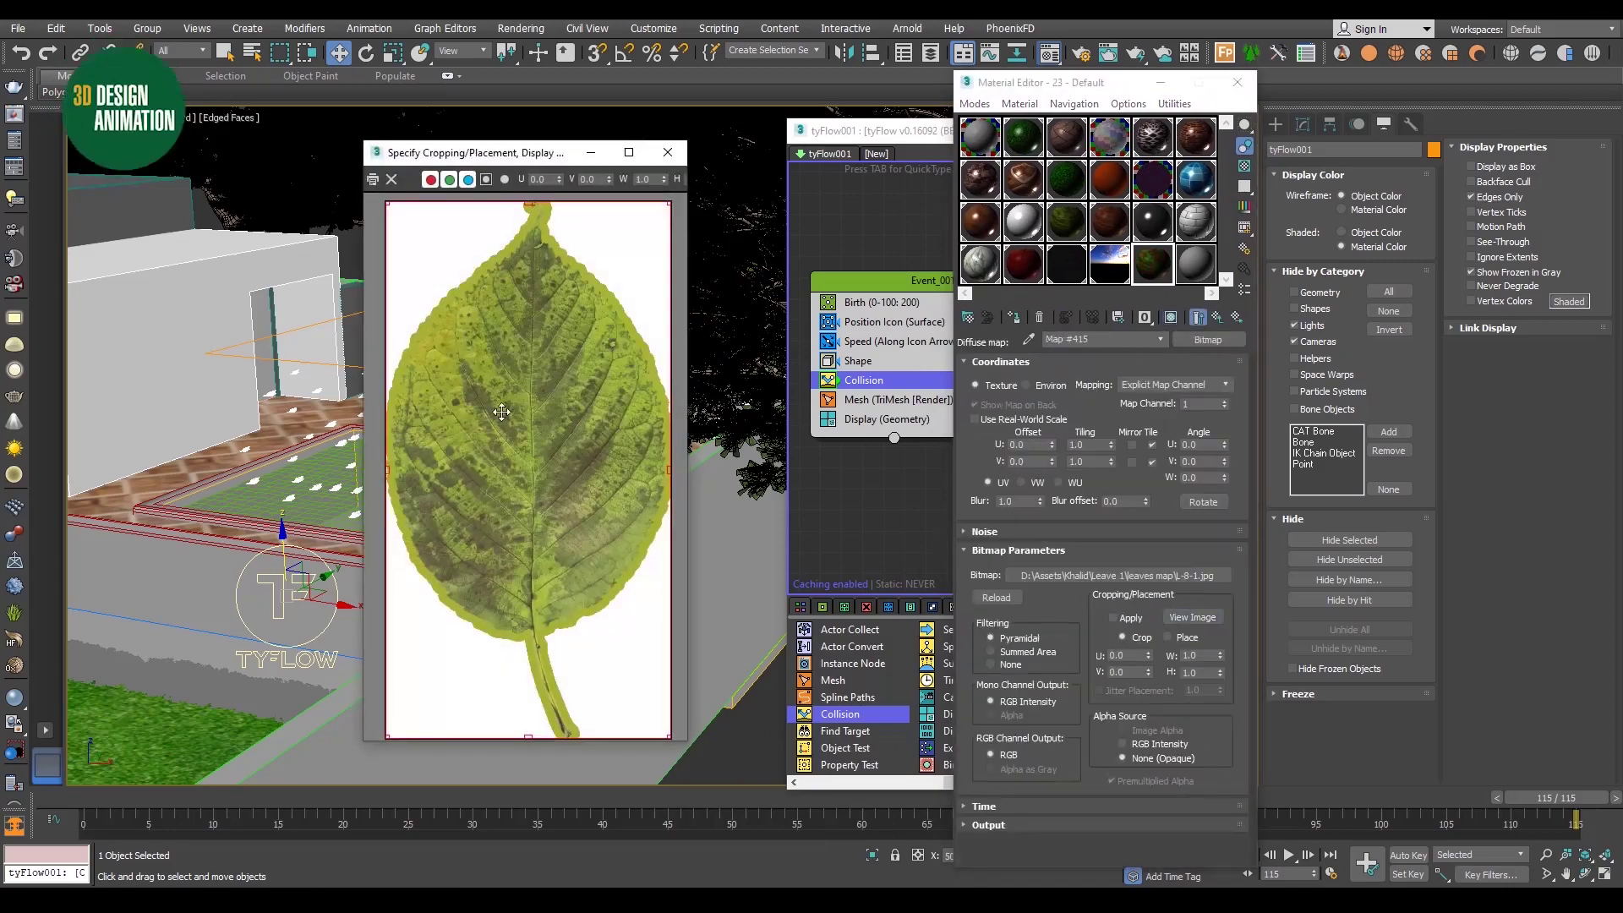
{"action": "left_click", "coordinate": [666, 154]}
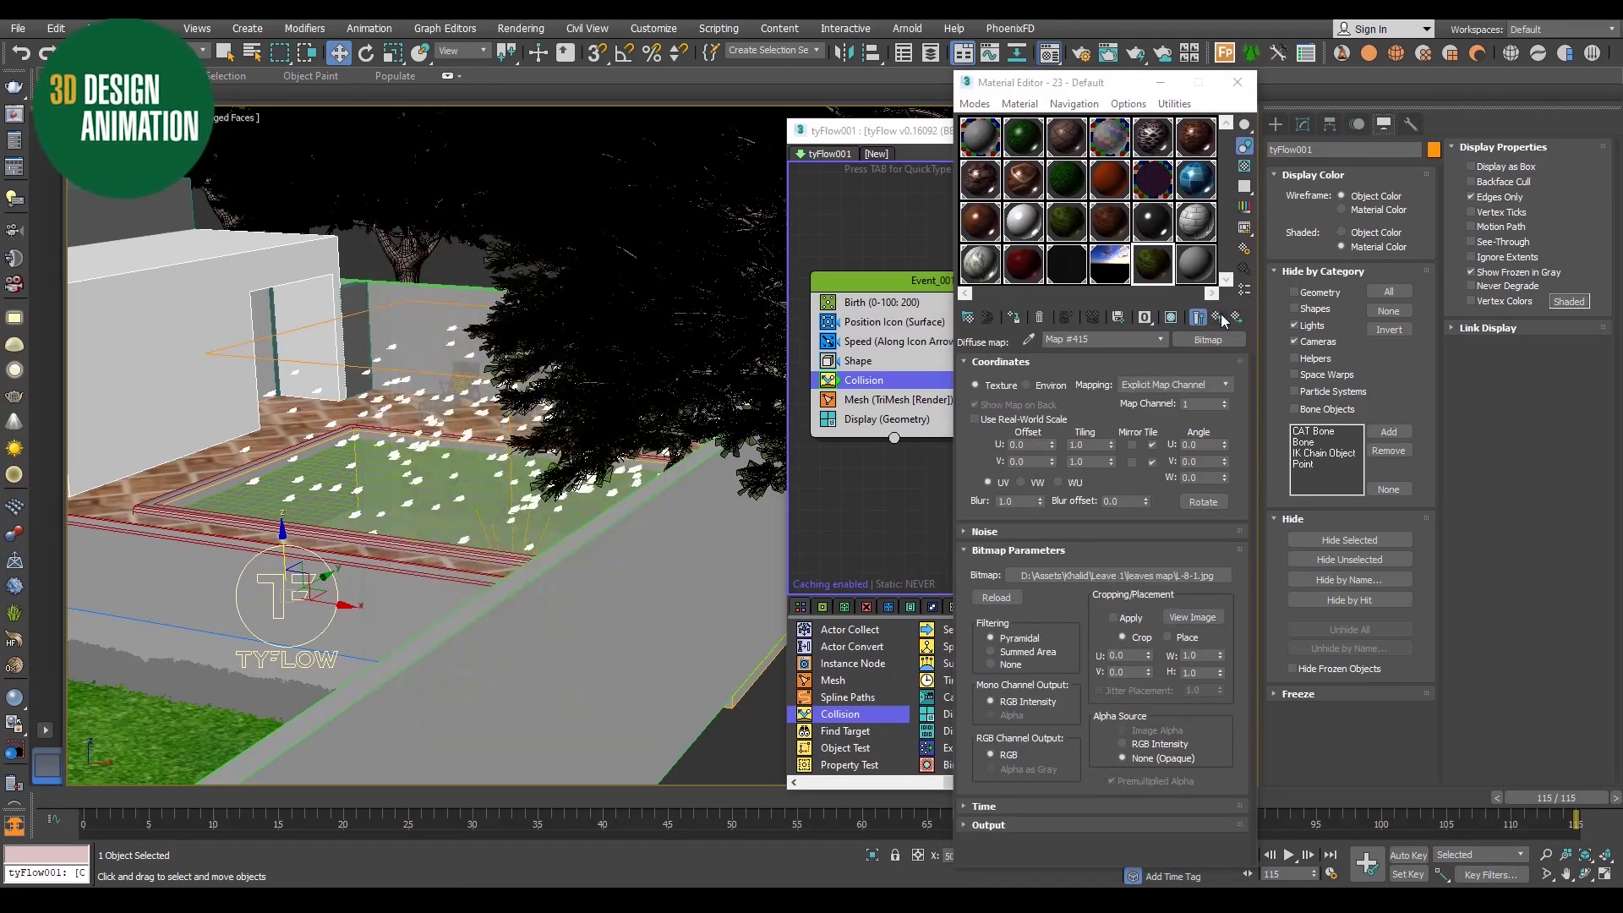
{"action": "left_click", "coordinate": [1218, 318]}
{"action": "left_click", "coordinate": [1218, 318]}
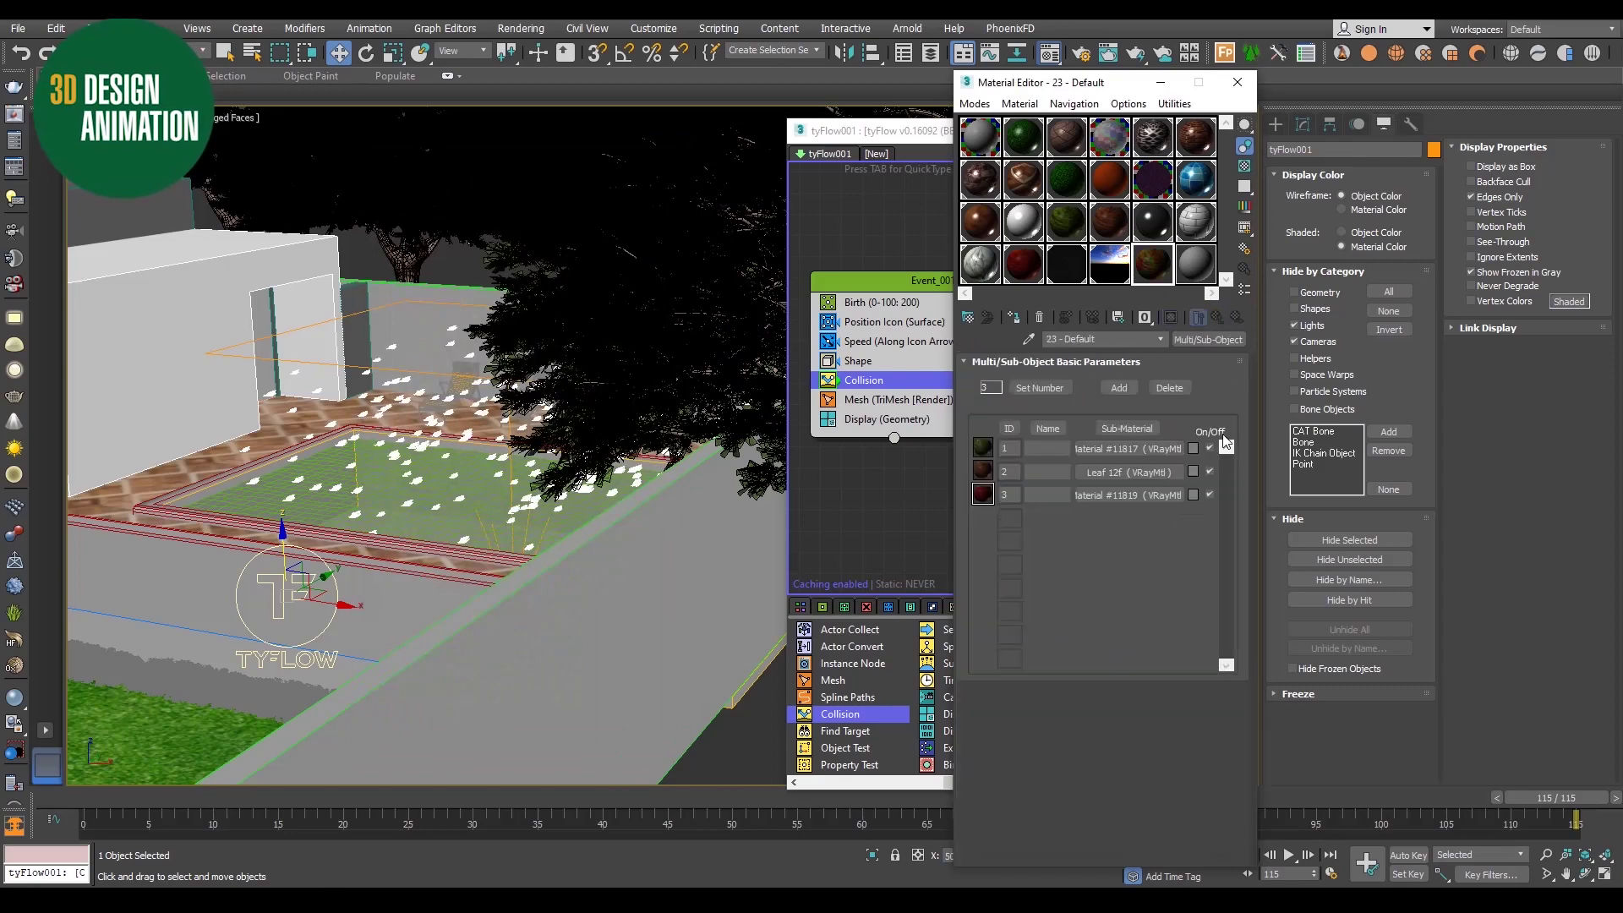
- View the second leaf sub-material's Diffuse bitmap image and return to the sub-material list
{"action": "left_click", "coordinate": [1112, 475]}
{"action": "left_click", "coordinate": [1090, 383]}
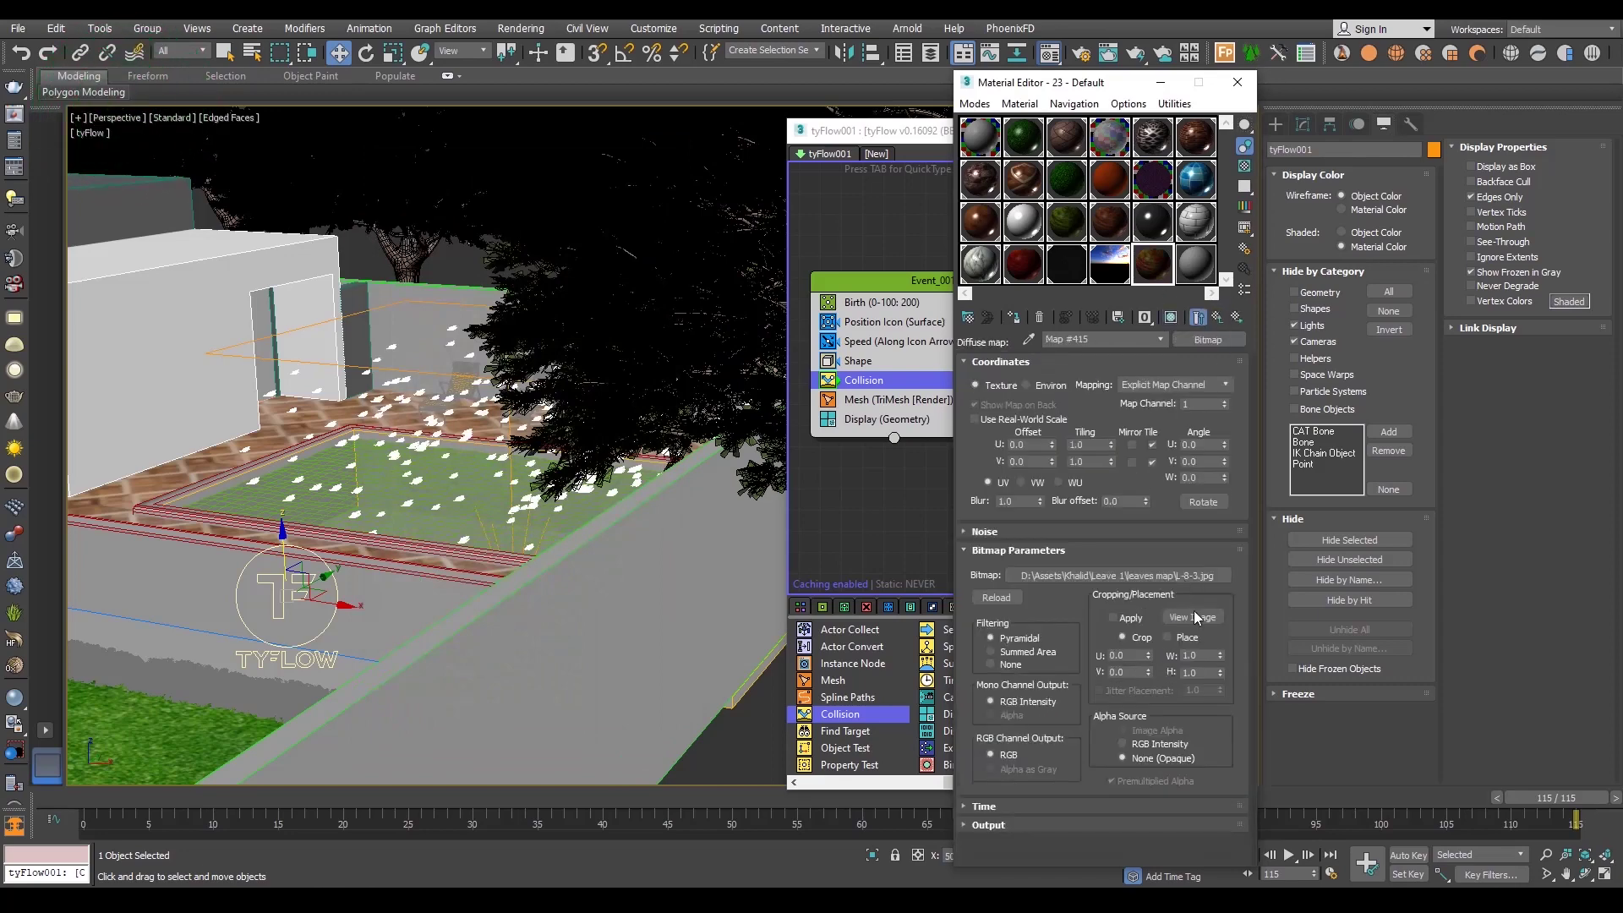
{"action": "left_click", "coordinate": [1193, 617]}
{"action": "left_click", "coordinate": [670, 153]}
{"action": "left_click", "coordinate": [1218, 318]}
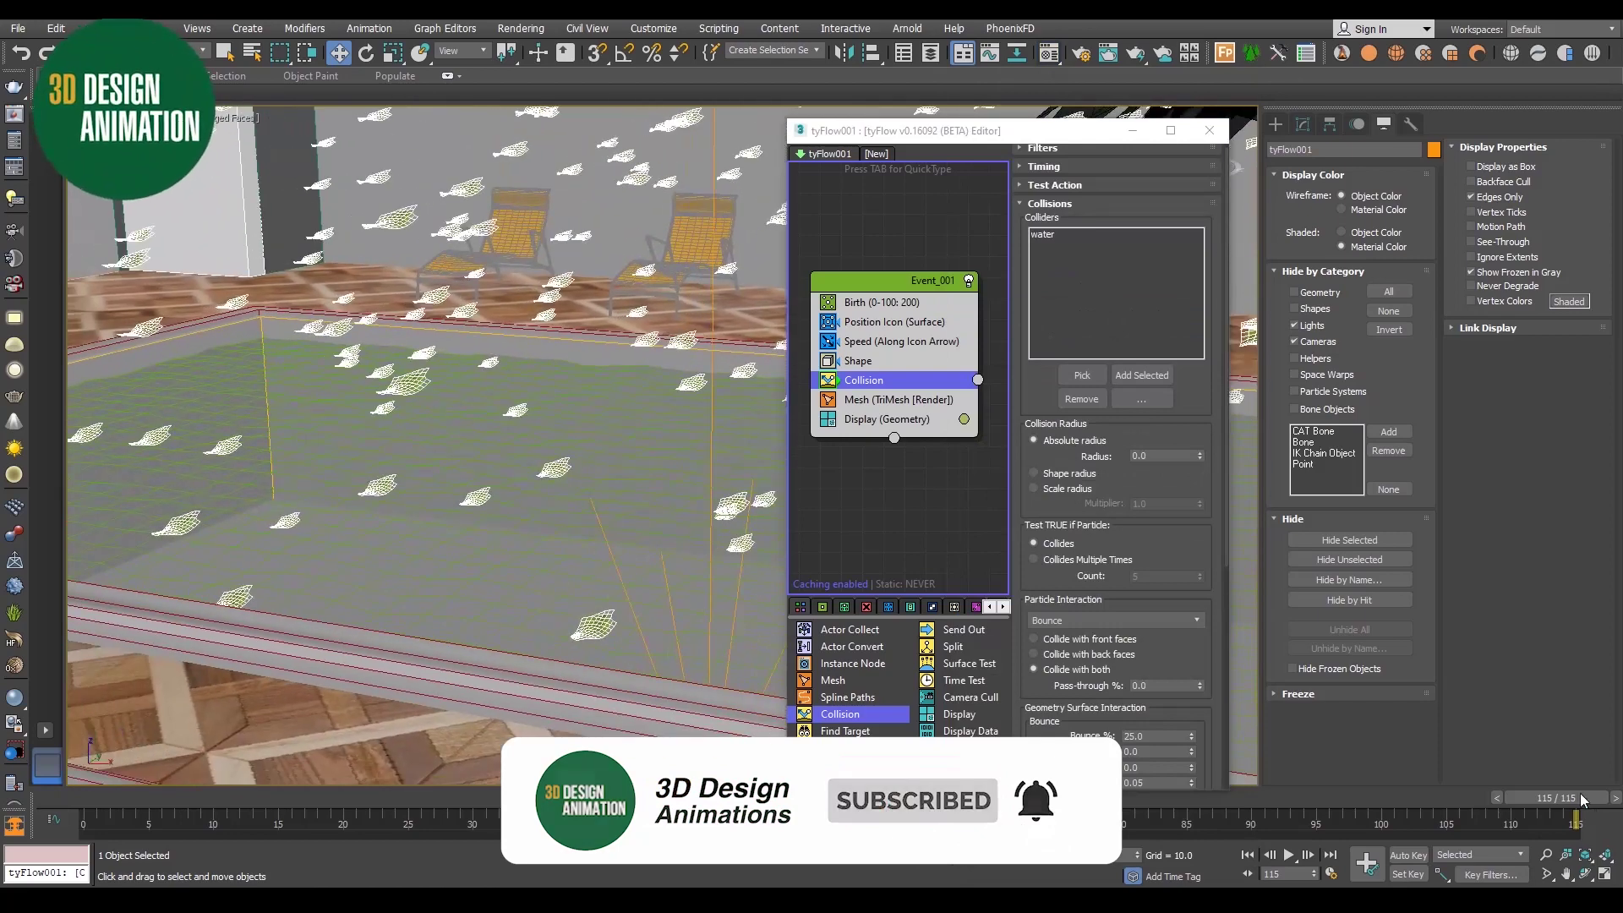
- Set the Birth operator's Total to 250 and End to frame 0, then scrub back to check
{"action": "left_click", "coordinate": [882, 301]}
{"action": "type", "text": "250"}
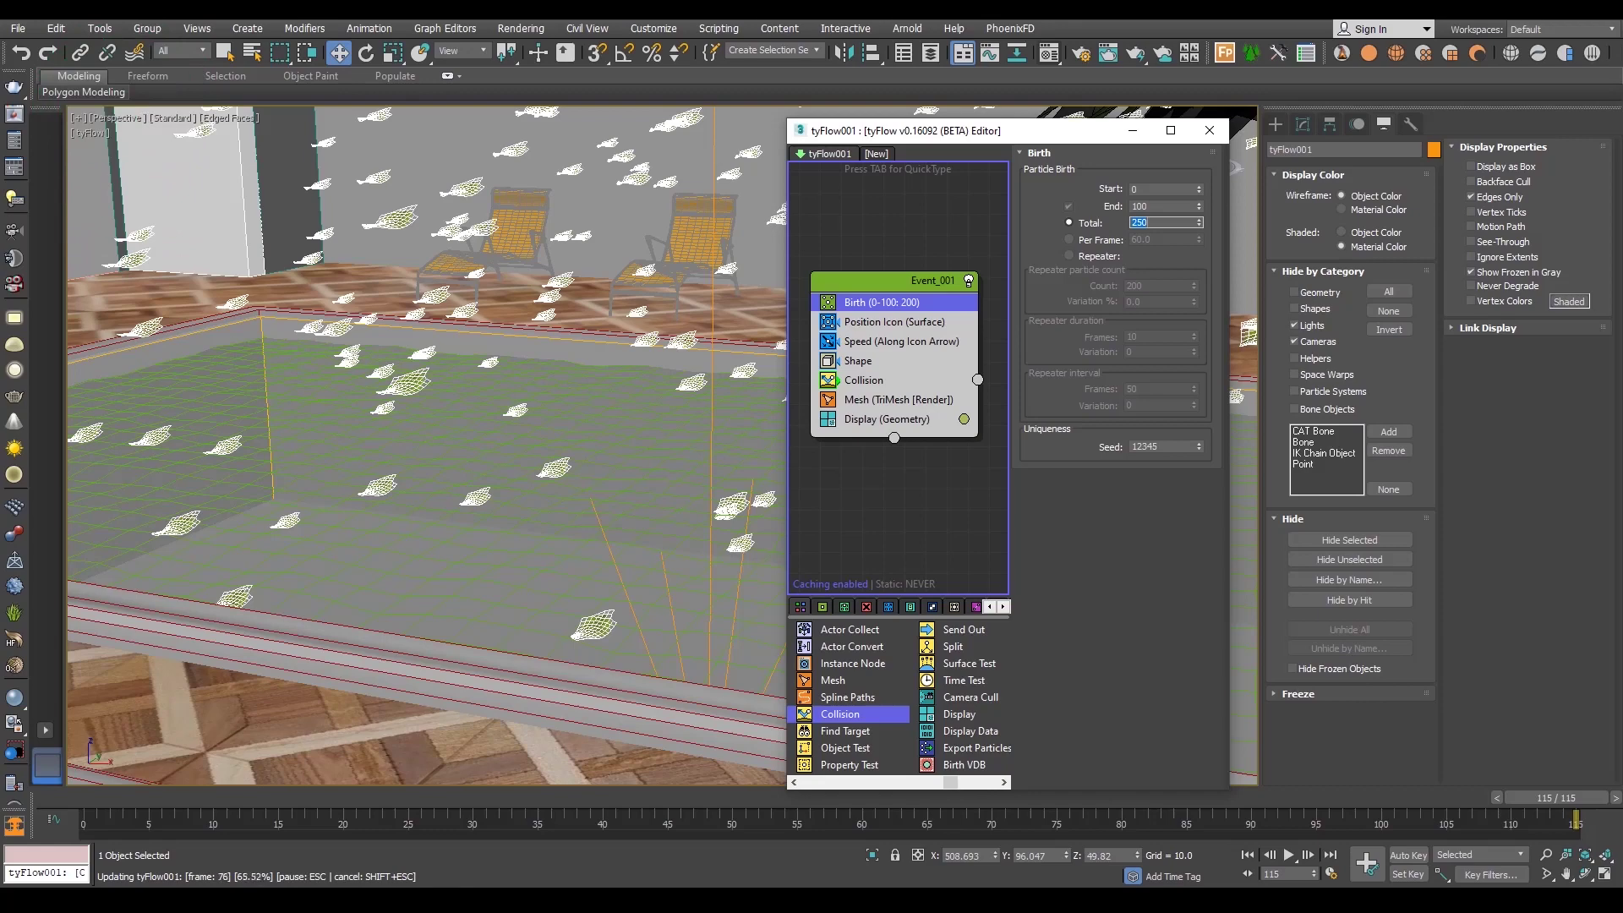
{"action": "key", "text": "Return"}
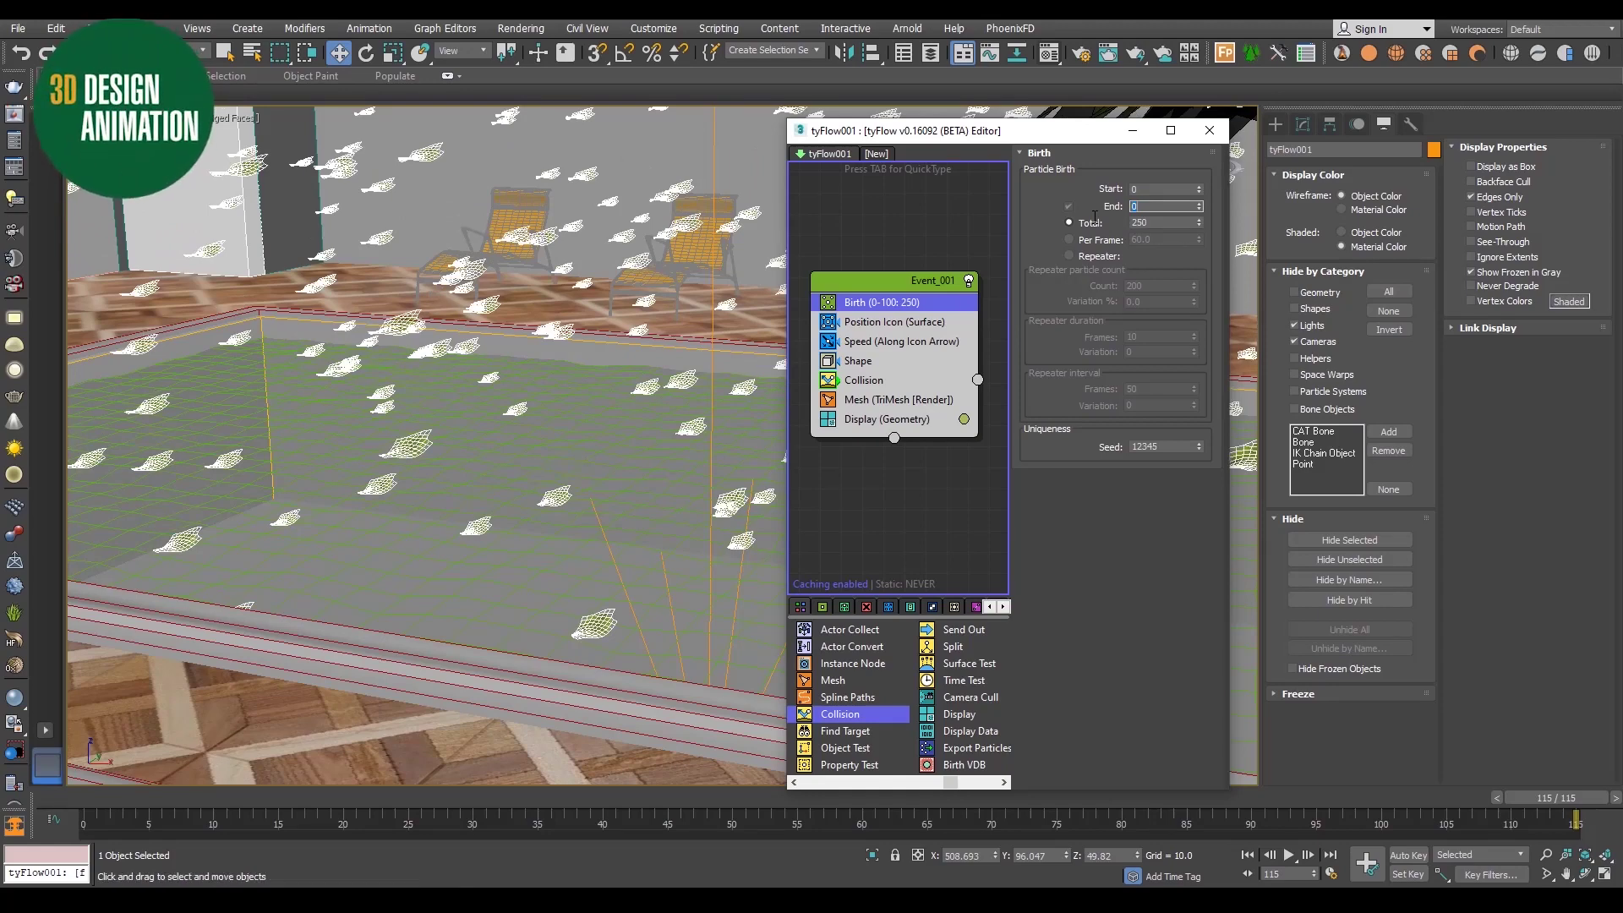
{"action": "key", "text": "Return"}
{"action": "left_click_drag", "start_coordinate": [1587, 820], "coordinate": [1523, 819]}
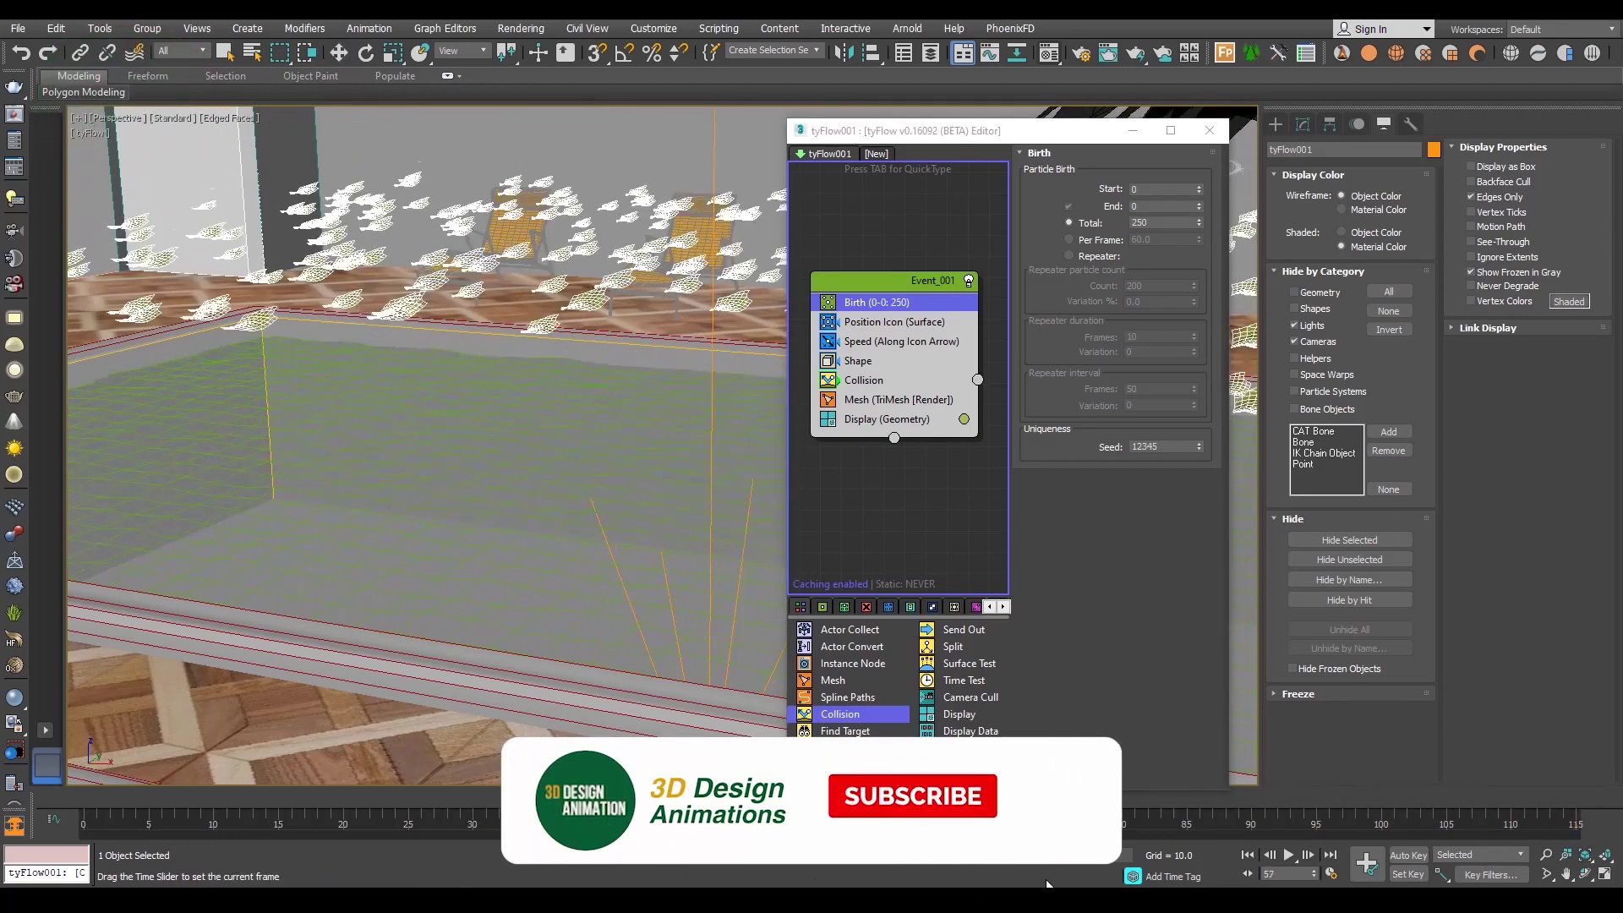
- Set the Collision operator's Bounce to 1%
{"action": "key", "text": "w"}
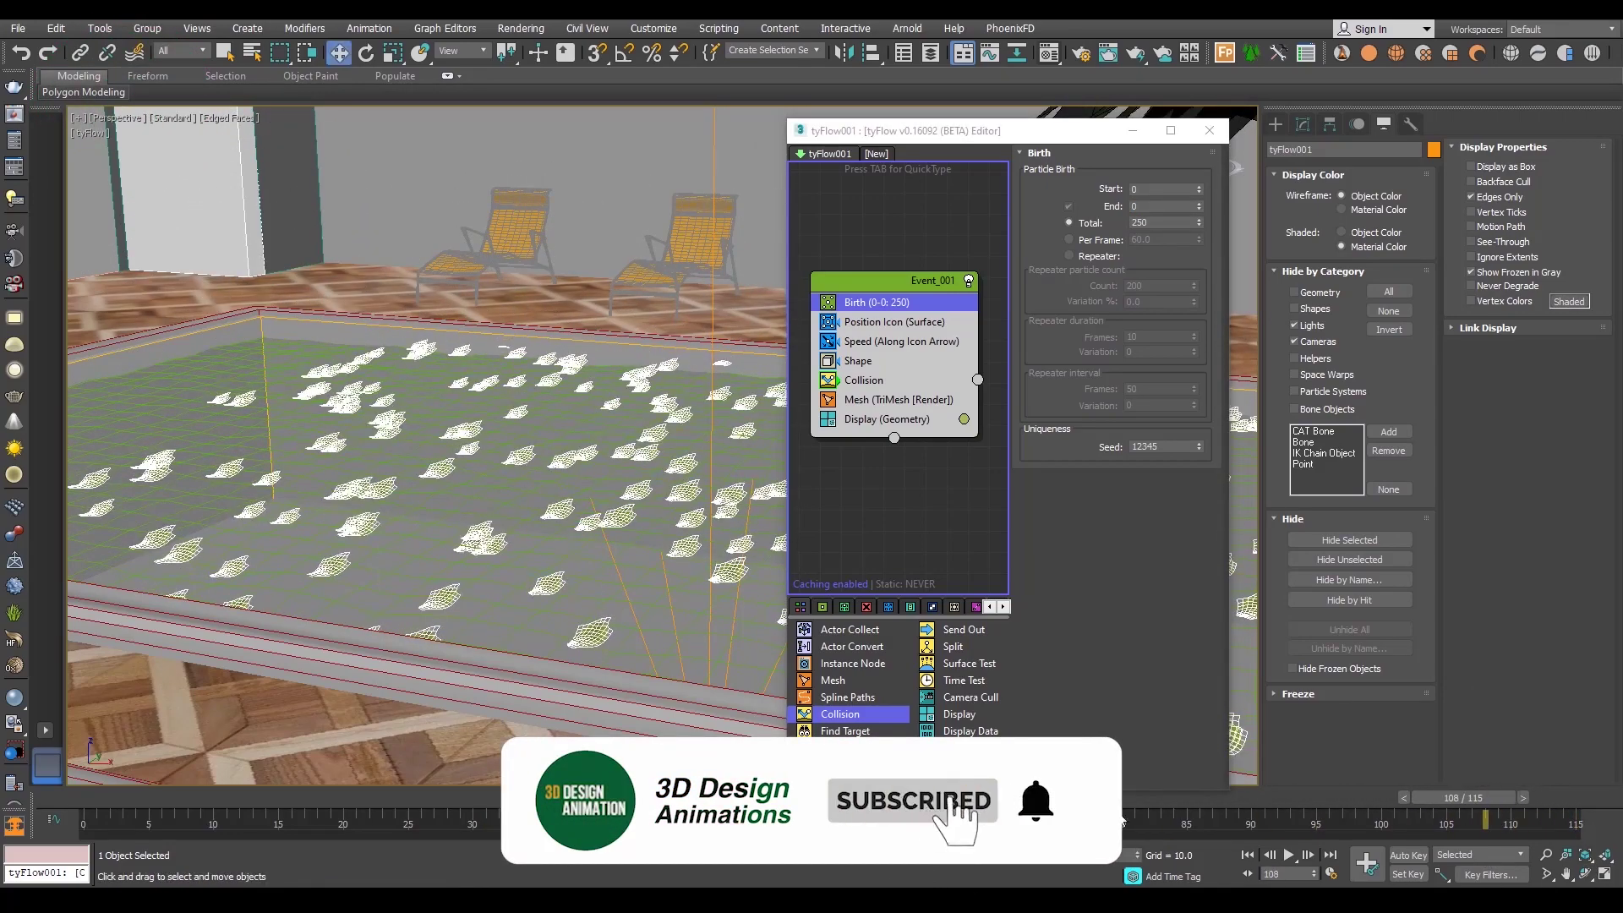
{"action": "left_click", "coordinate": [857, 382]}
{"action": "scroll", "coordinate": [1172, 561], "scroll_direction": "down", "scroll_amount": 5}
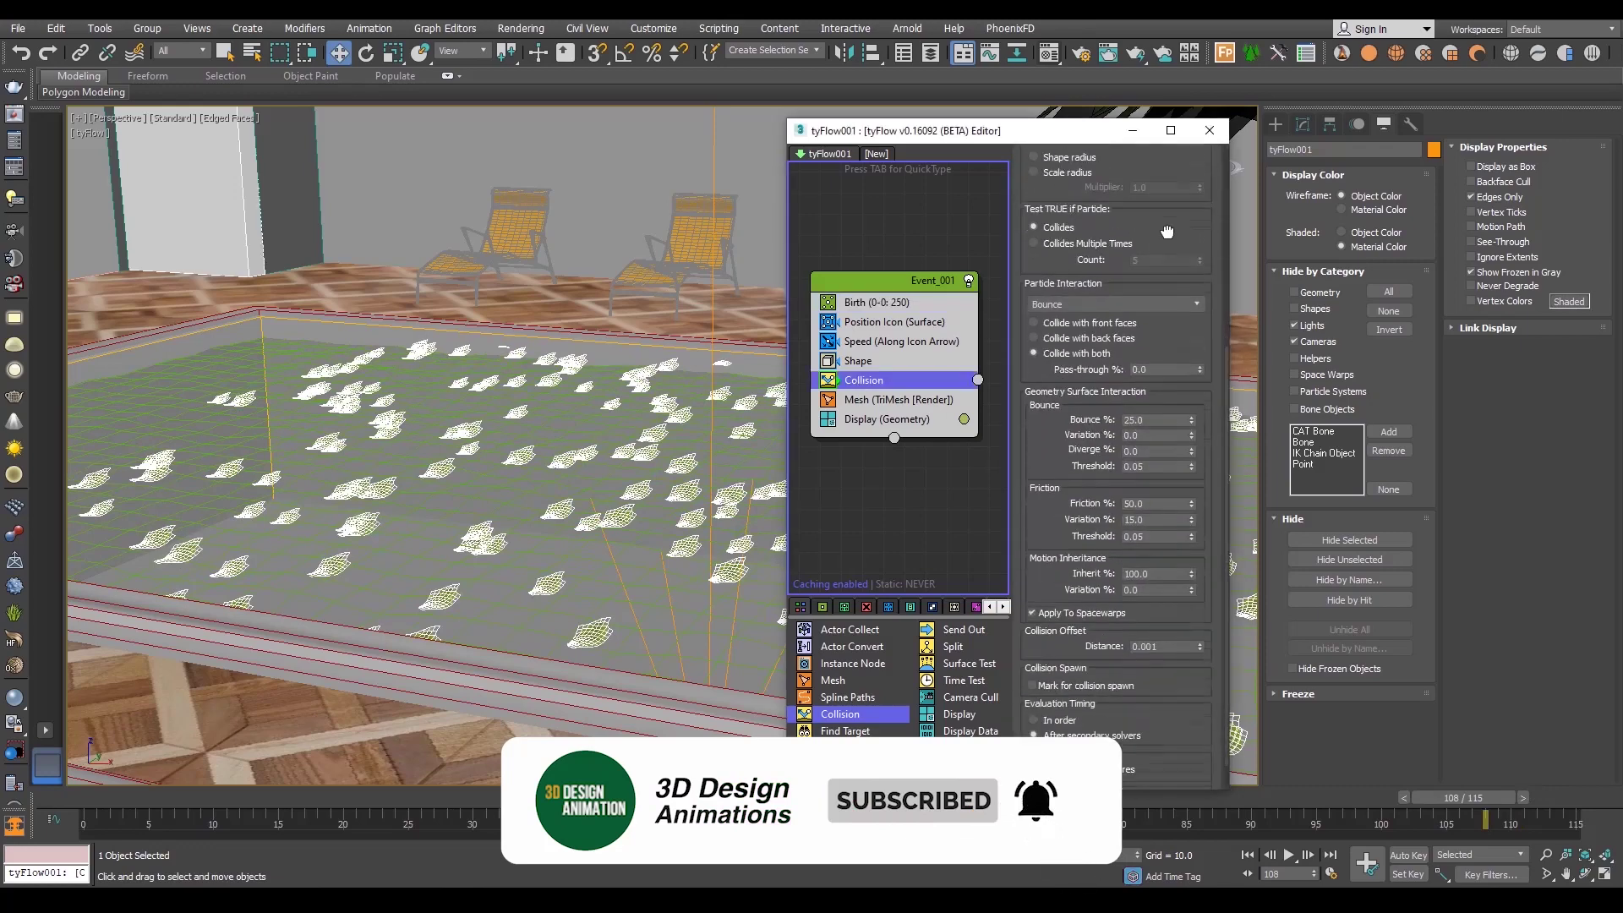
{"action": "scroll", "coordinate": [1099, 439], "scroll_direction": "down", "scroll_amount": 3}
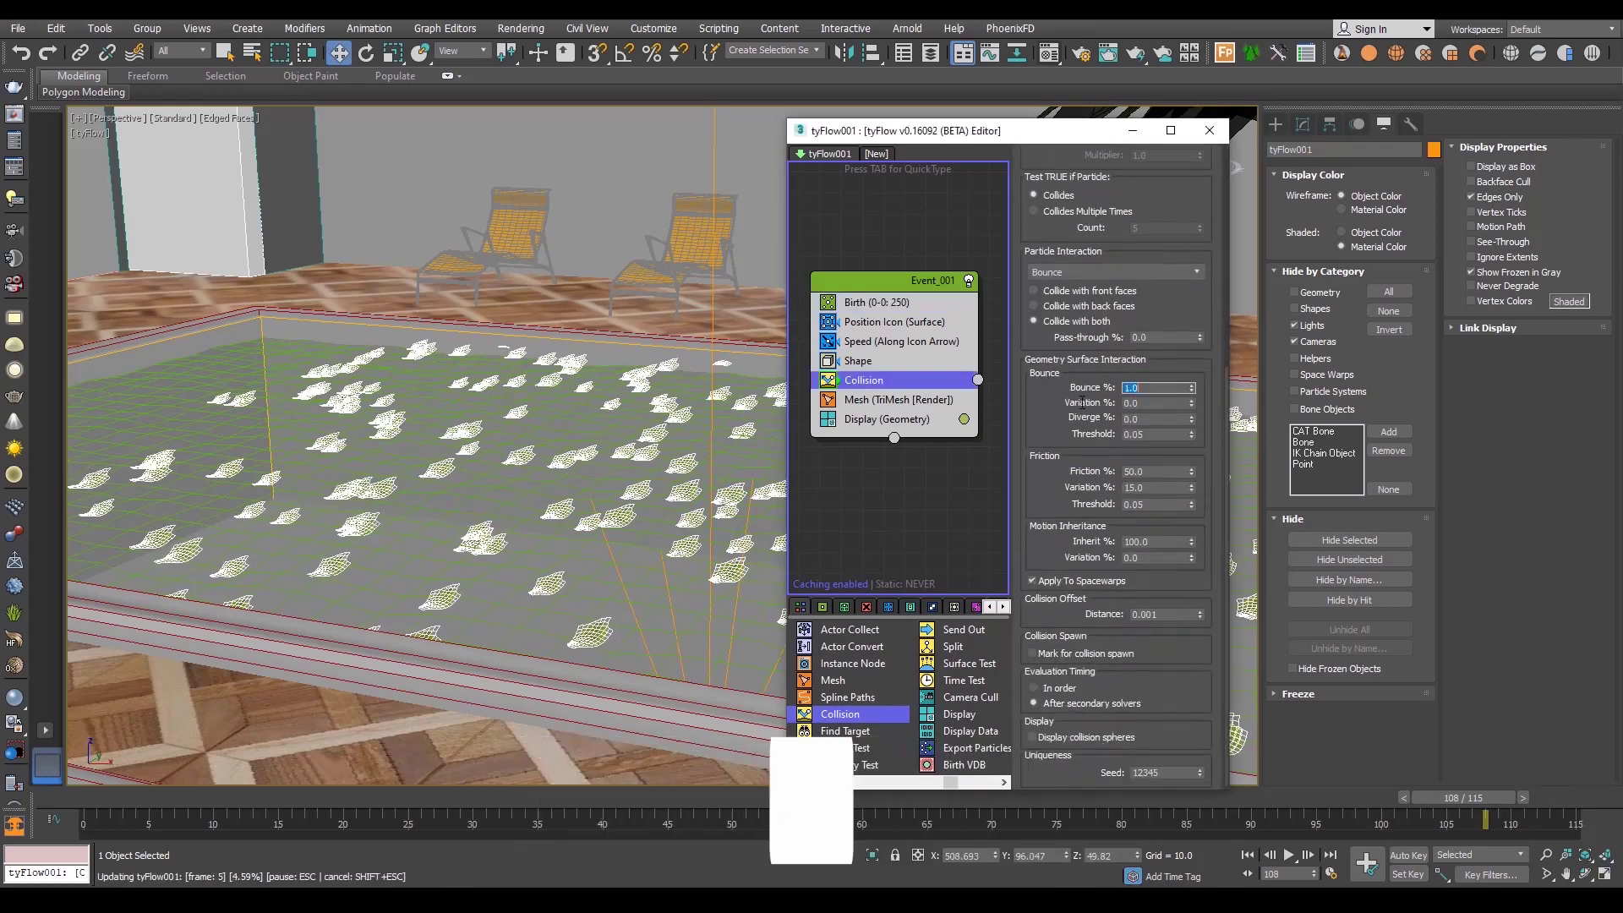
{"action": "type", "text": "1"}
{"action": "key", "text": "Return"}
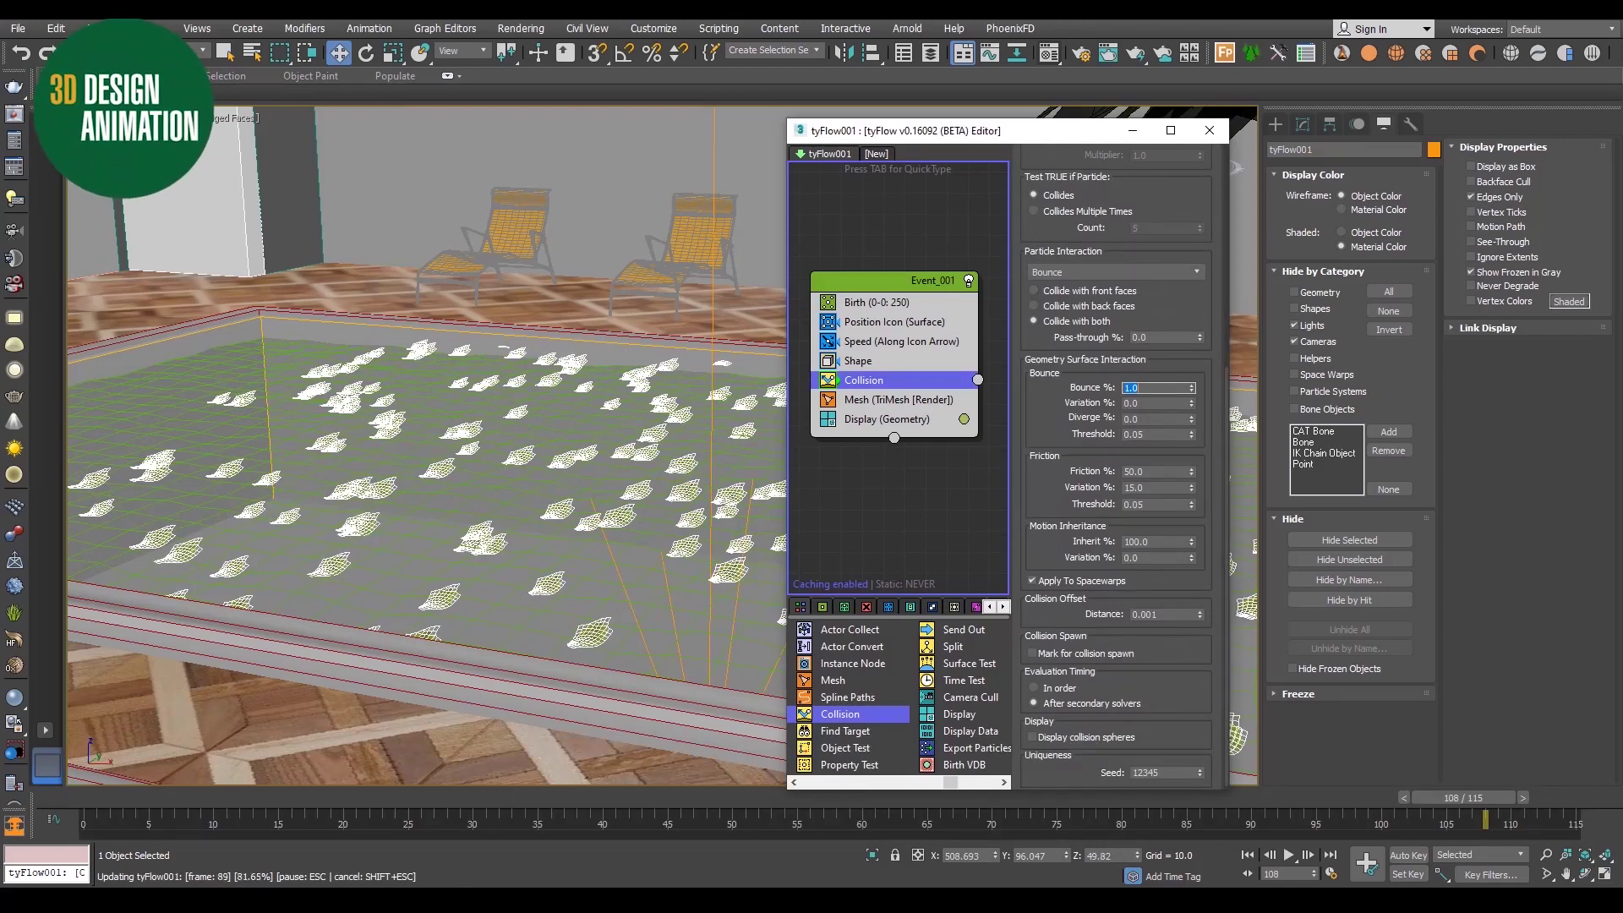
- Scrub back to frame 82 and inspect the settling leaves in the viewport
{"action": "mouse_move", "coordinate": [1466, 797]}
{"action": "left_mouse_down"}
{"action": "mouse_move", "coordinate": [1208, 841]}
{"action": "mouse_move", "coordinate": [1567, 832]}
{"action": "left_mouse_up"}
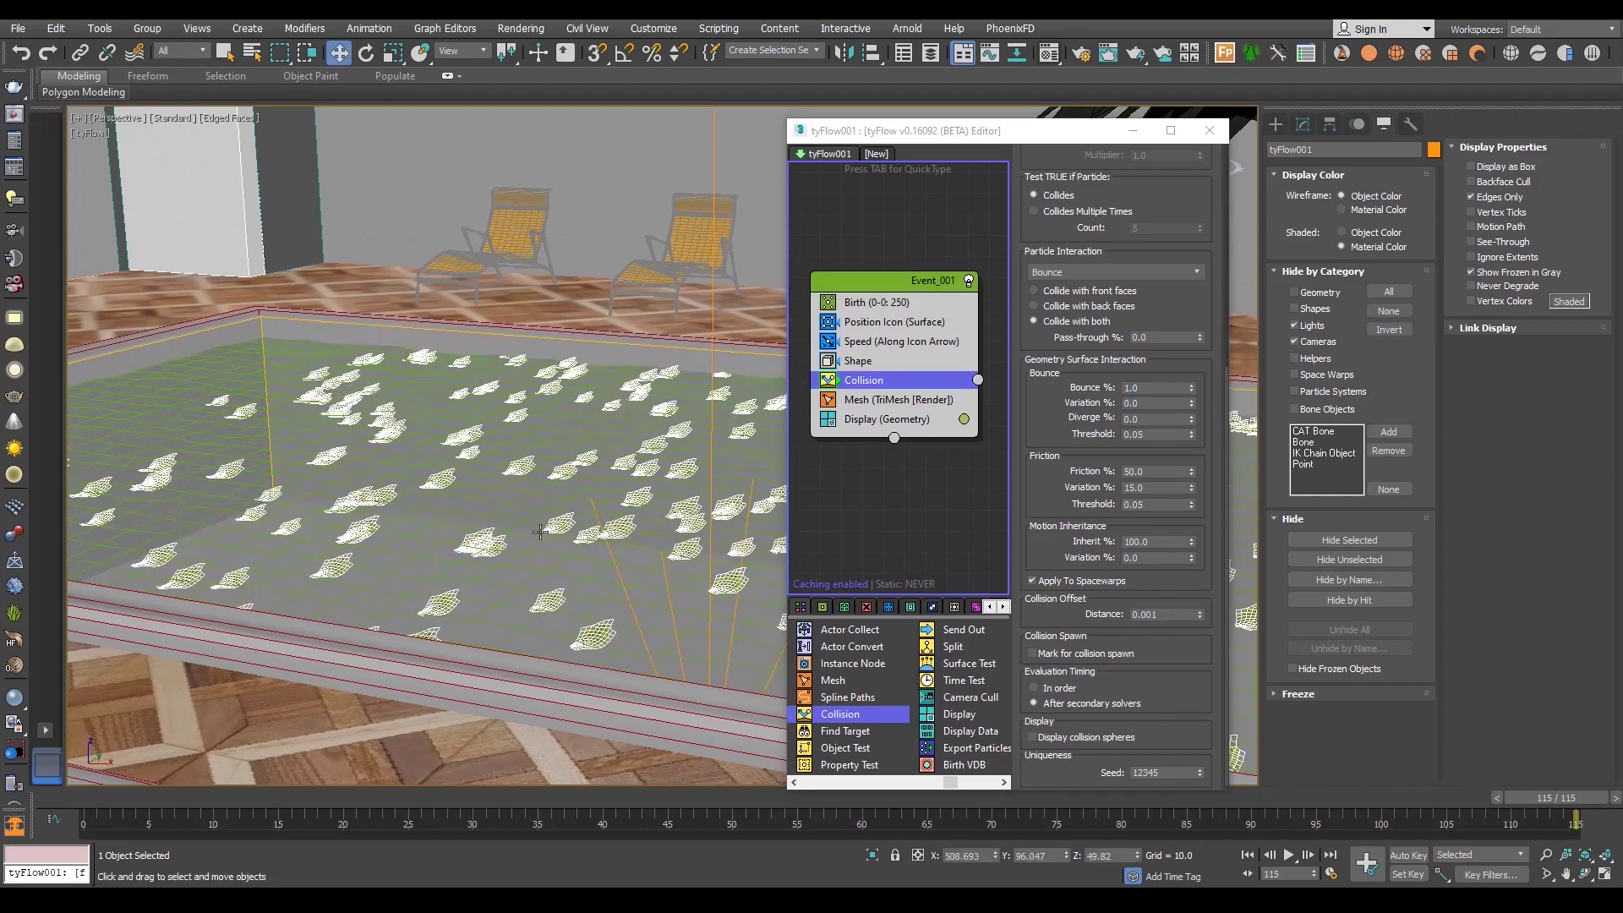
{"action": "scroll", "coordinate": [507, 516], "scroll_direction": "up", "scroll_amount": 3}
{"action": "scroll", "coordinate": [473, 524], "scroll_direction": "up", "scroll_amount": 3}
{"action": "key", "text": "F4"}
{"action": "scroll", "coordinate": [462, 530], "scroll_direction": "up", "scroll_amount": 3}
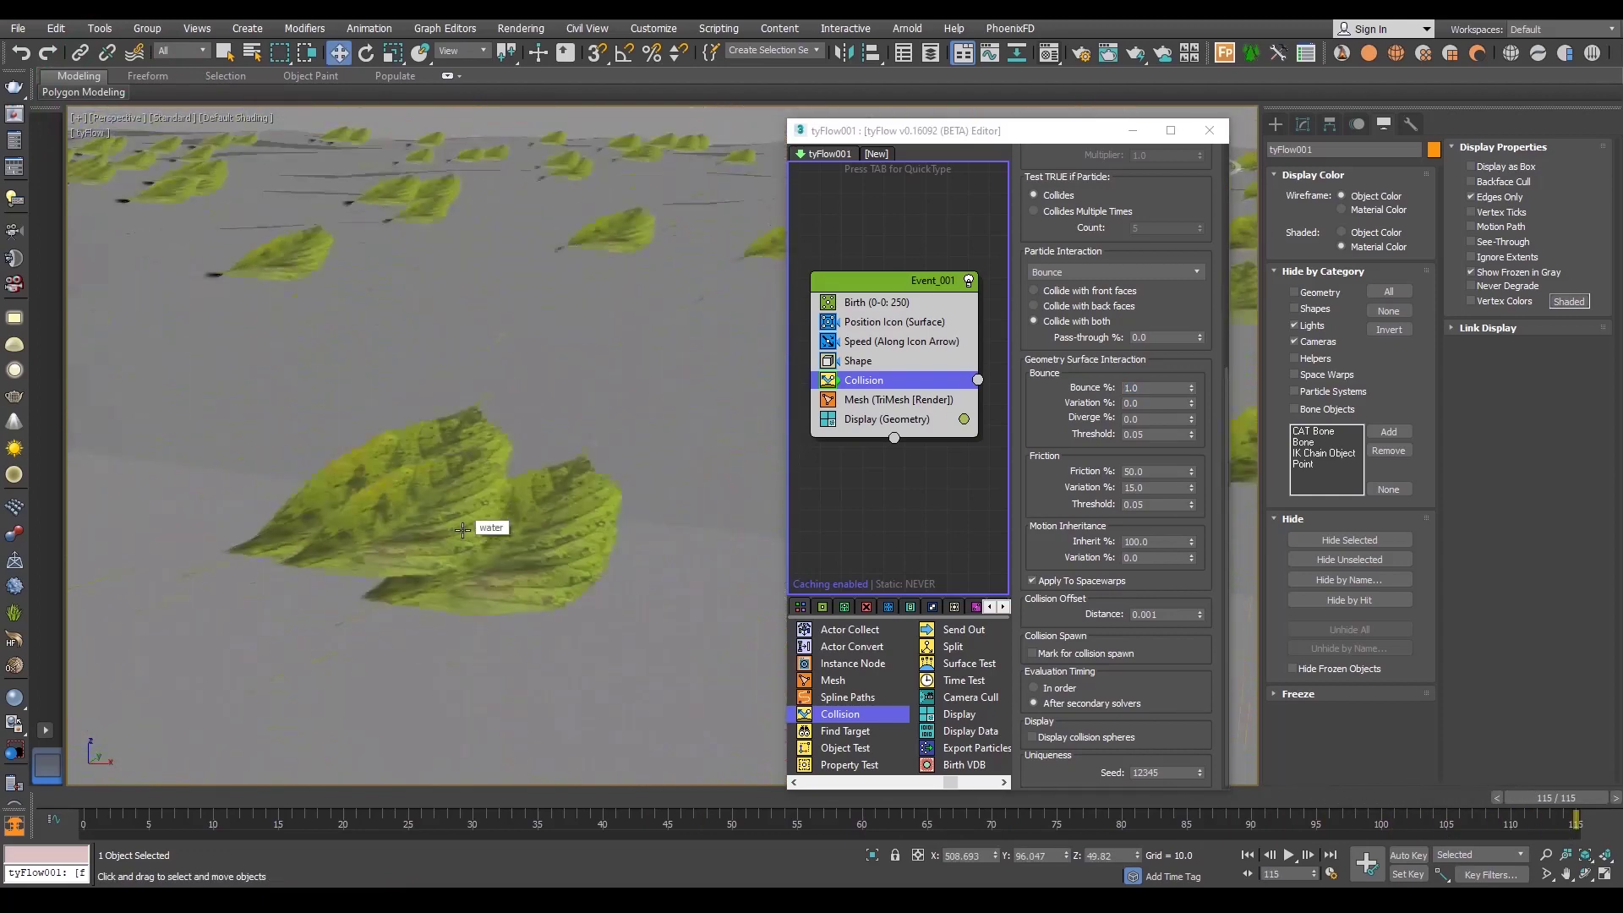
{"action": "scroll", "coordinate": [462, 530], "scroll_direction": "down", "scroll_amount": 5}
{"action": "scroll", "coordinate": [462, 529], "scroll_direction": "down", "scroll_amount": 3}
{"action": "scroll", "coordinate": [460, 528], "scroll_direction": "up", "scroll_amount": 5}
{"action": "scroll", "coordinate": [404, 535], "scroll_direction": "up", "scroll_amount": 3}
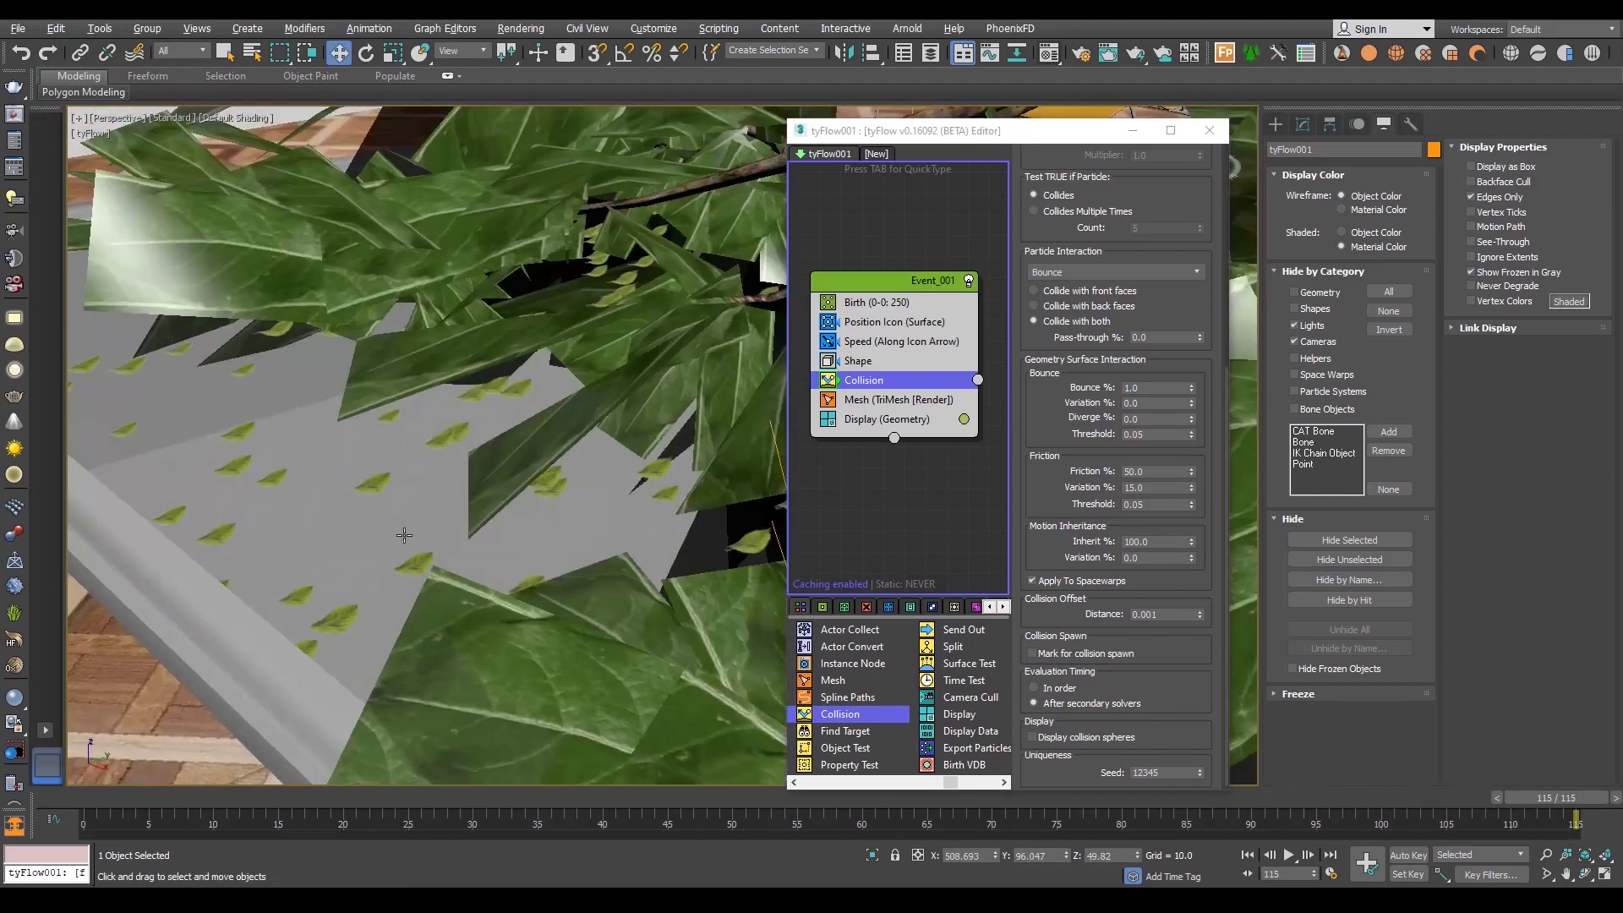
{"action": "scroll", "coordinate": [404, 535], "scroll_direction": "up", "scroll_amount": 5}
{"action": "scroll", "coordinate": [435, 518], "scroll_direction": "up", "scroll_amount": 3}
{"action": "mouse_move", "coordinate": [435, 518]}
{"action": "middle_mouse_down"}
{"action": "mouse_move", "coordinate": [584, 427]}
{"action": "mouse_move", "coordinate": [473, 388]}
{"action": "mouse_move", "coordinate": [557, 482]}
{"action": "middle_mouse_up"}
{"action": "key", "text": "F4"}
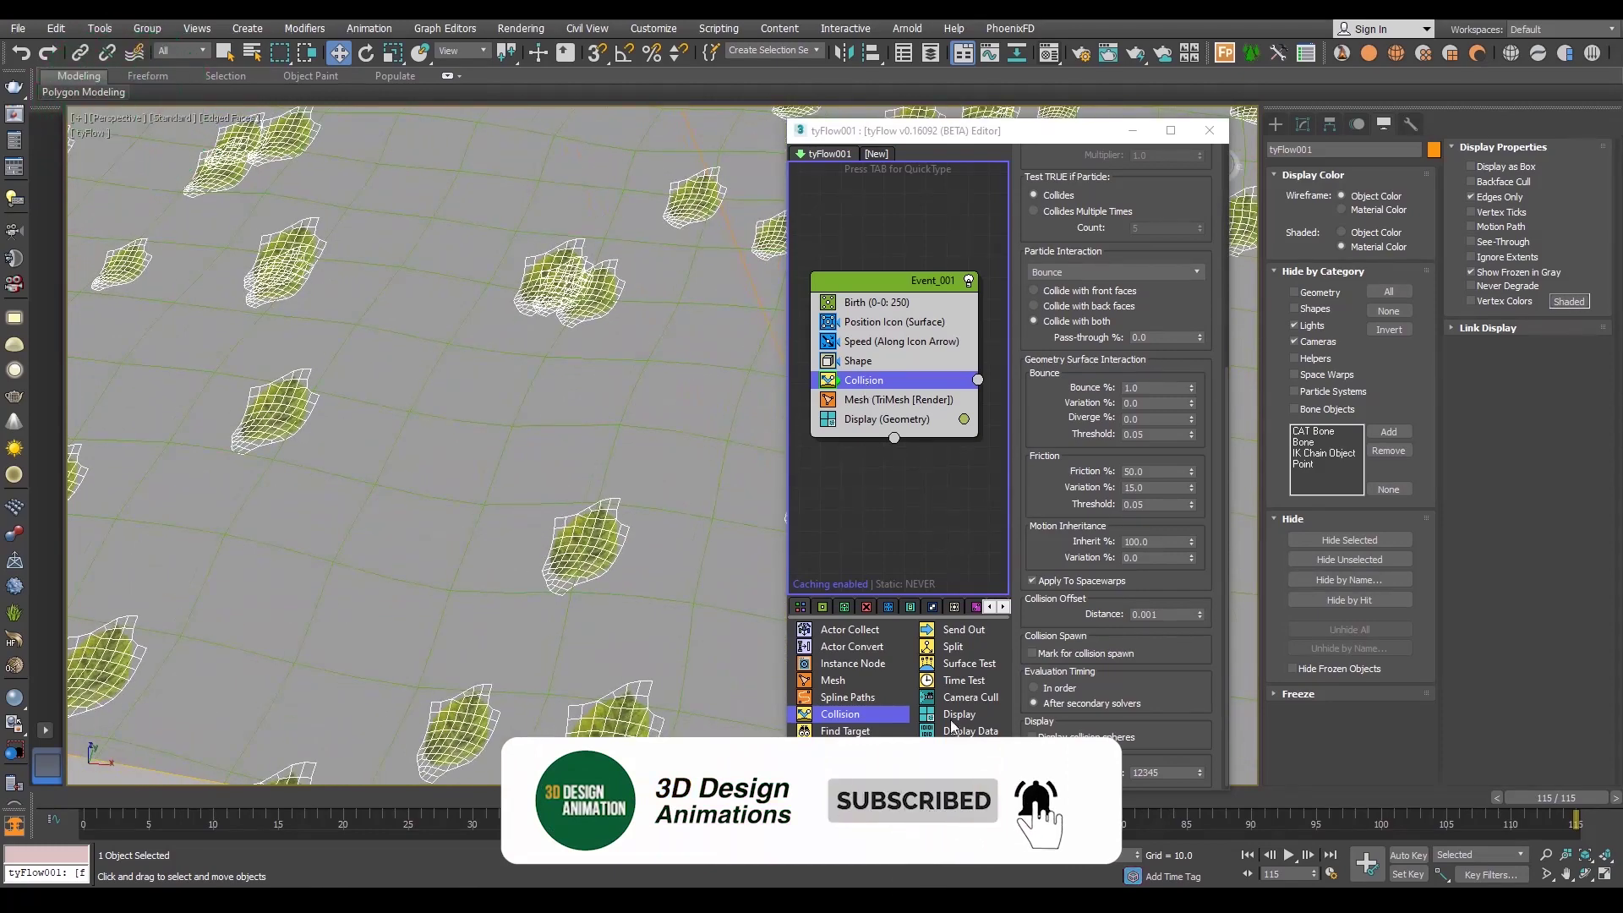
- Insert a Material ID operator into Event_001 right after Collision
{"action": "scroll", "coordinate": [854, 676], "scroll_direction": "down", "scroll_amount": 3}
{"action": "scroll", "coordinate": [854, 677], "scroll_direction": "down", "scroll_amount": 3}
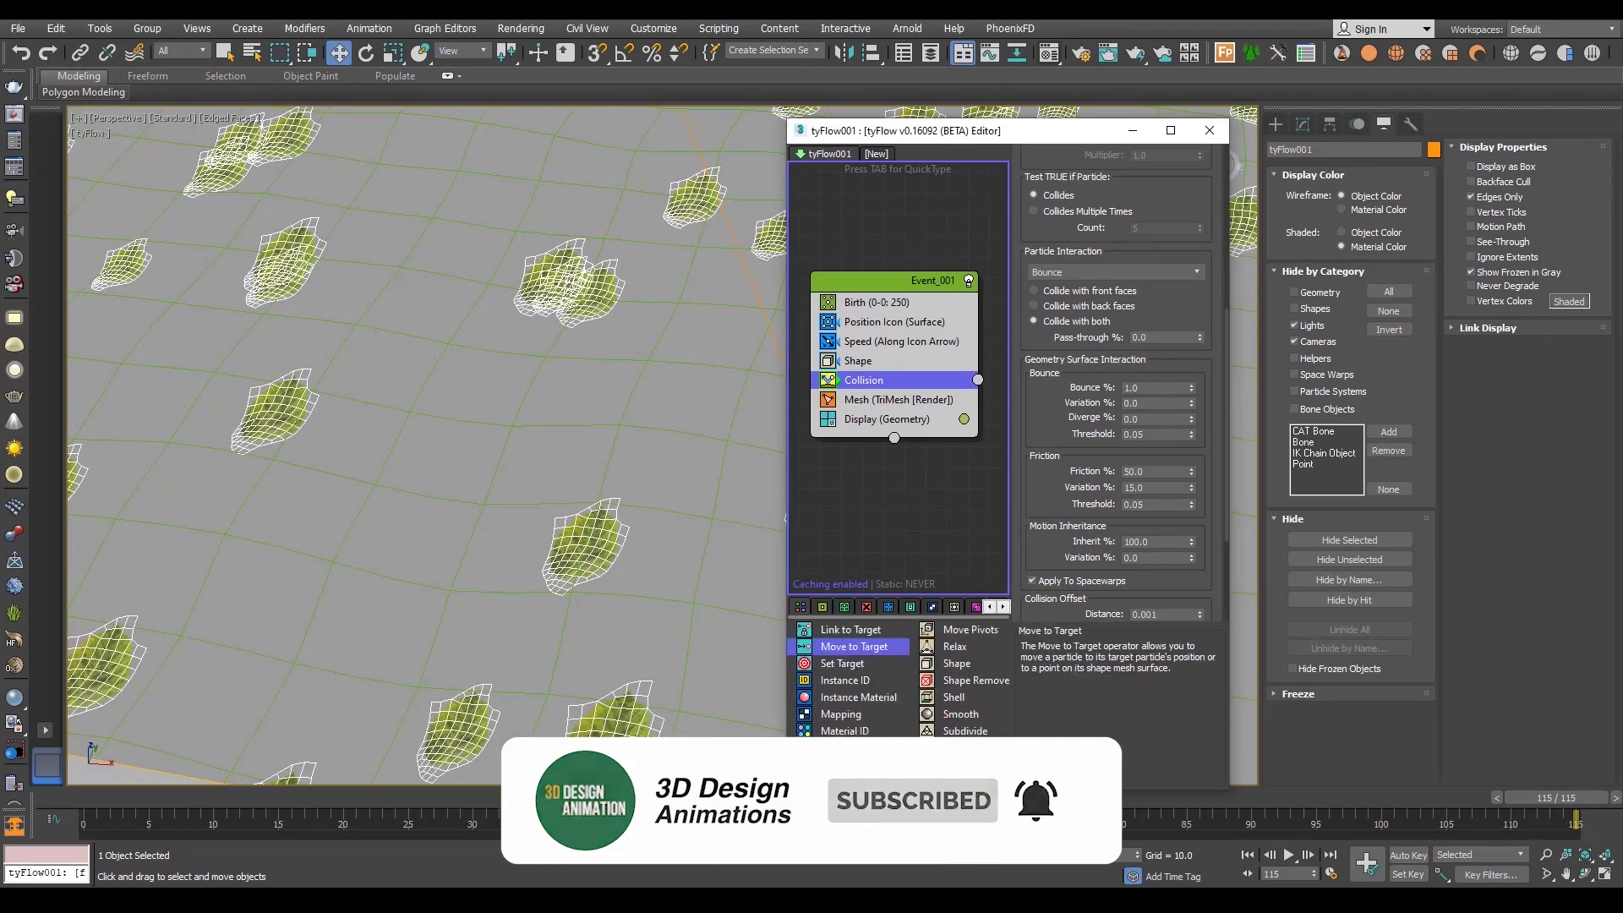
{"action": "left_click_drag", "start_coordinate": [844, 731], "coordinate": [870, 489]}
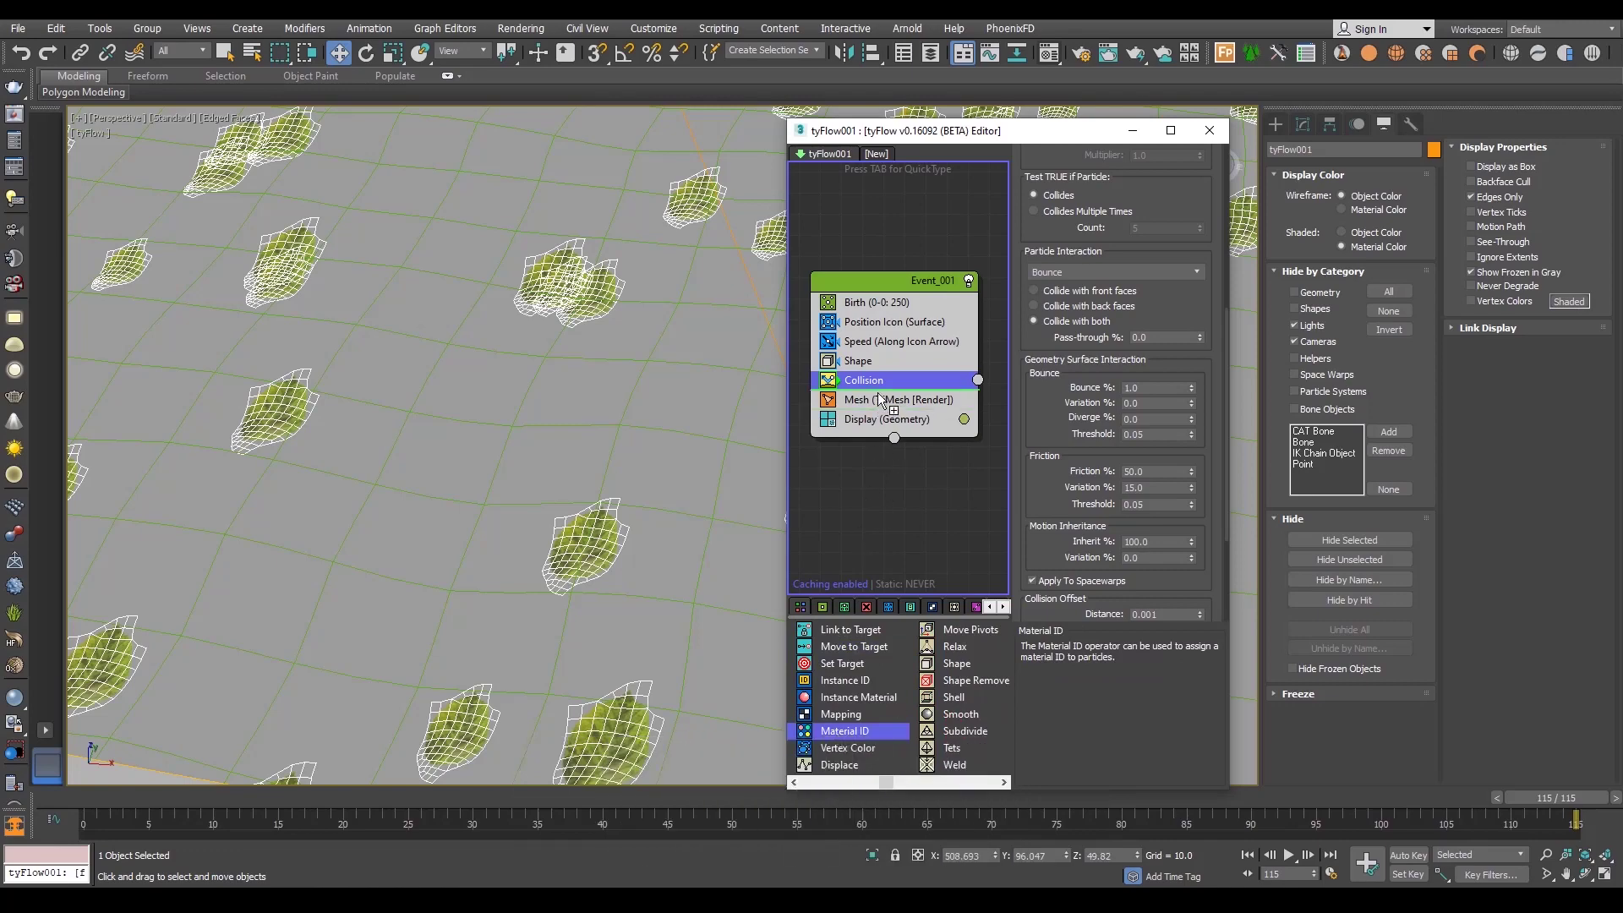
{"action": "left_click_drag", "start_coordinate": [878, 392], "coordinate": [878, 393]}
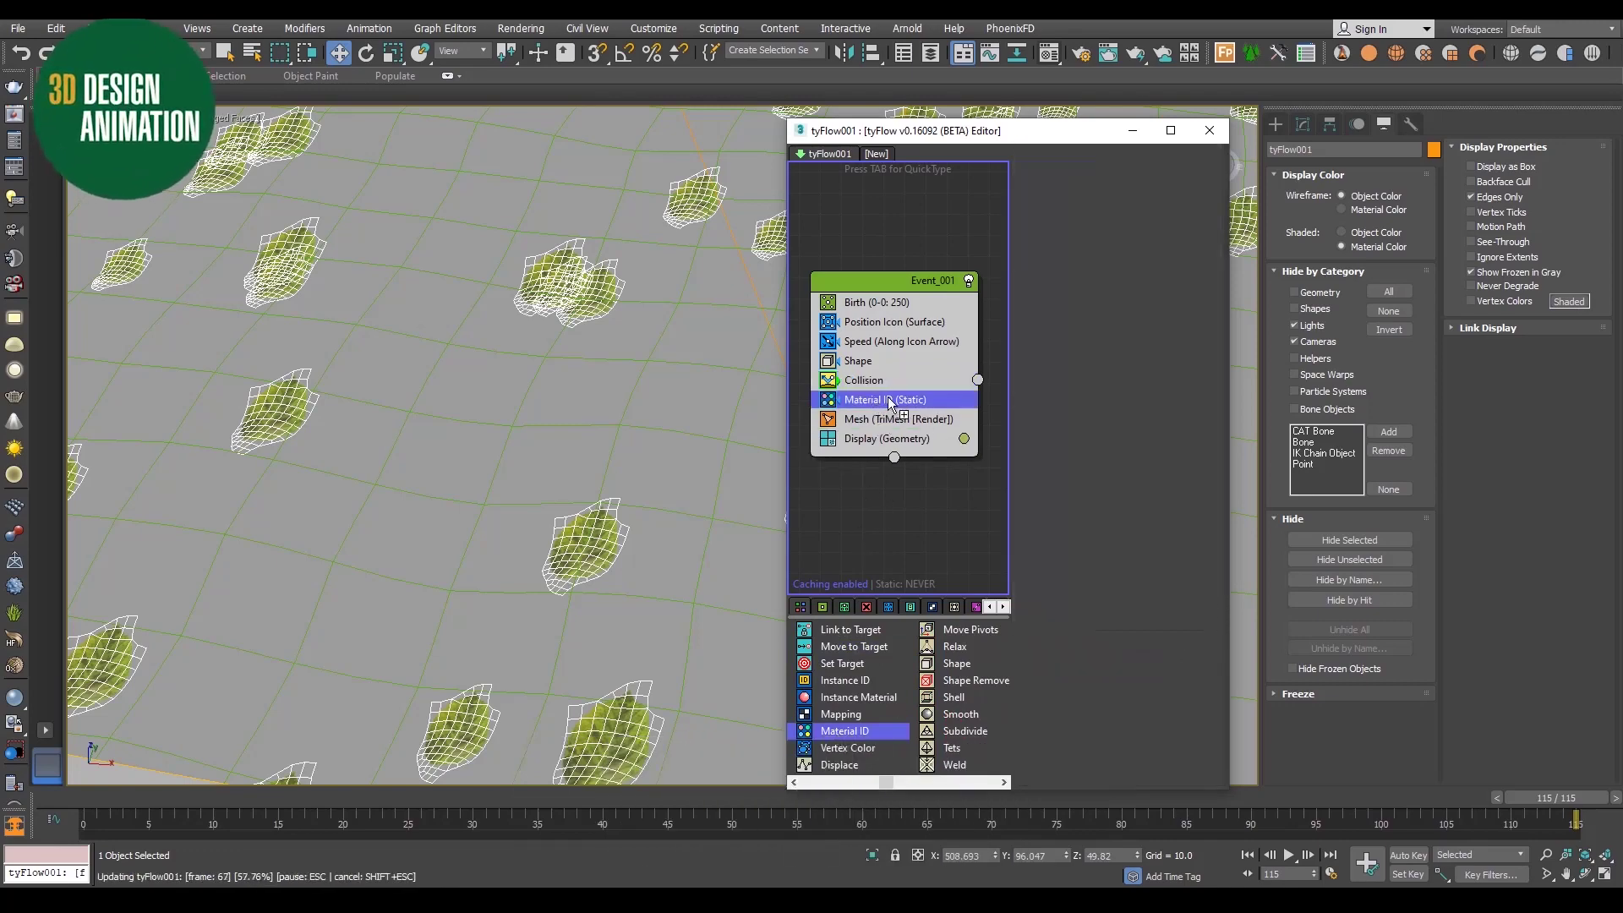
- Switch Material ID from Static to Random (IDs 1–5) and inspect the recoloured leaves
{"action": "left_click", "coordinate": [891, 403]}
{"action": "left_click", "coordinate": [1075, 231]}
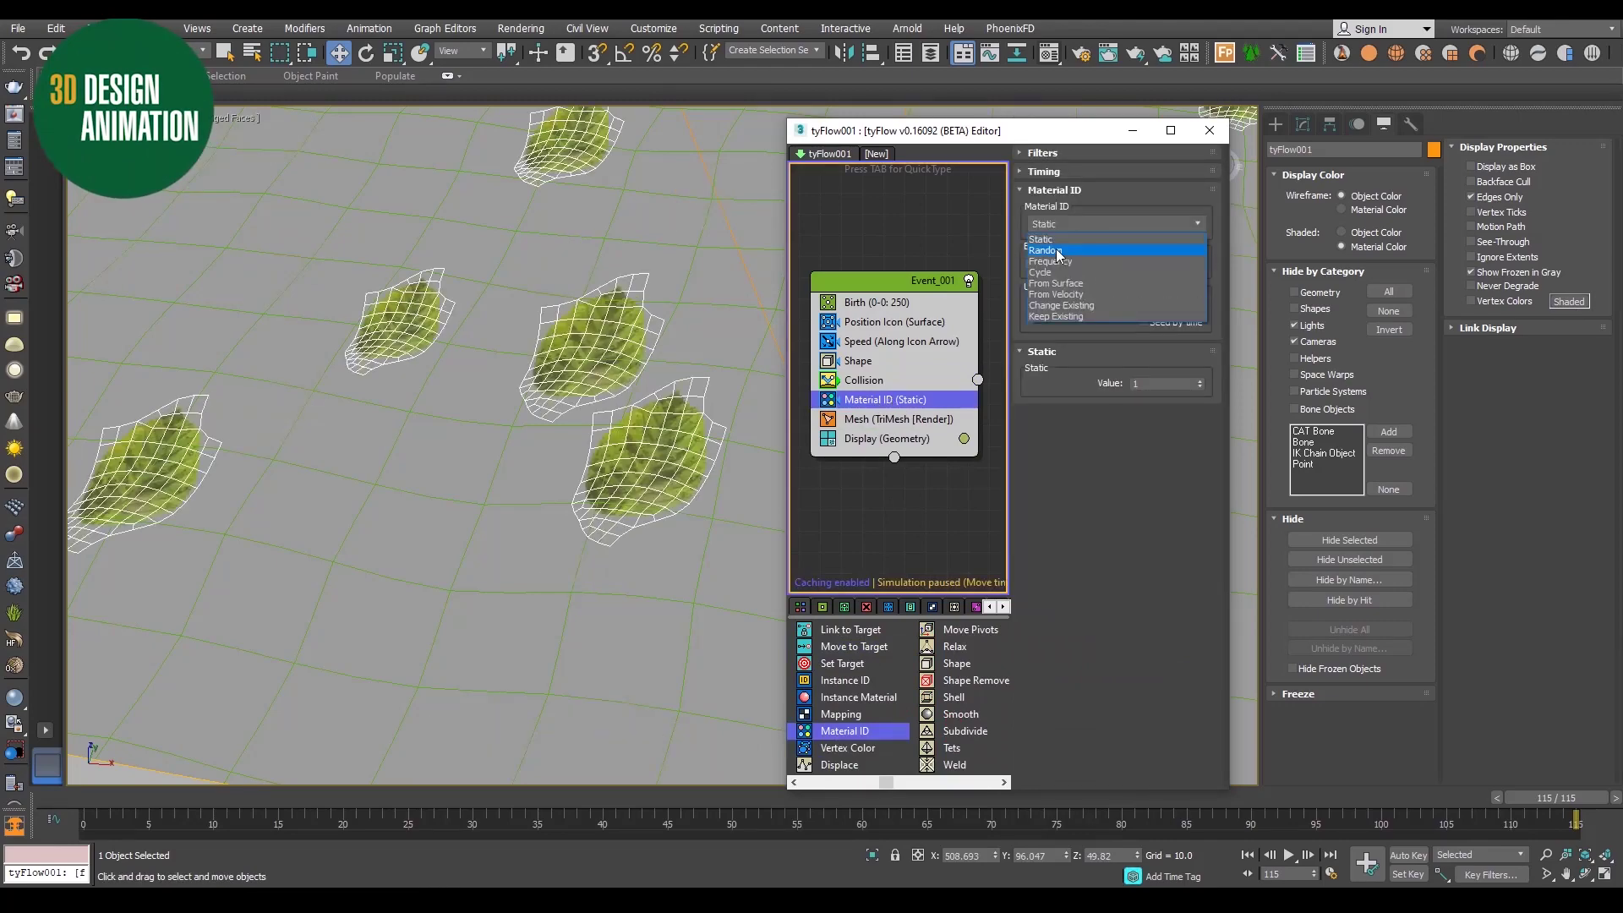
{"action": "left_click", "coordinate": [1048, 250]}
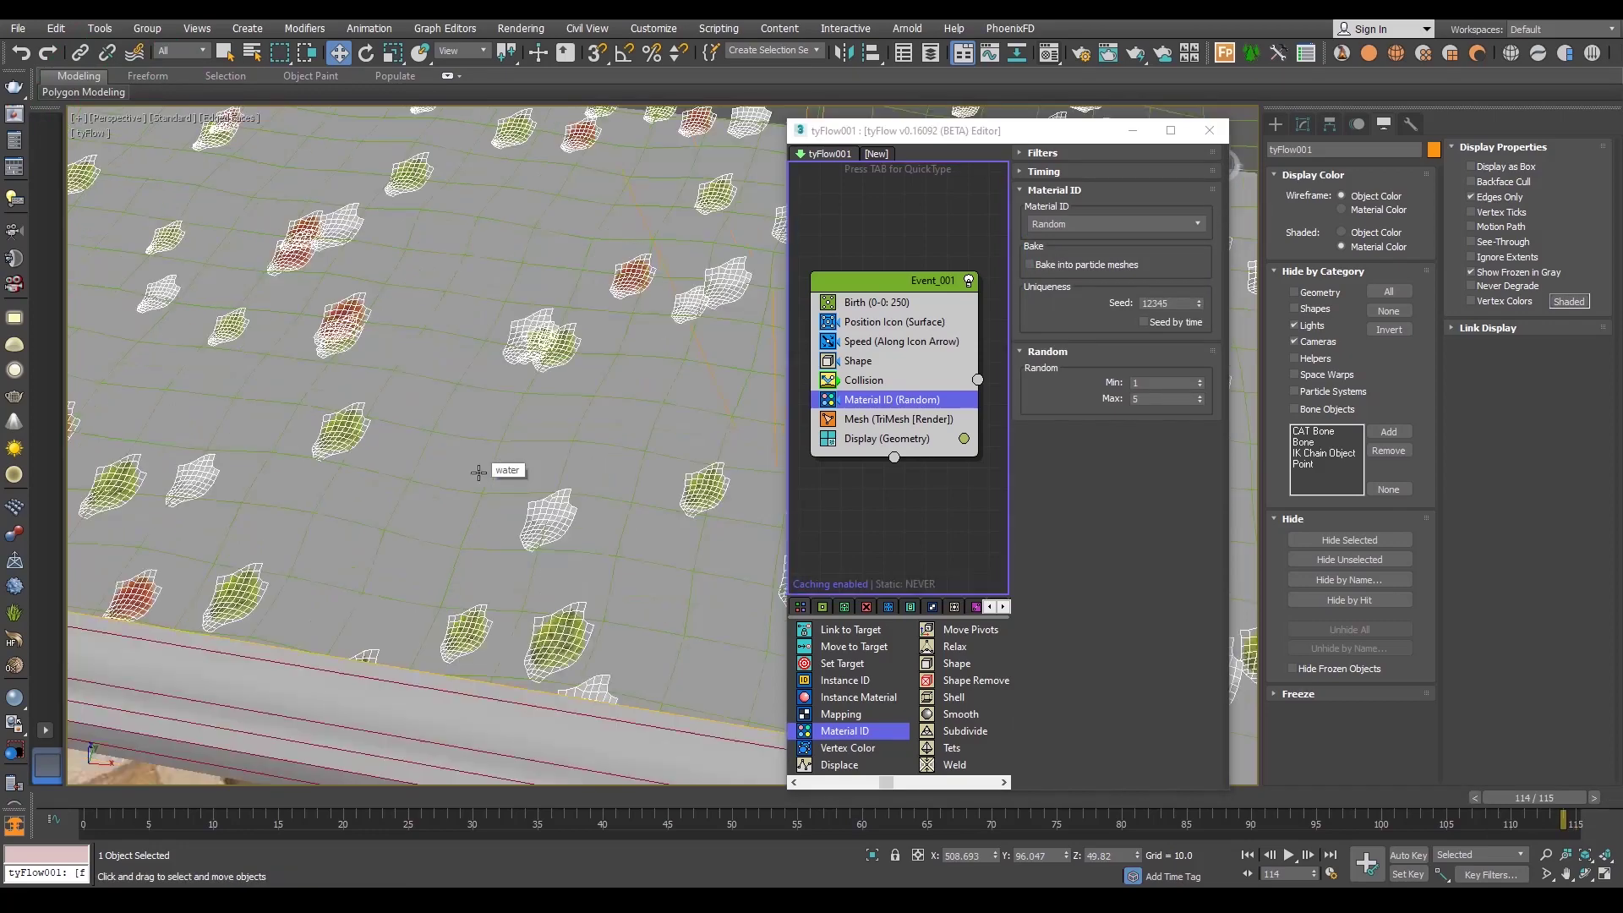
{"action": "middle_click_drag", "start_coordinate": [479, 480], "coordinate": [367, 517]}
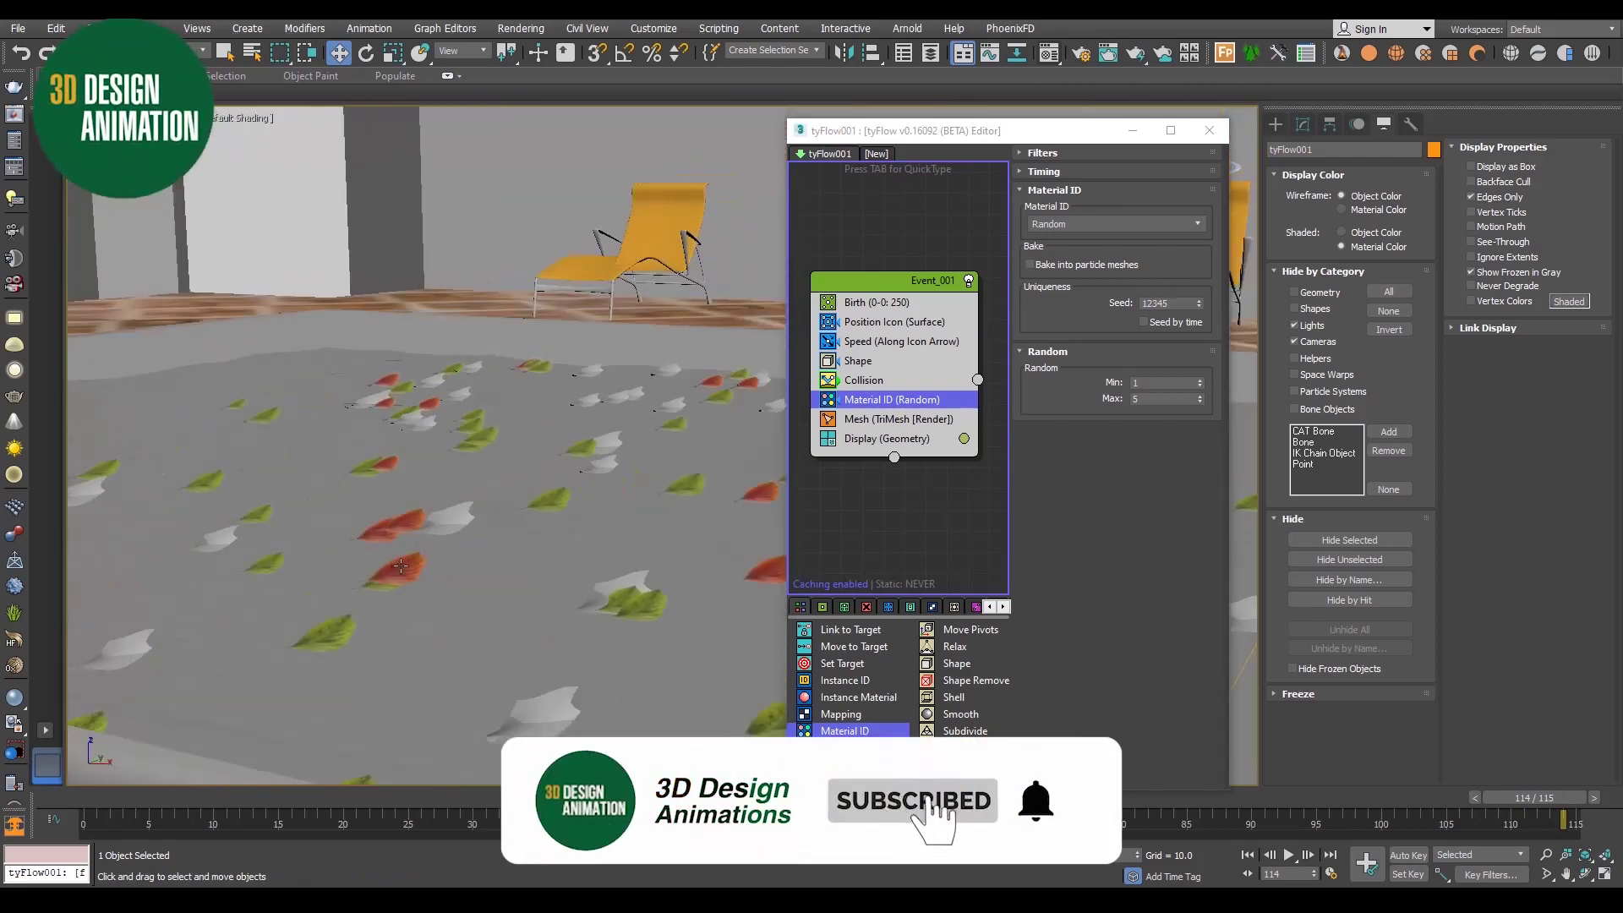
{"action": "scroll", "coordinate": [487, 617], "scroll_direction": "up", "scroll_amount": 3}
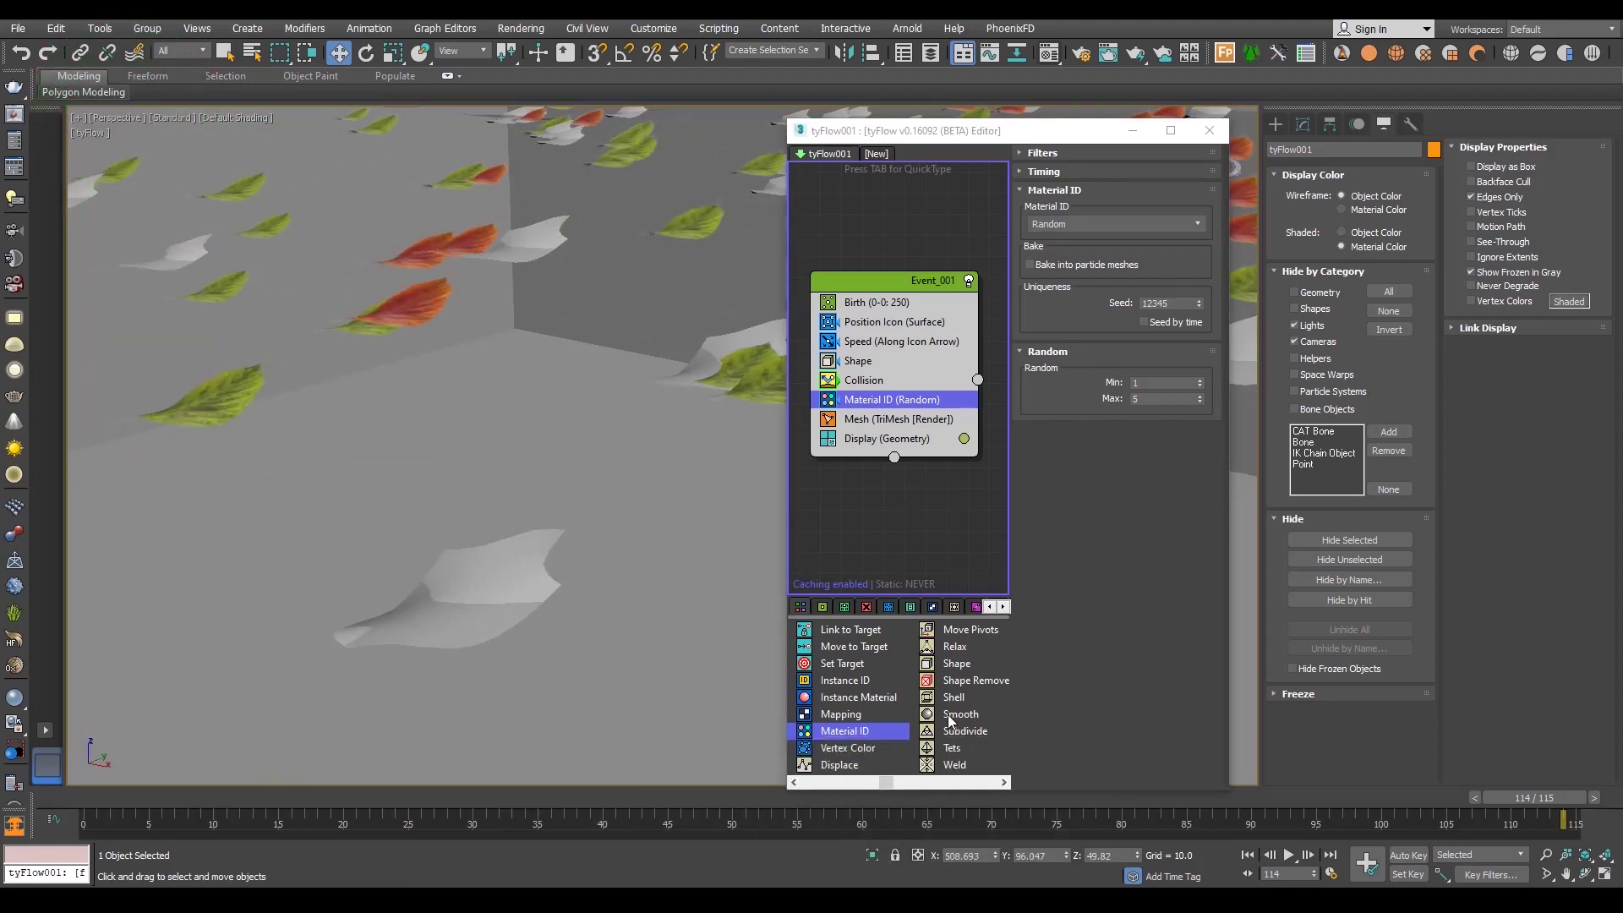
{"action": "scroll", "coordinate": [949, 719], "scroll_direction": "up", "scroll_amount": 3}
- Add a Rotation (Random 3D) operator after Collision with X, Y and Z set to 10
{"action": "left_click_drag", "start_coordinate": [840, 680], "coordinate": [947, 713]}
{"action": "left_click", "coordinate": [835, 698]}
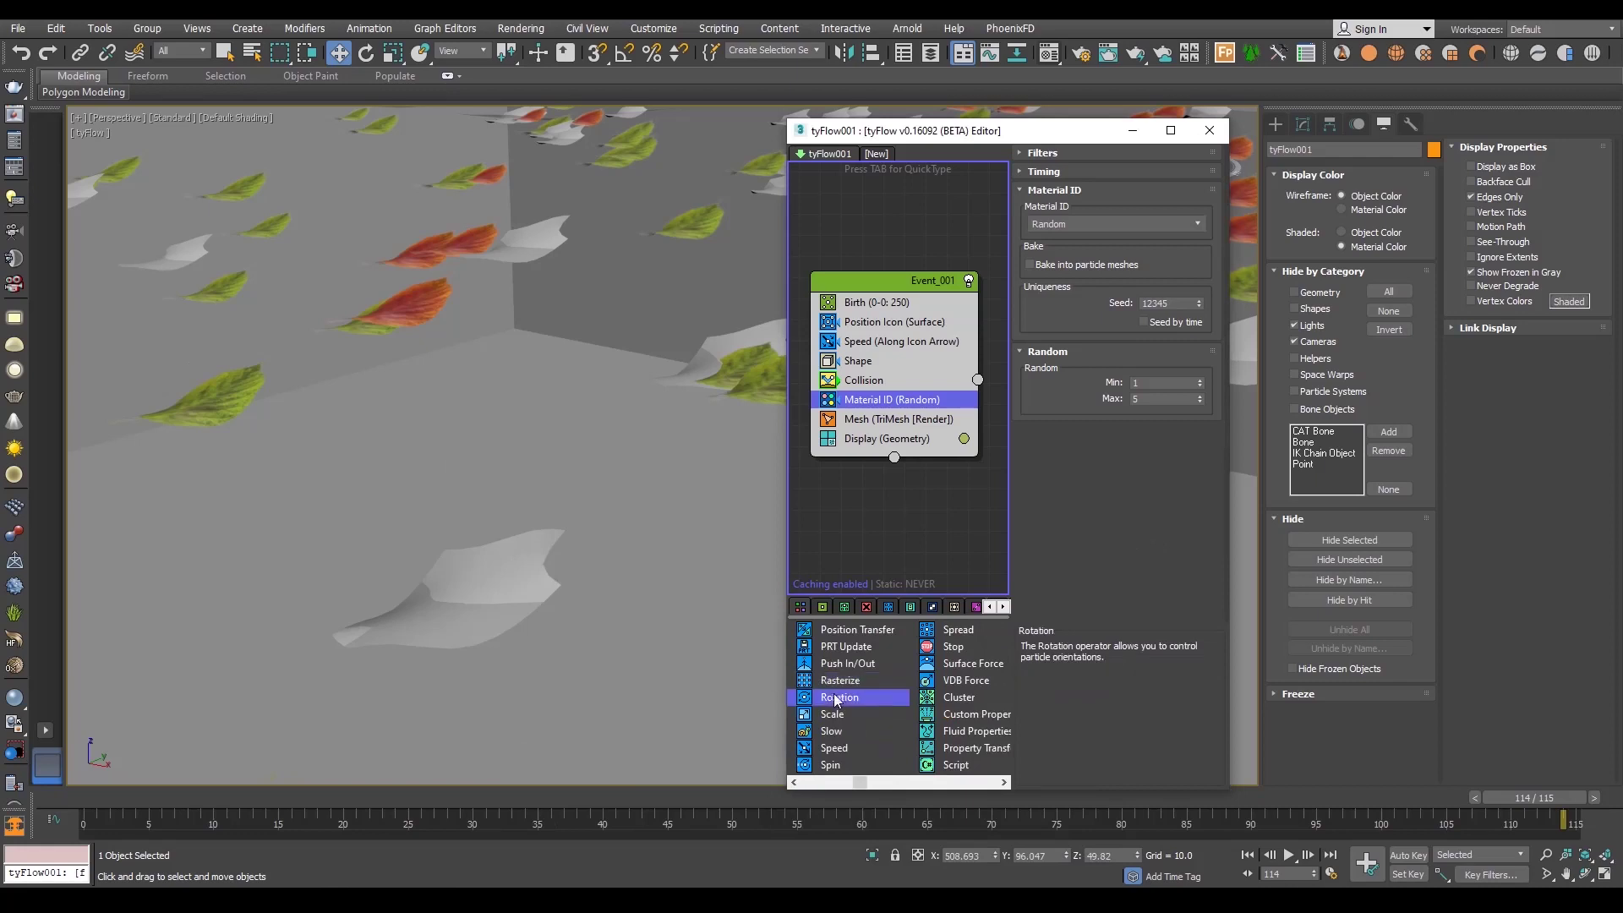
{"action": "left_click_drag", "start_coordinate": [885, 420], "coordinate": [887, 383]}
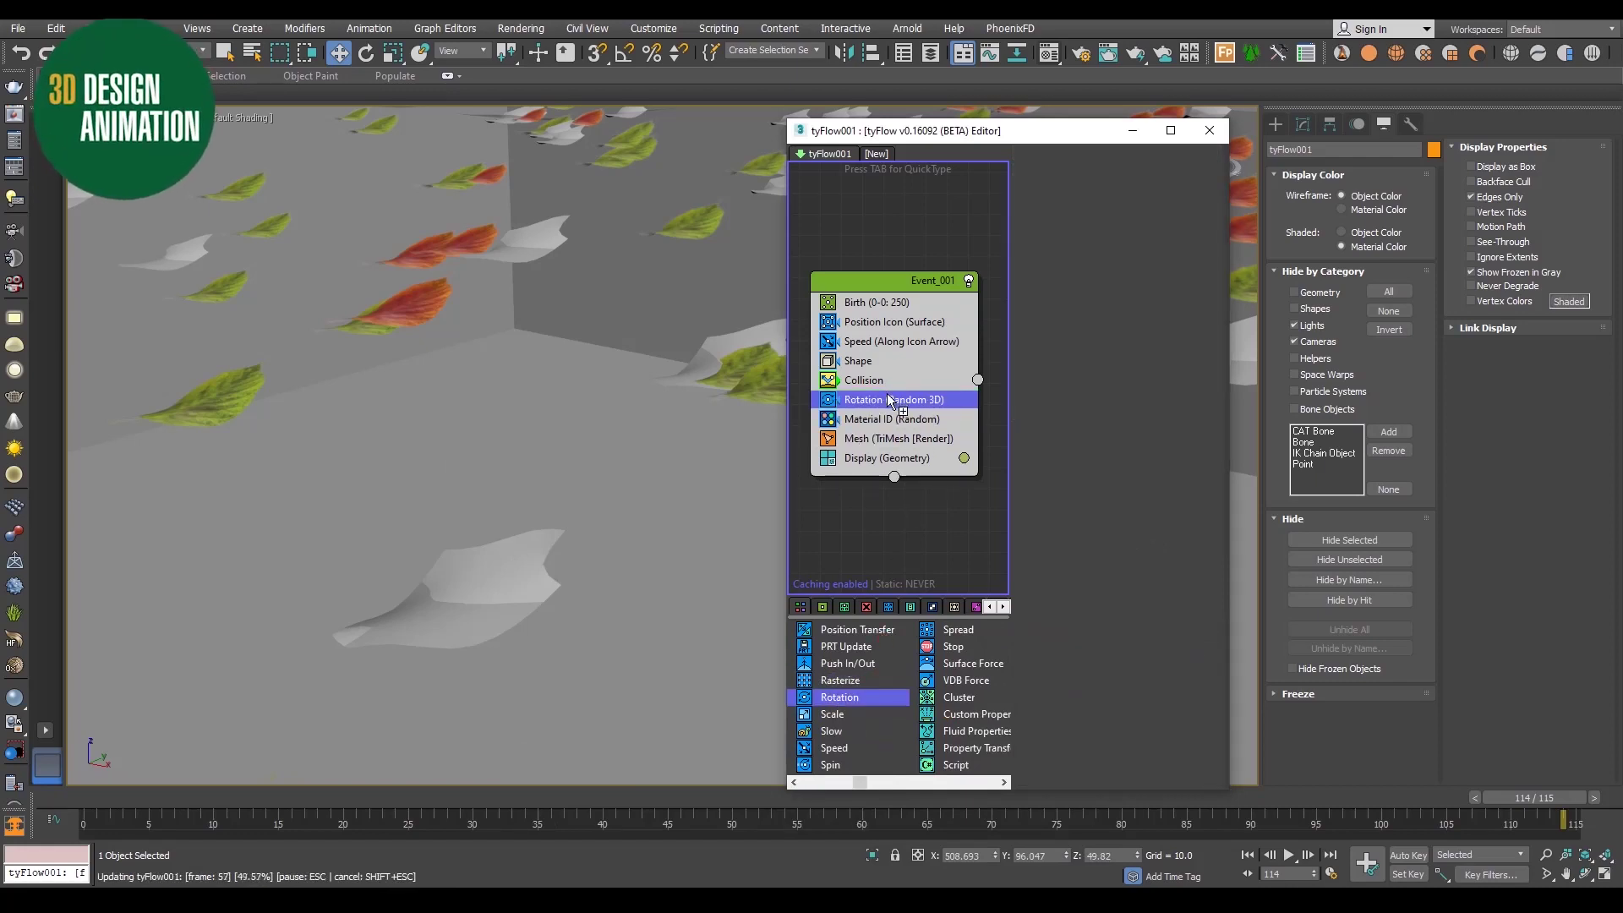
{"action": "left_click_drag", "start_coordinate": [889, 400], "coordinate": [889, 406]}
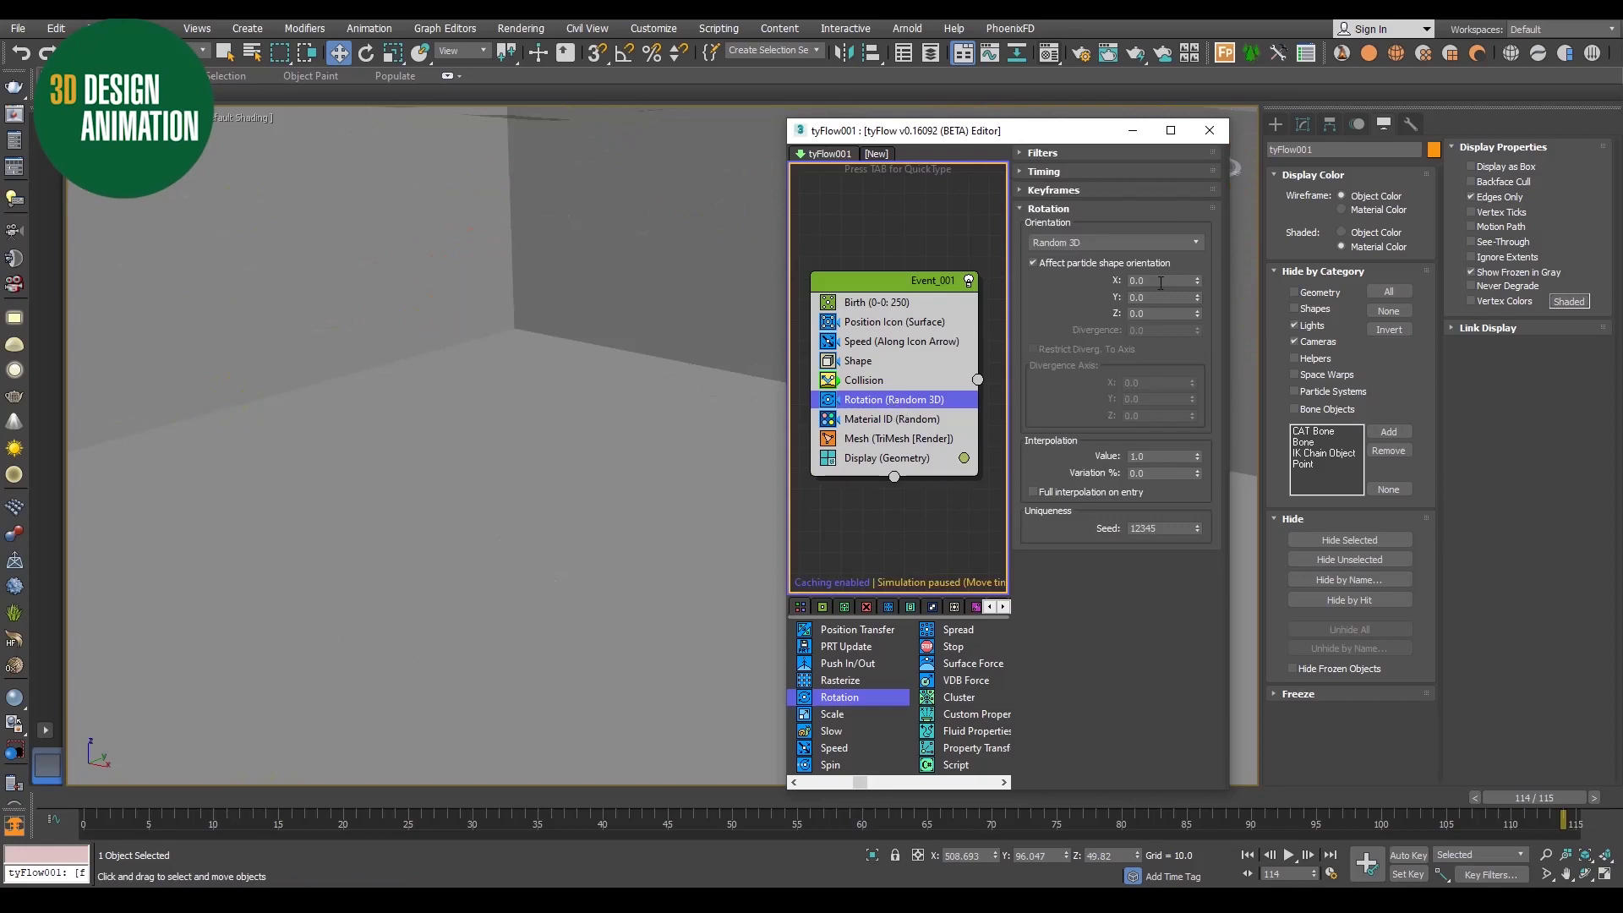
{"action": "key", "text": "Tab"}
{"action": "type", "text": "10"}
{"action": "key", "text": "Tab"}
{"action": "type", "text": "10"}
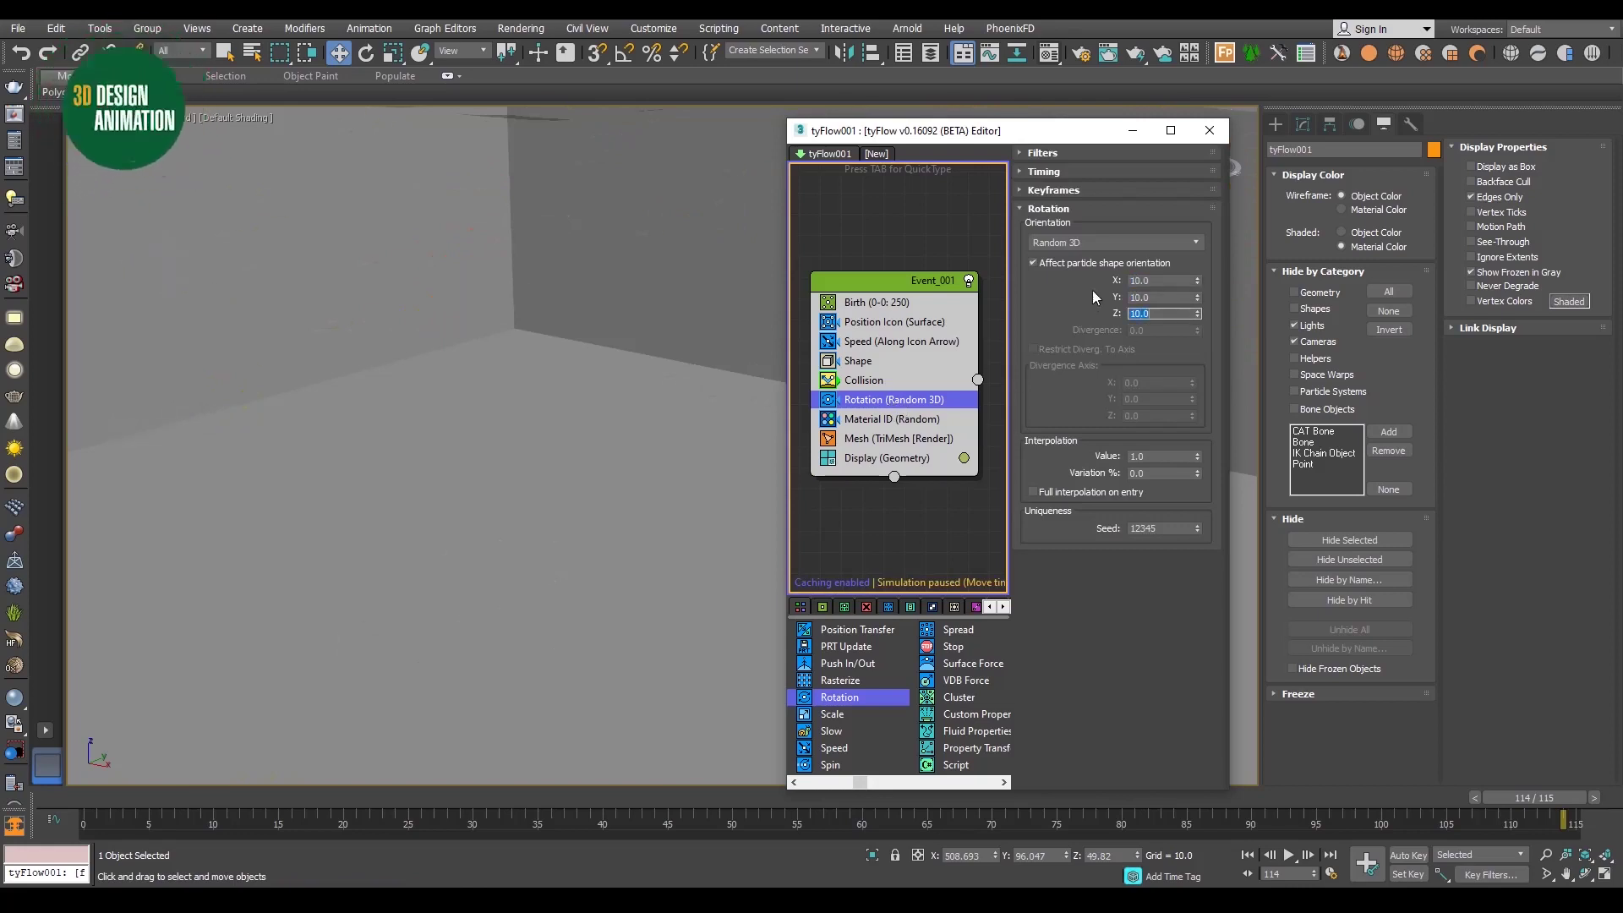
{"action": "key", "text": "Return"}
- Add a Spin operator below Rotation, place both above Shape, and show Spin's settings
{"action": "left_click", "coordinate": [832, 769]}
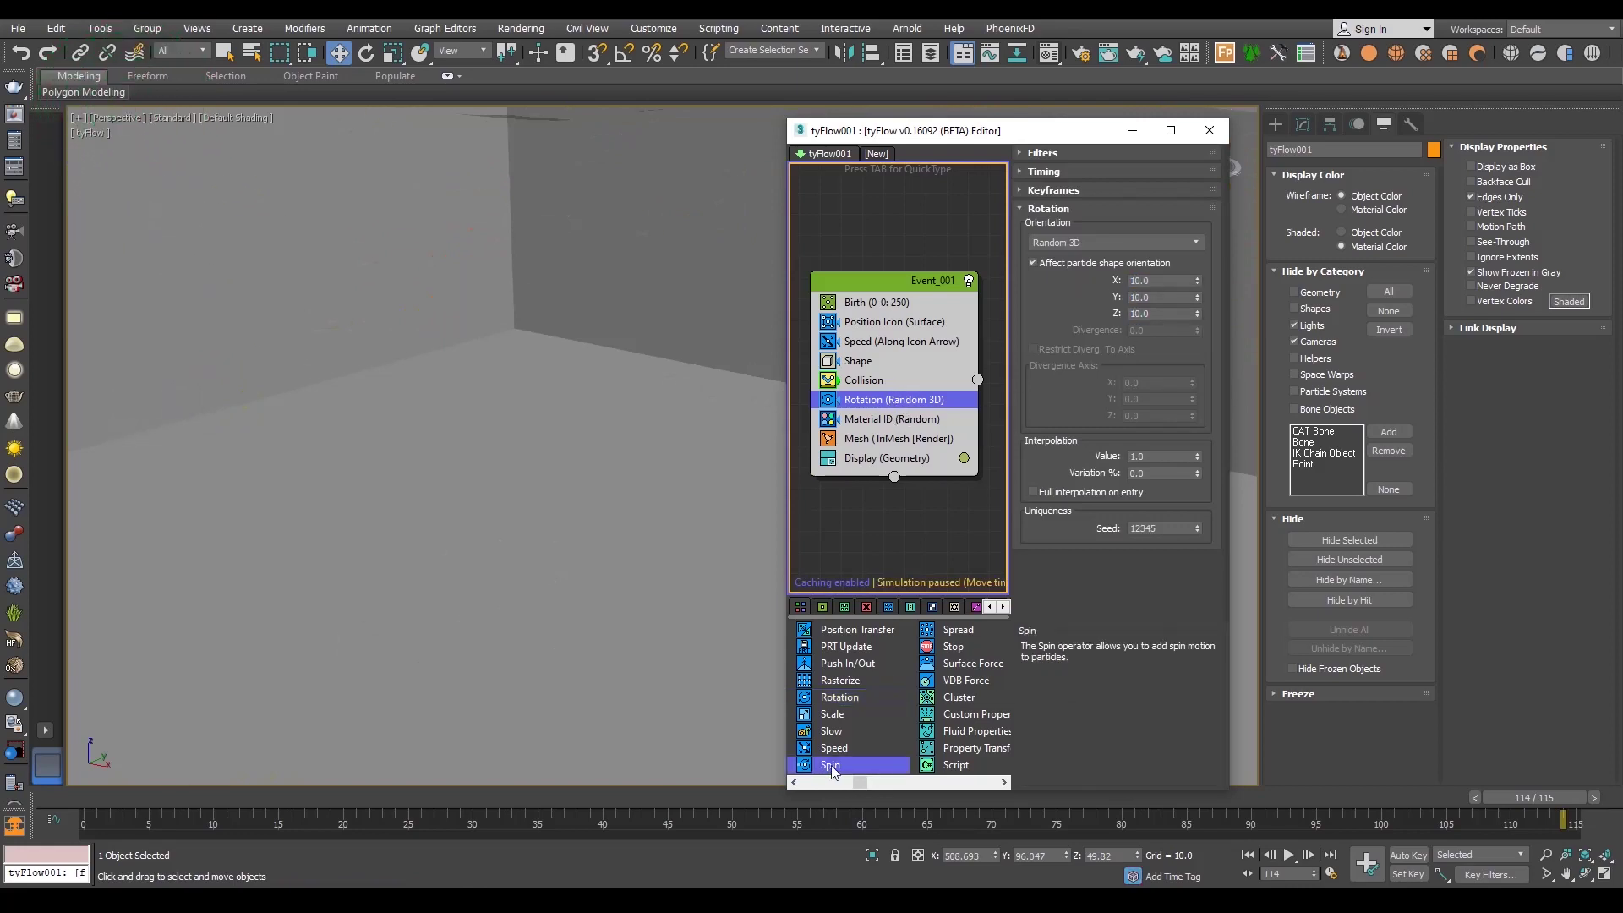
{"action": "mouse_move", "coordinate": [997, 463]}
{"action": "left_mouse_down"}
{"action": "mouse_move", "coordinate": [930, 438]}
{"action": "mouse_move", "coordinate": [884, 355]}
{"action": "left_mouse_up"}
{"action": "left_click", "coordinate": [888, 402], "text": "shift"}
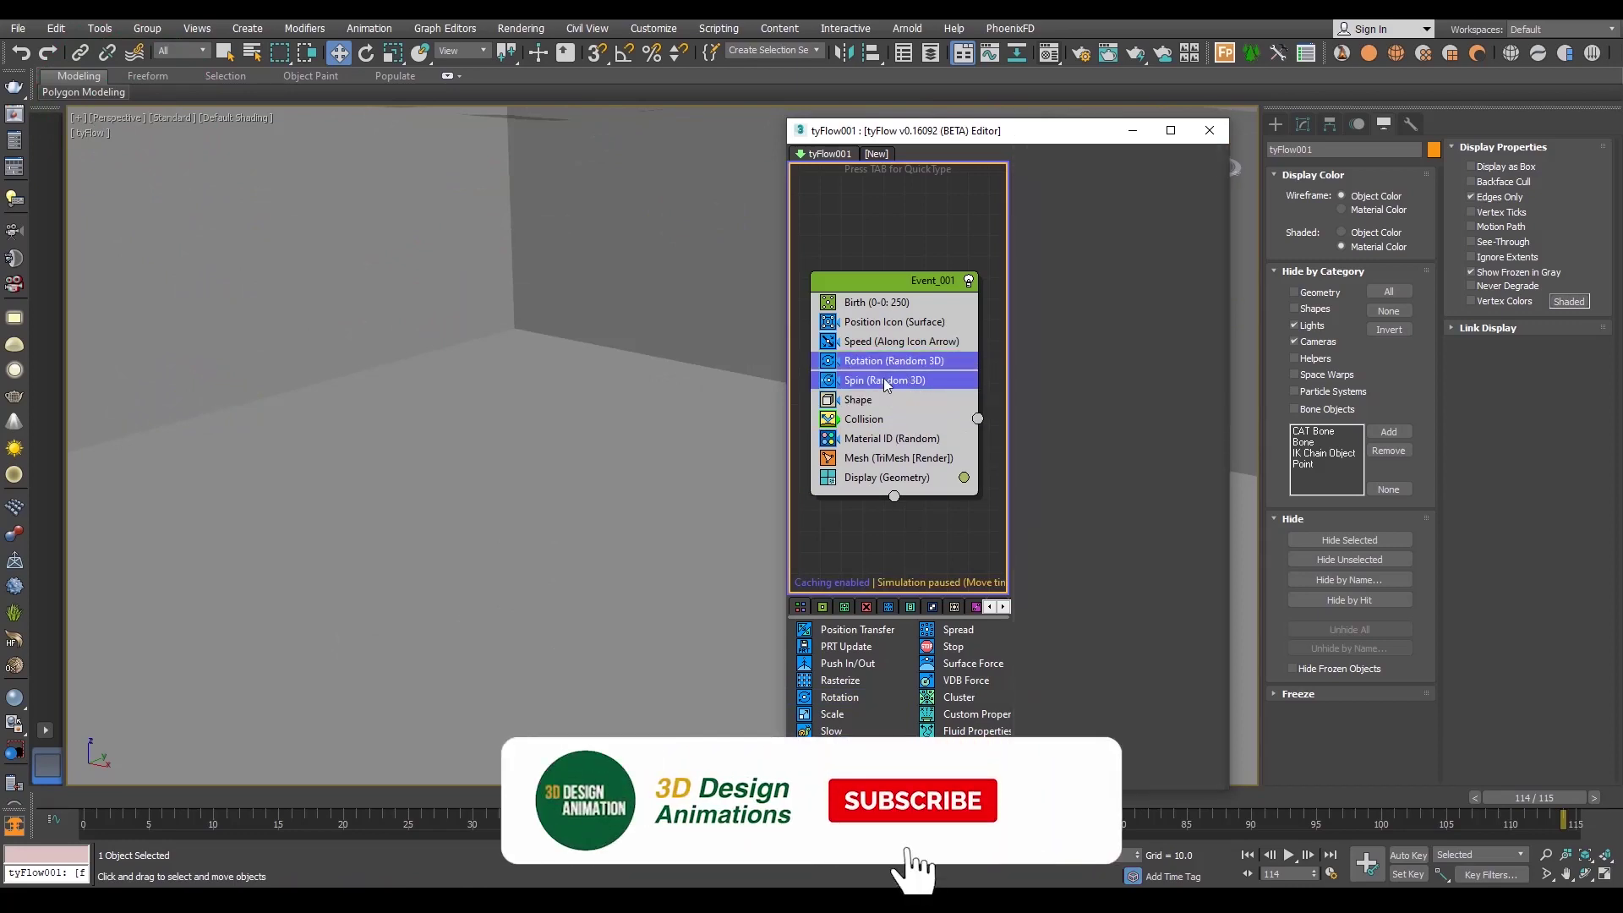
{"action": "left_click", "coordinate": [883, 381]}
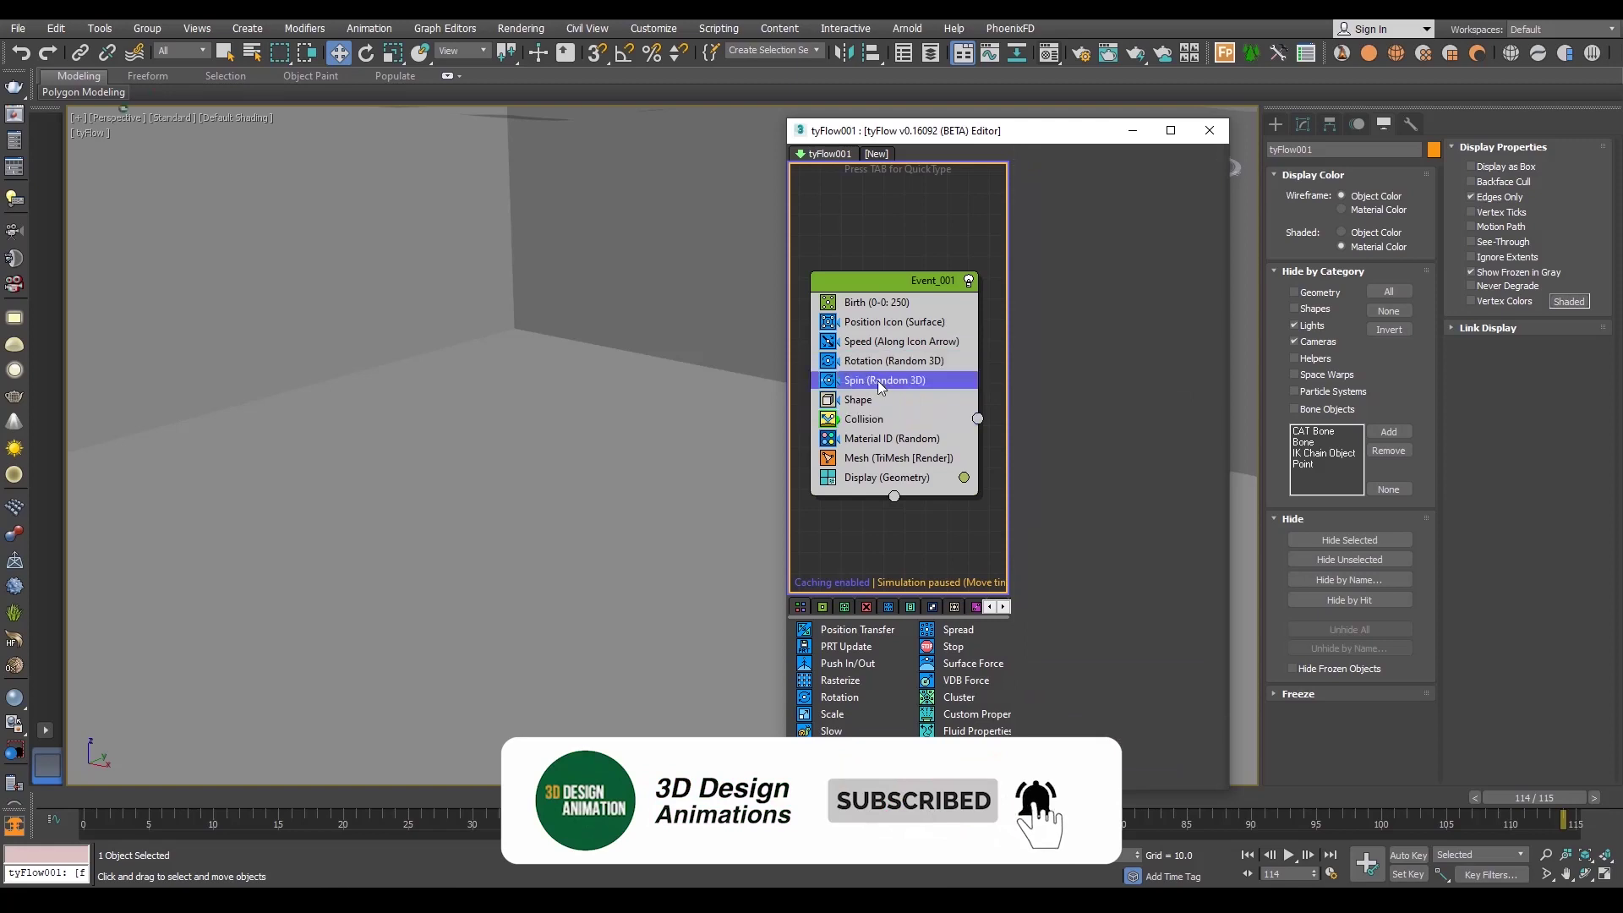
{"action": "scroll", "coordinate": [1079, 421], "scroll_direction": "up", "scroll_amount": 1}
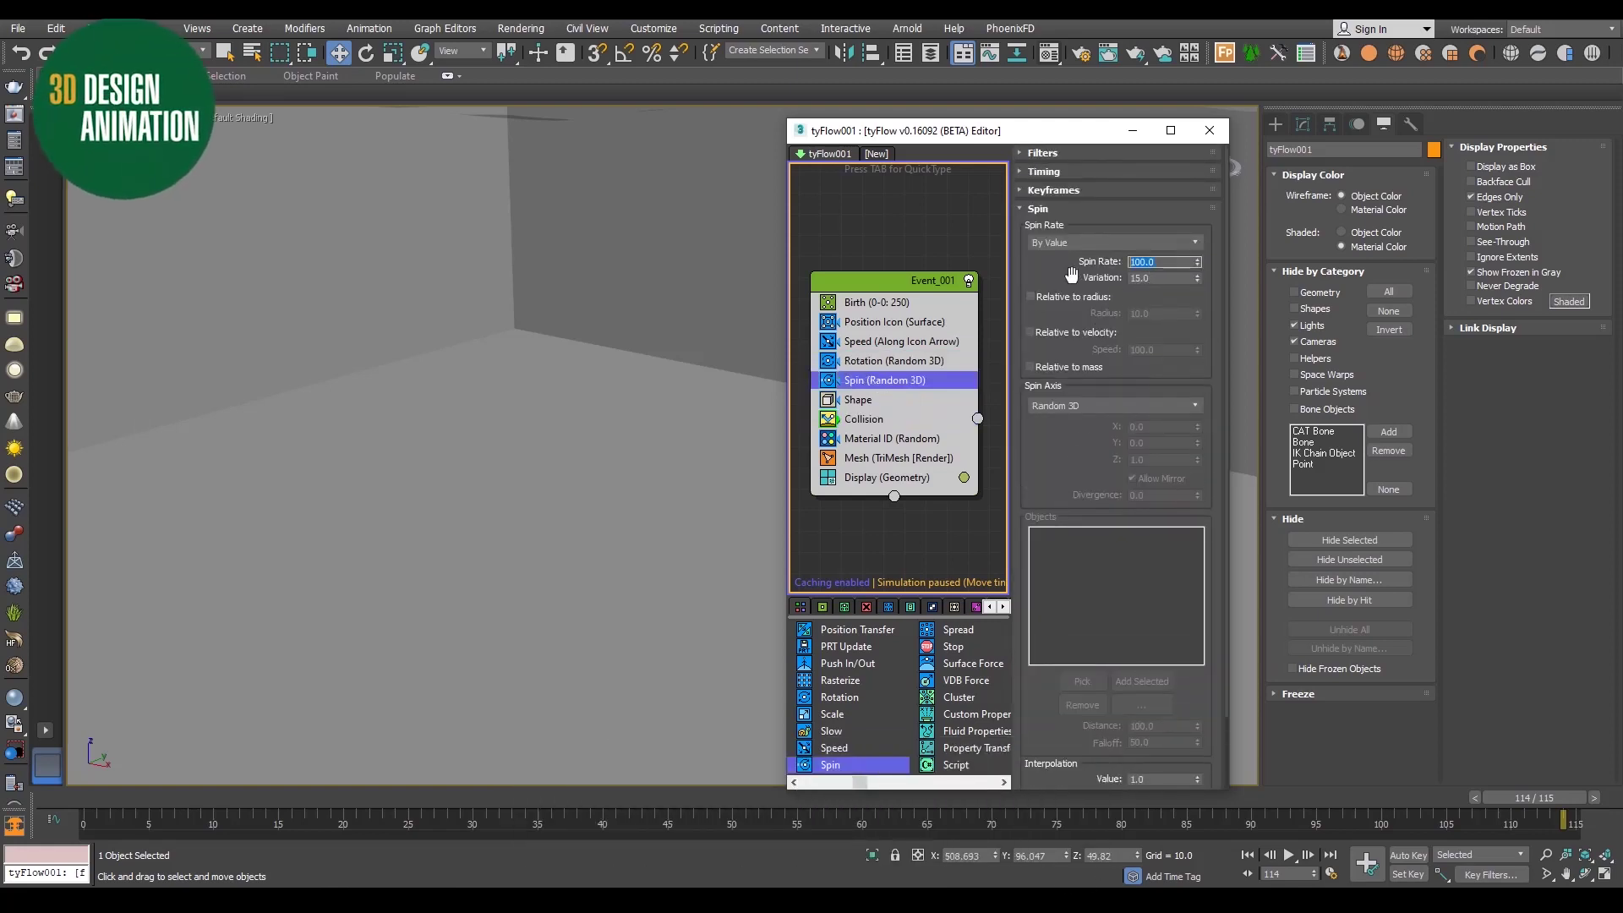
- Set the Spin operator's Spin Rate to 25
{"action": "type", "text": "25"}
{"action": "key", "text": "Return"}
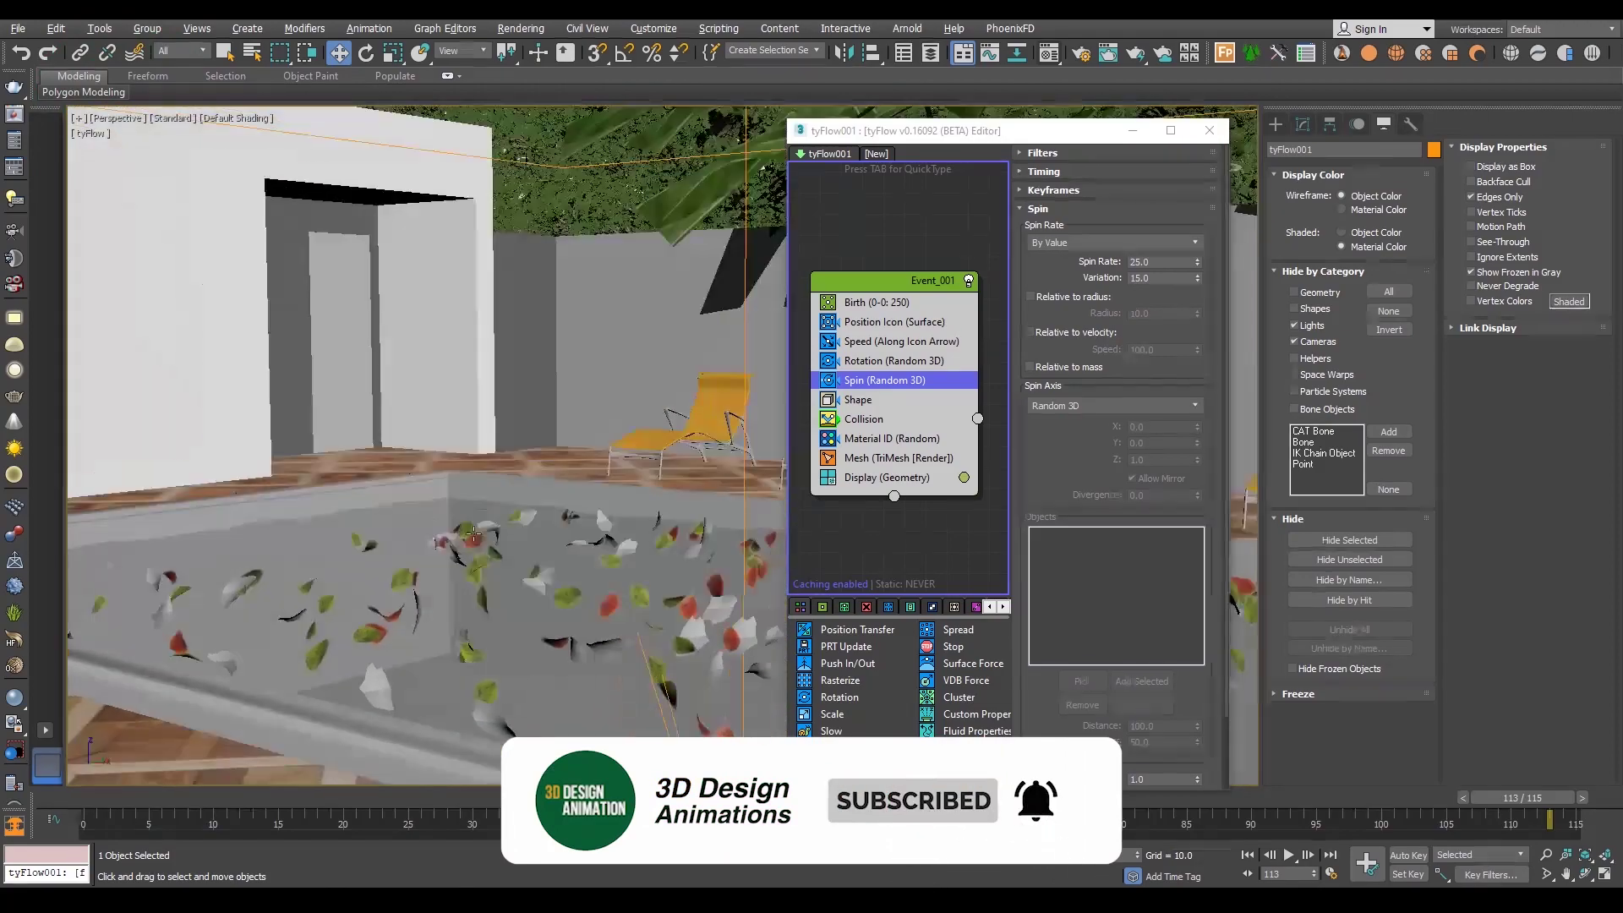
- Set the viewport to look through VRayPhysicalCamera004
{"action": "key", "text": "c"}
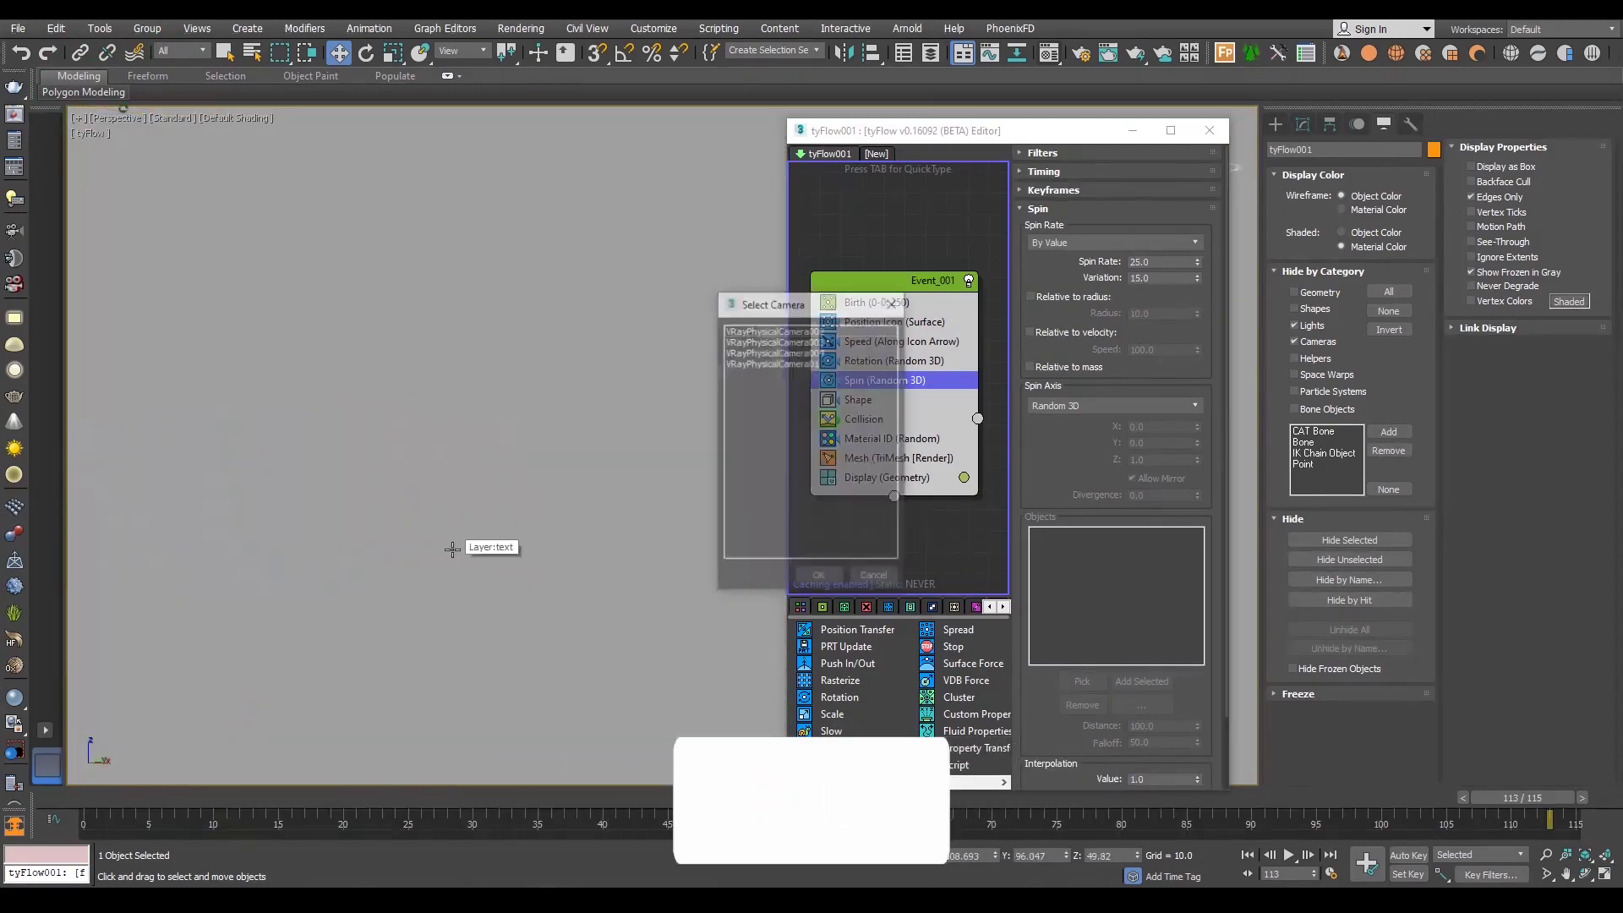
{"action": "left_click", "coordinate": [797, 353]}
{"action": "double_click", "coordinate": [796, 359]}
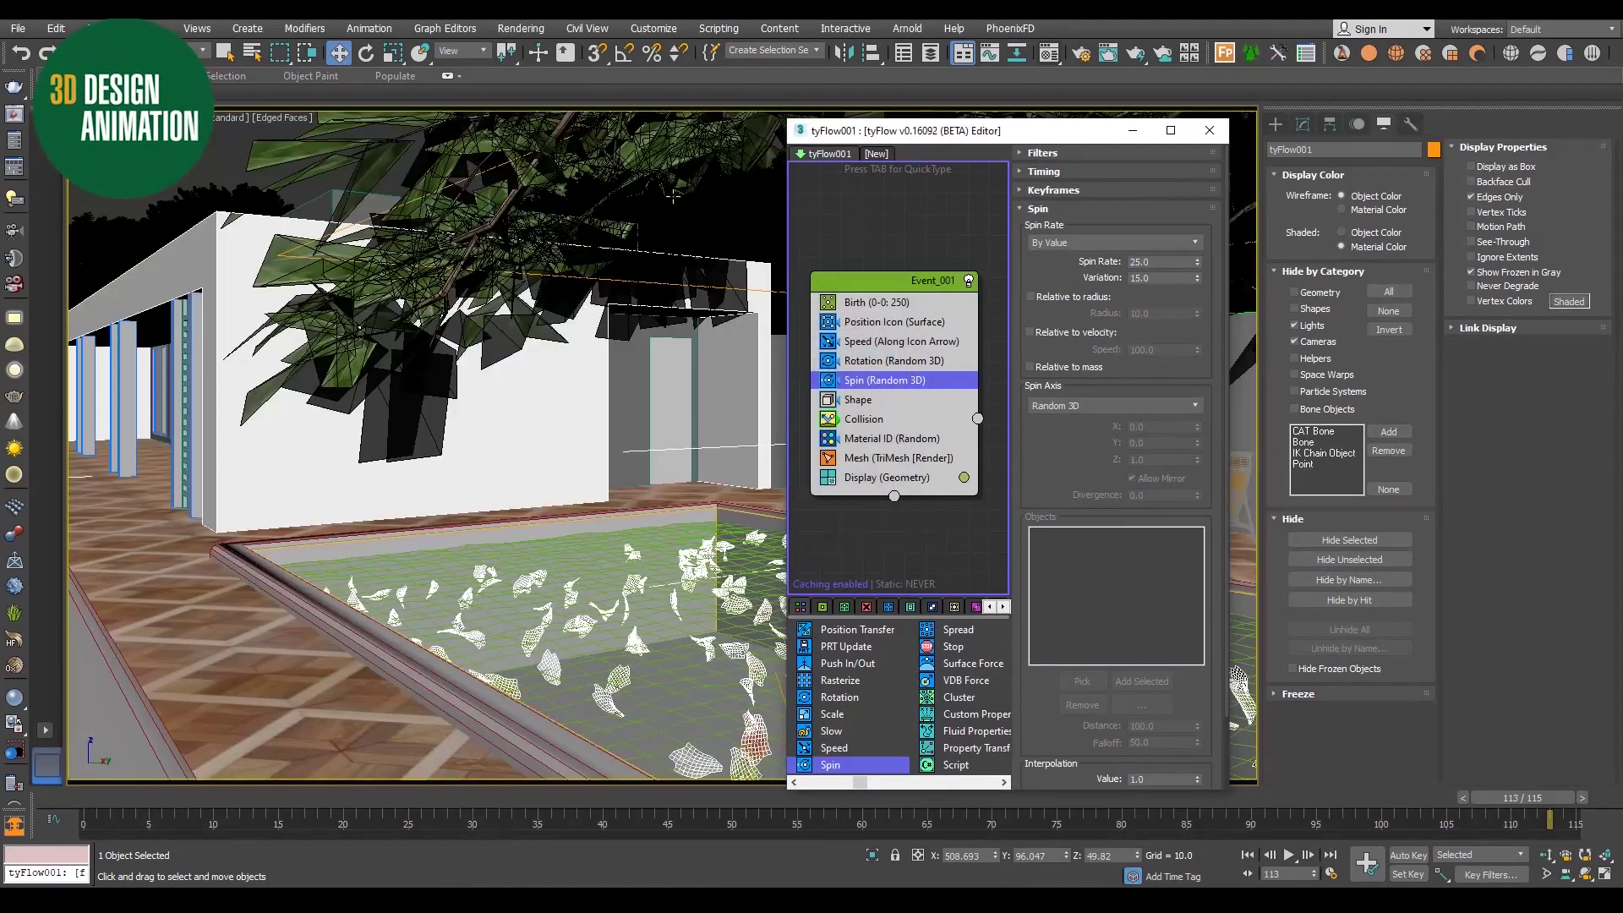
- Move the tyFlow editor aside and bring up V-Ray Render Setup
{"action": "left_click_drag", "start_coordinate": [944, 140], "coordinate": [1239, 93]}
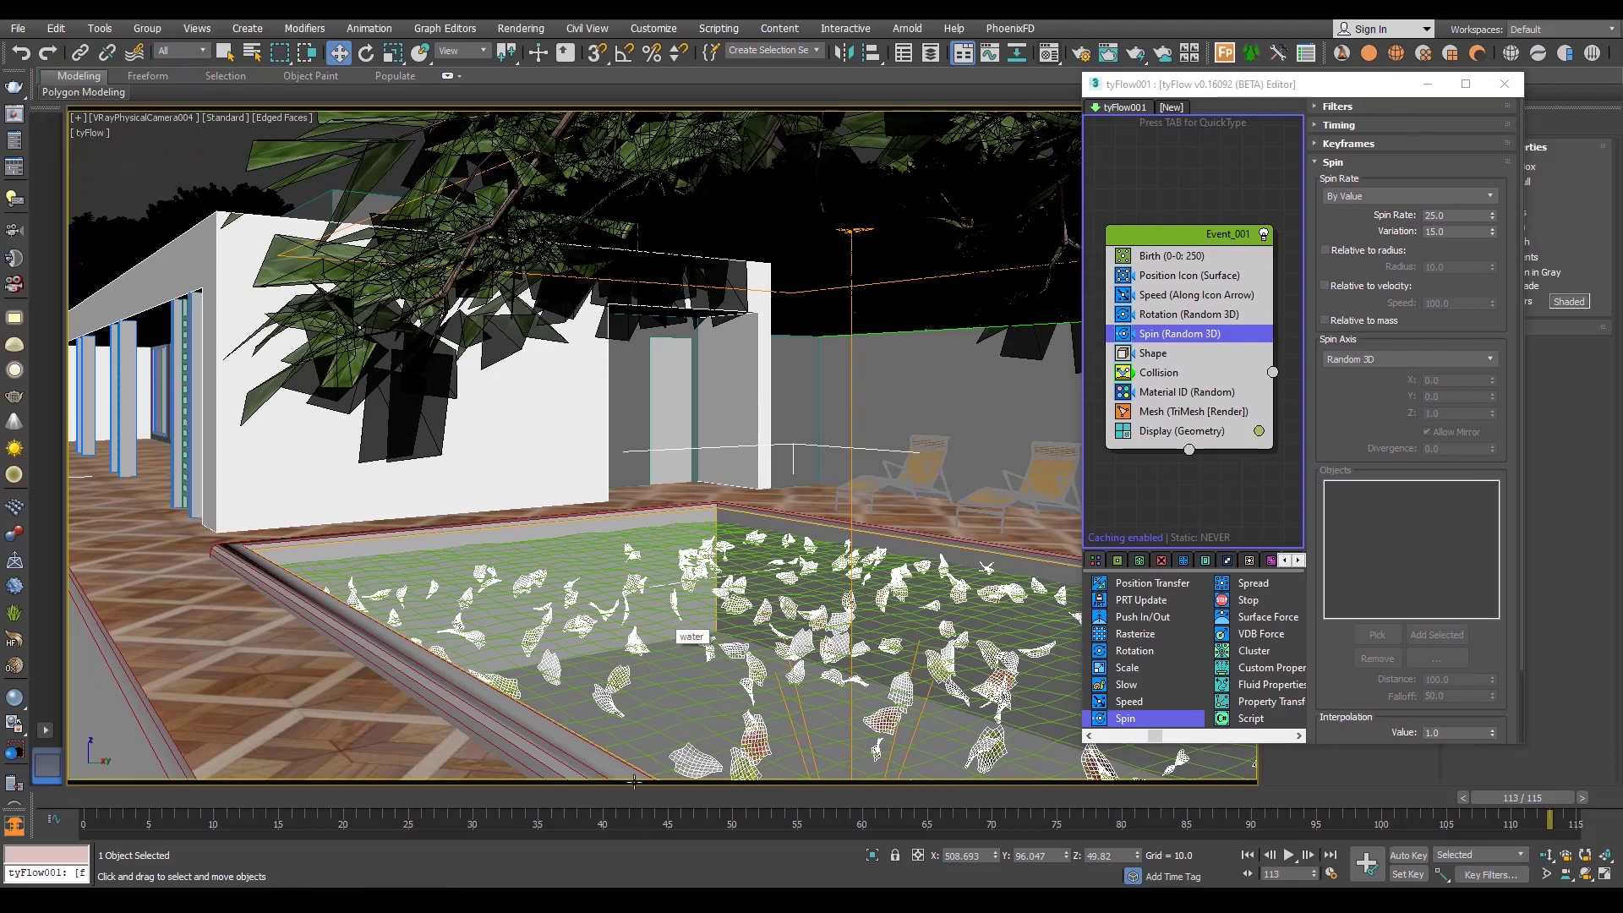
{"action": "left_click_drag", "start_coordinate": [1293, 87], "coordinate": [1228, 172]}
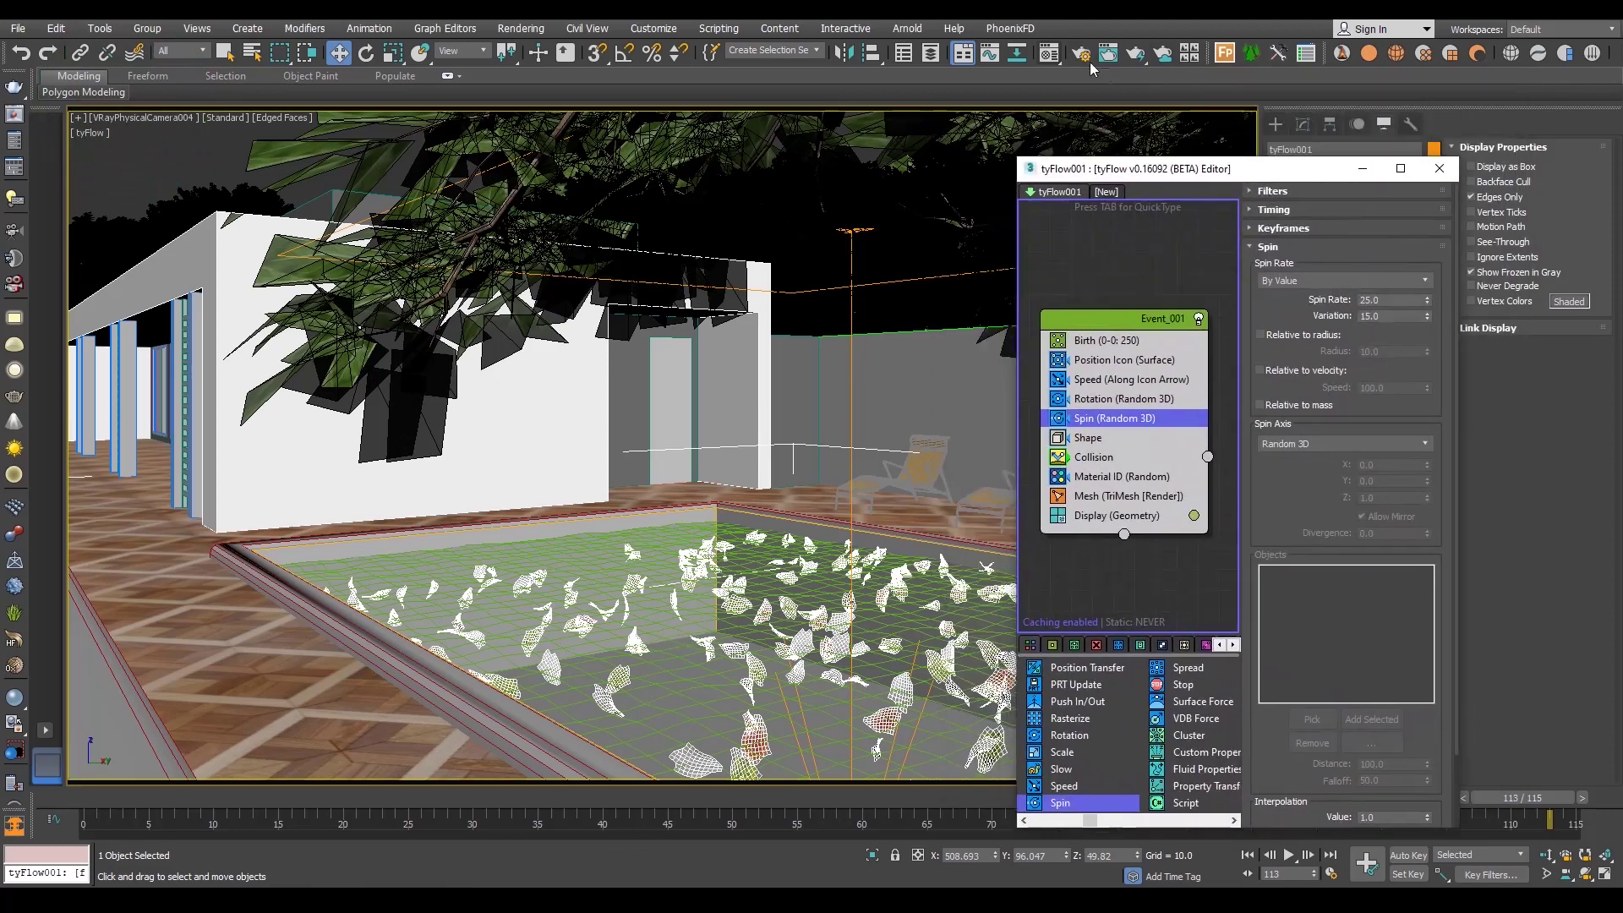
{"action": "left_click", "coordinate": [1084, 63]}
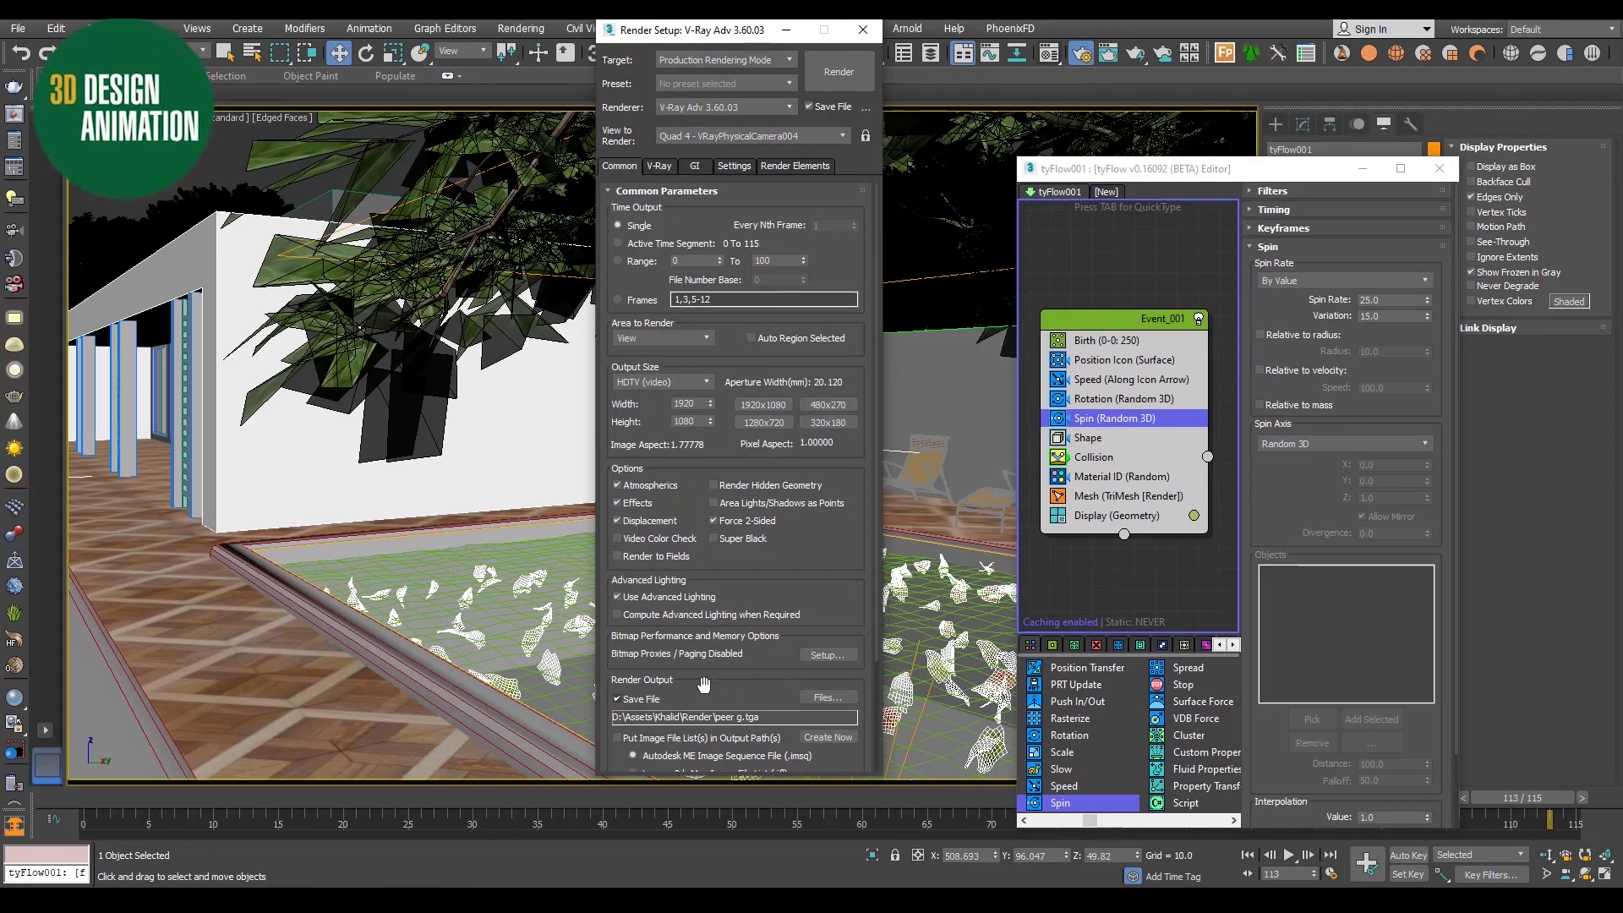
- Overwrite output file peer g.tga, set 1280x720 resolution, and render the camera view
{"action": "left_click", "coordinate": [822, 698]}
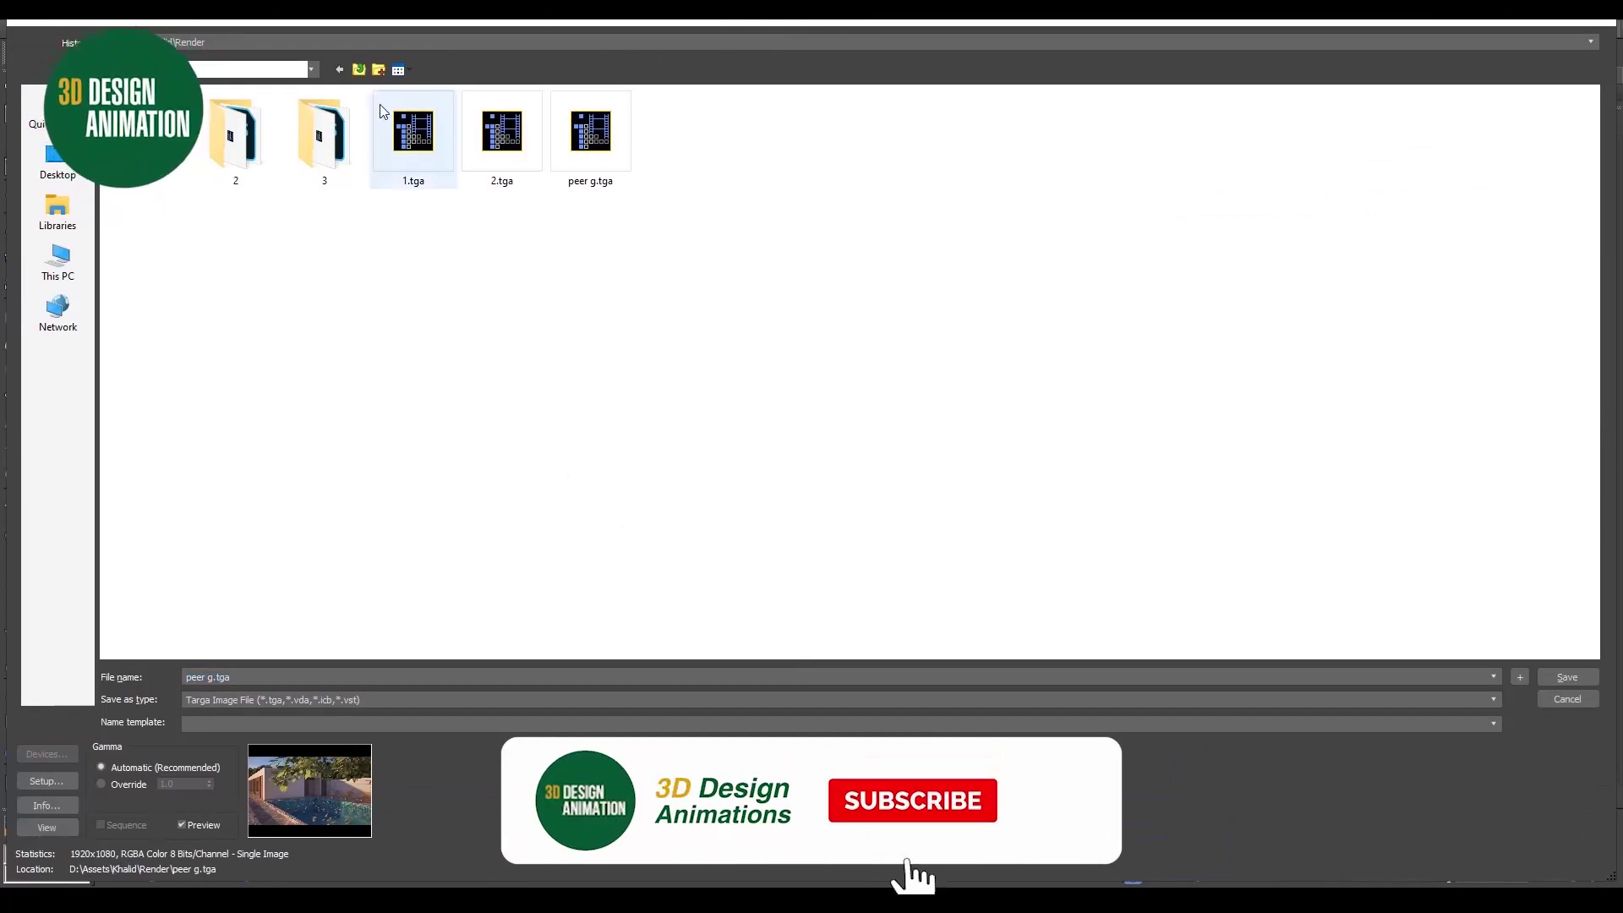
{"action": "left_click", "coordinate": [1560, 680]}
{"action": "left_click", "coordinate": [860, 514]}
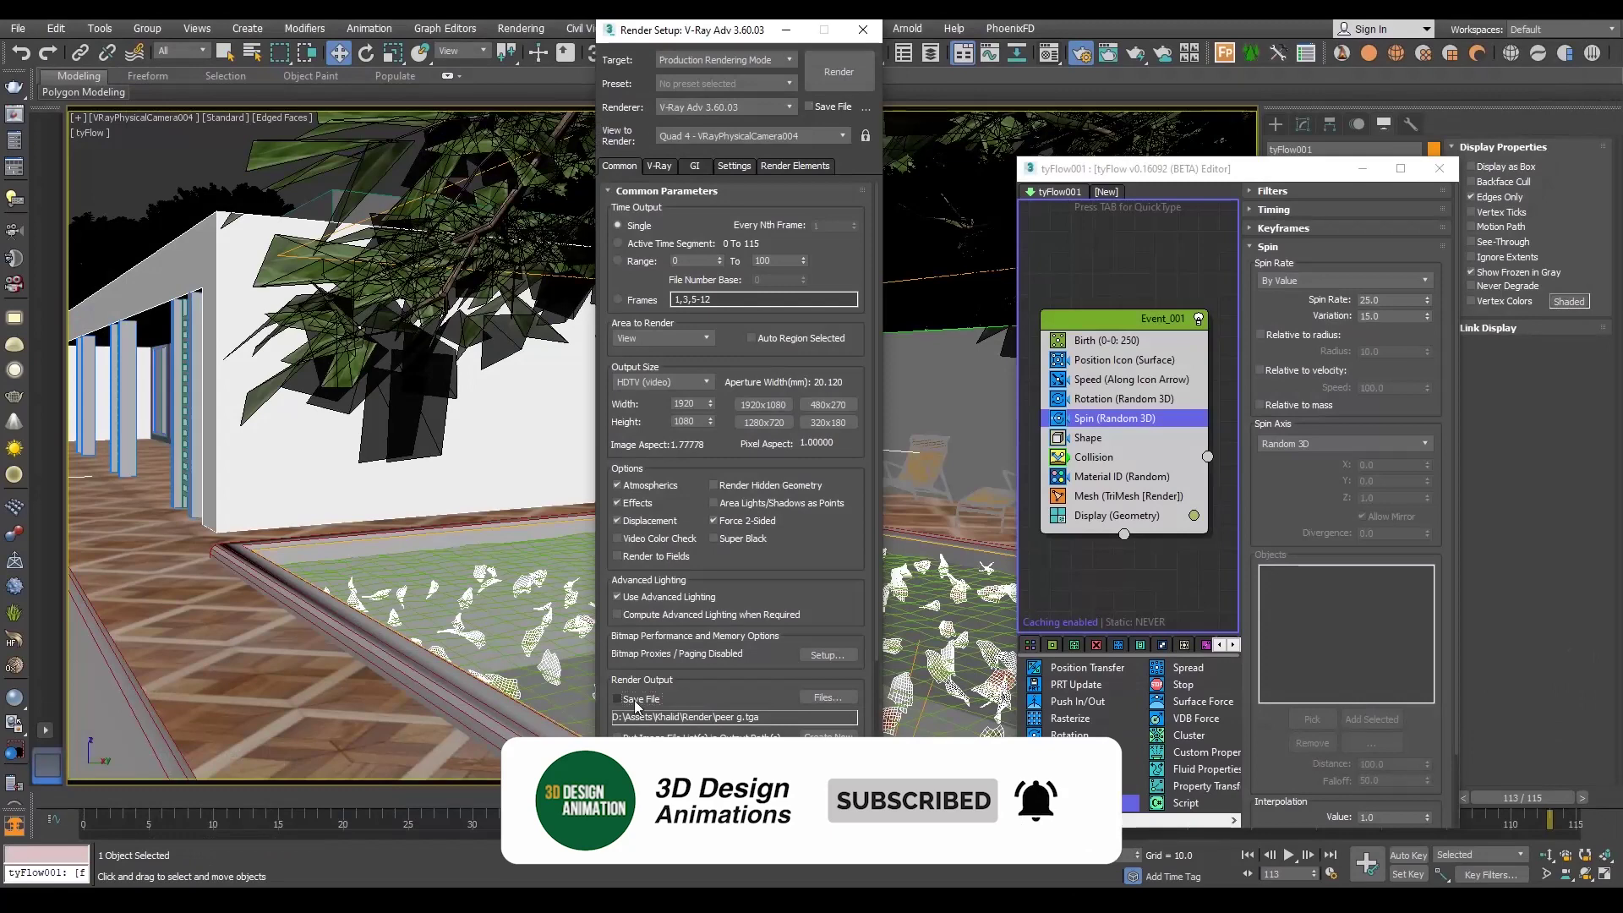
{"action": "left_click", "coordinate": [763, 422]}
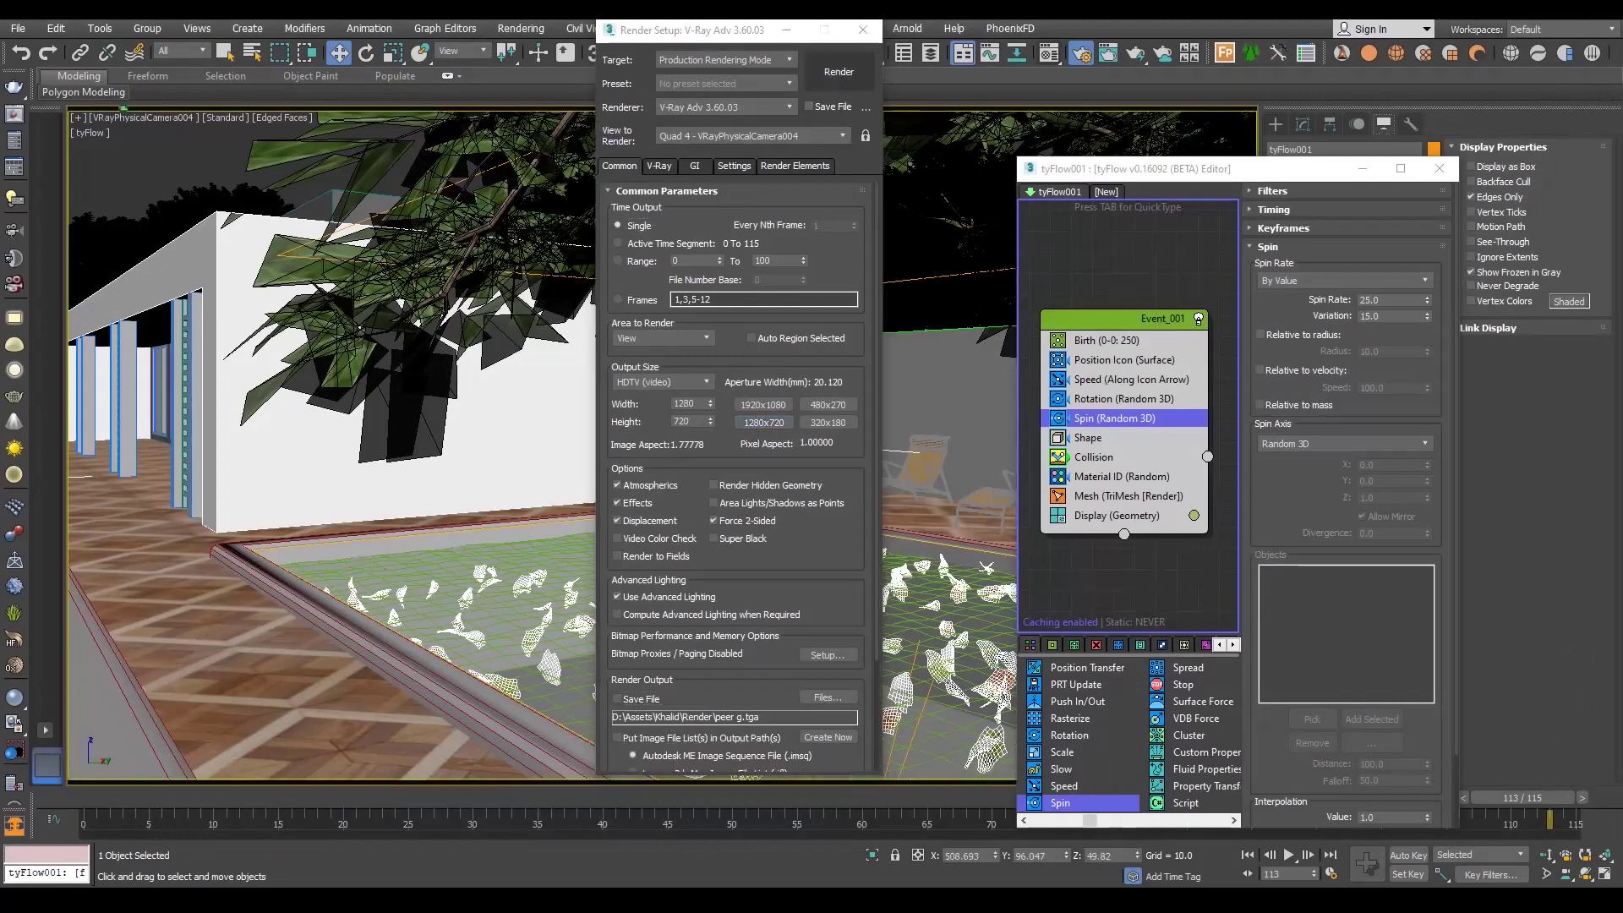
{"action": "key", "text": "shift+q"}
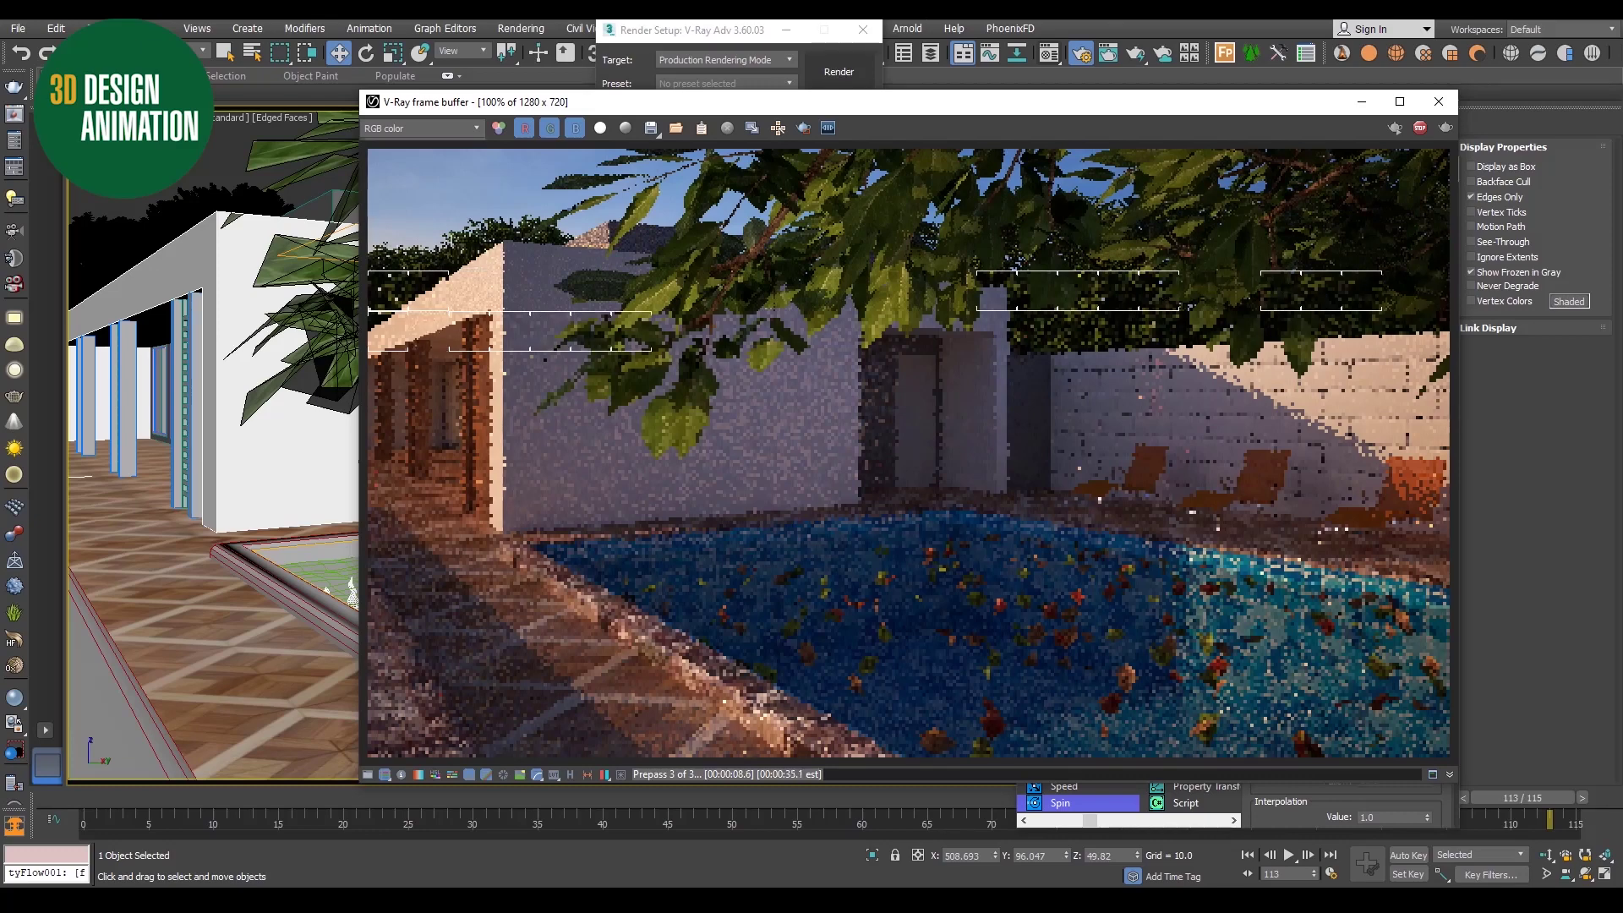
- Lower V-Ray sampling to Min subdivs 1, Max subdivs 2, and adjust the Global DMC noise threshold
{"action": "left_click", "coordinate": [720, 36]}
{"action": "left_click", "coordinate": [660, 166]}
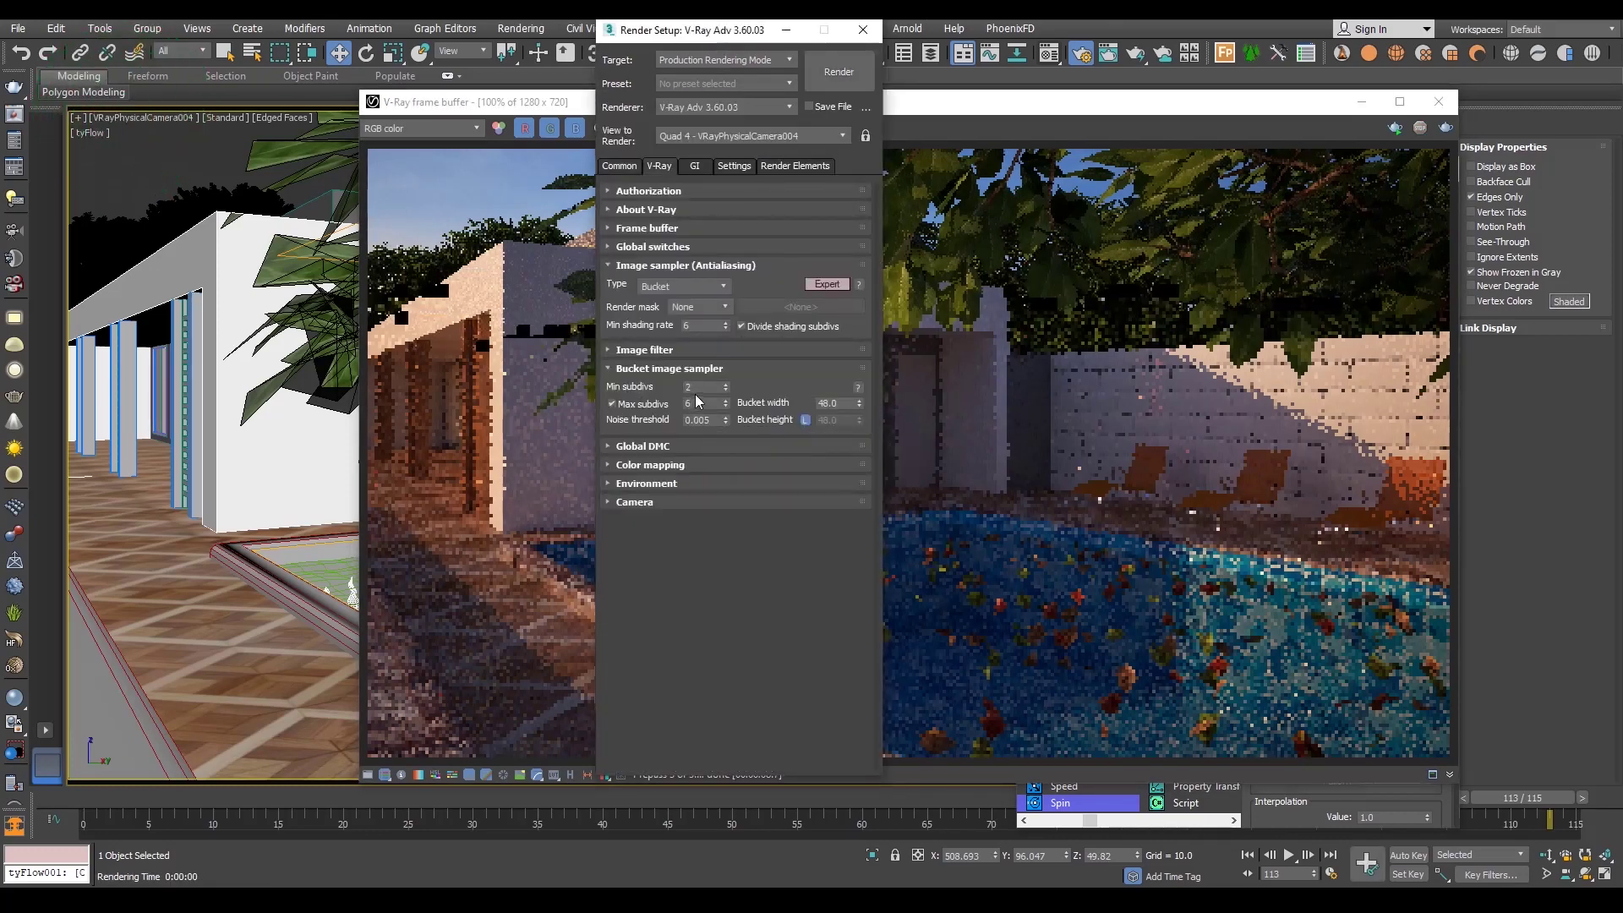
{"action": "type", "text": "1"}
{"action": "key", "text": "Tab"}
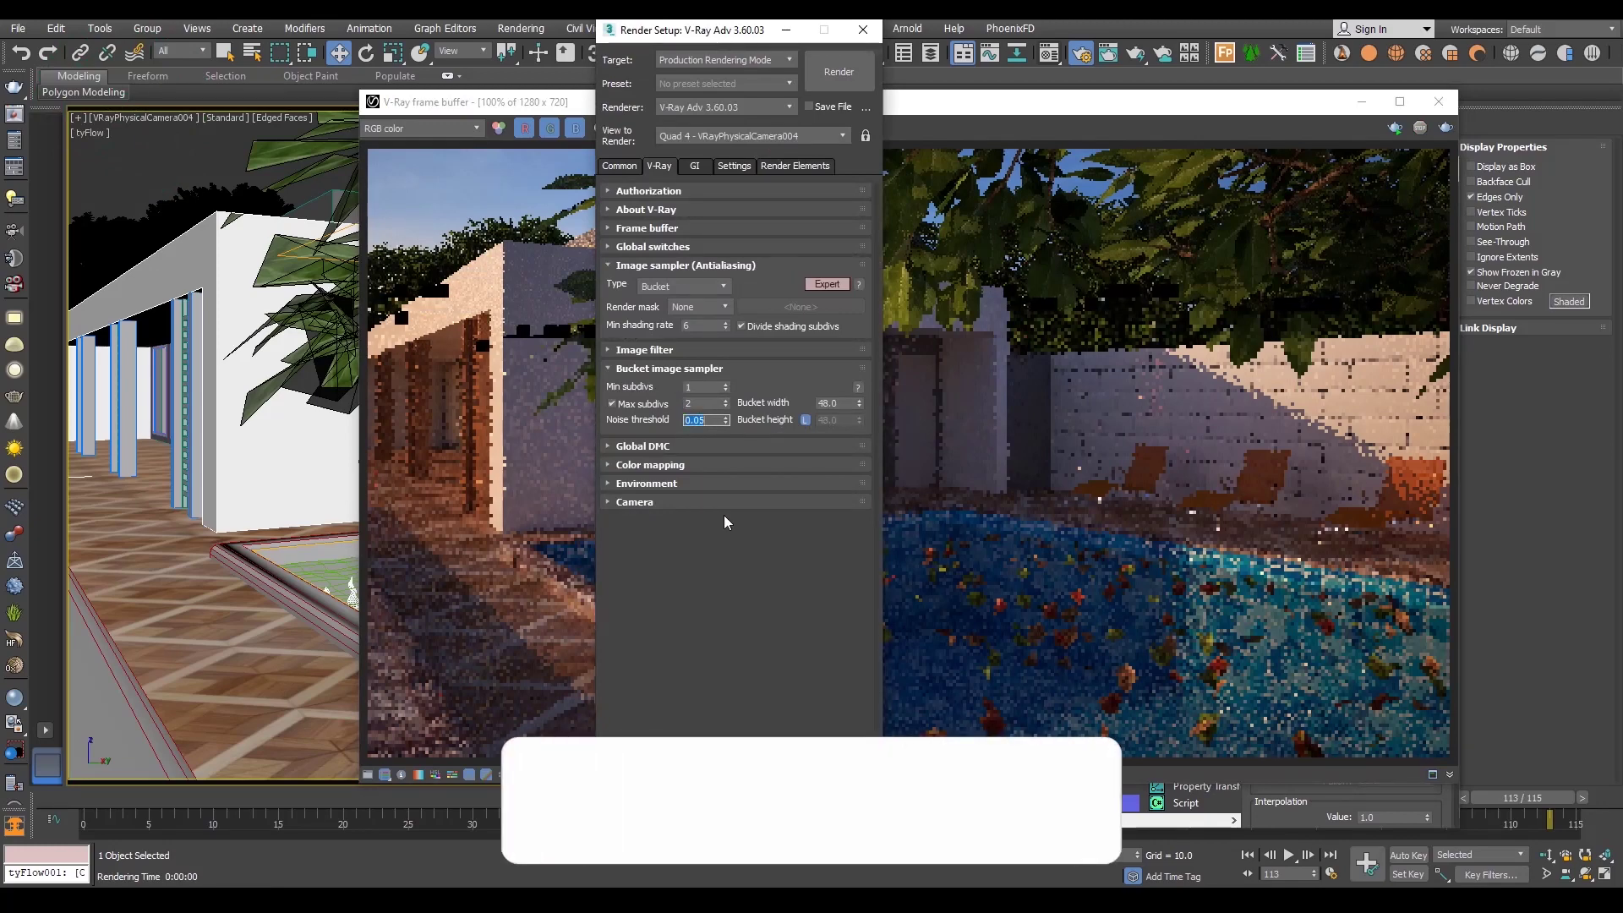
{"action": "left_click", "coordinate": [723, 448]}
{"action": "left_click", "coordinate": [833, 515]}
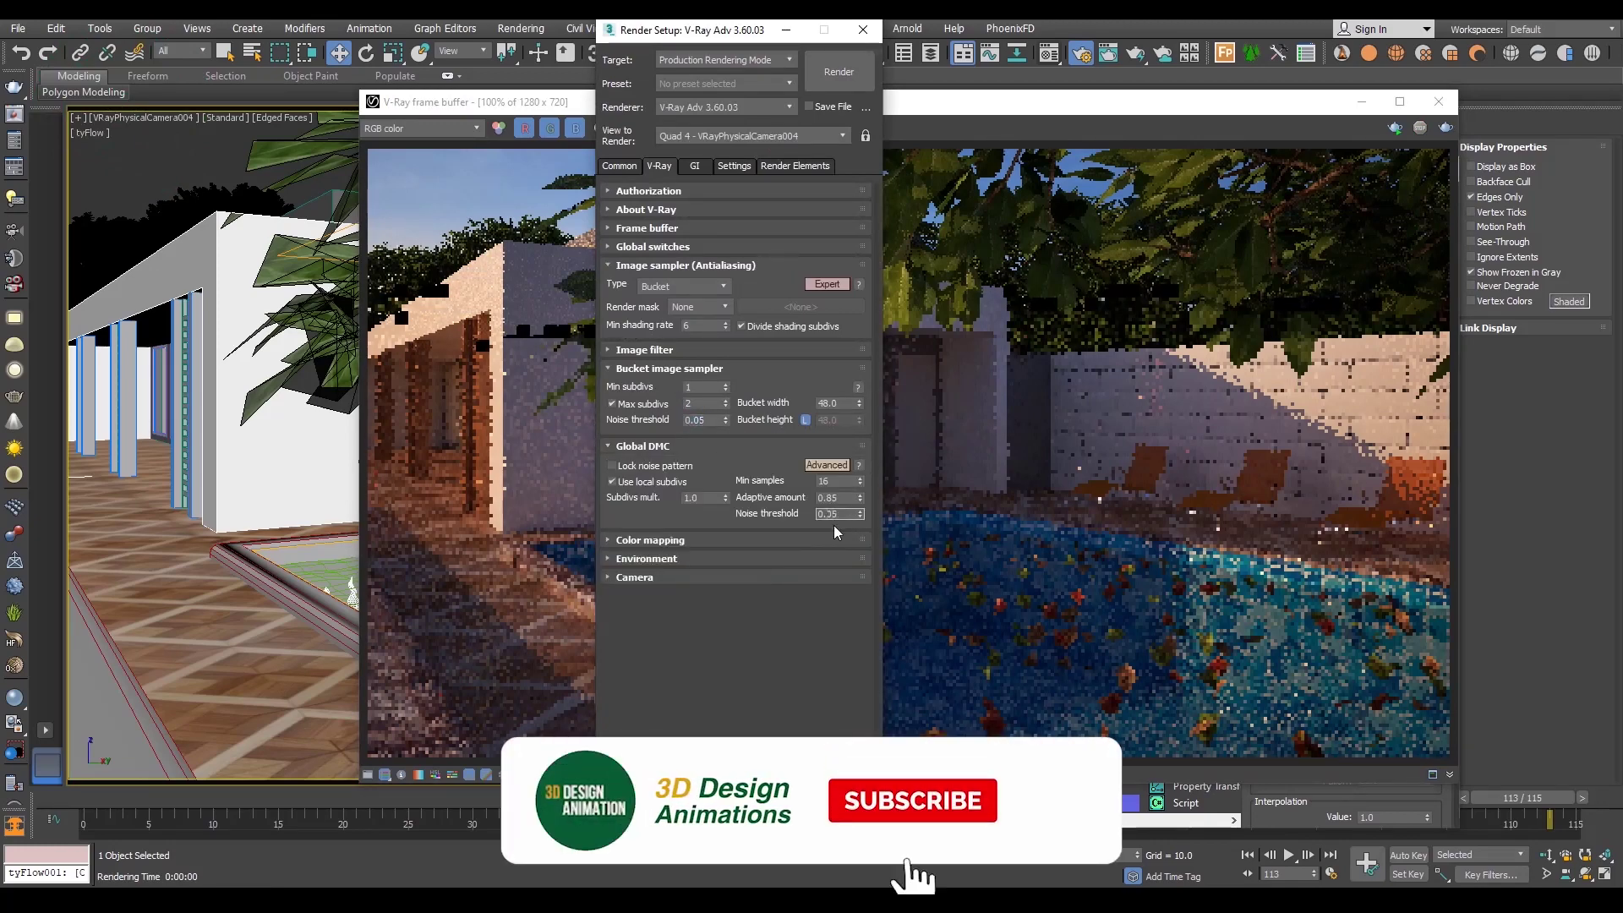
- Set the Irradiance map preset to Low and re-render the scene
{"action": "left_click", "coordinate": [695, 166]}
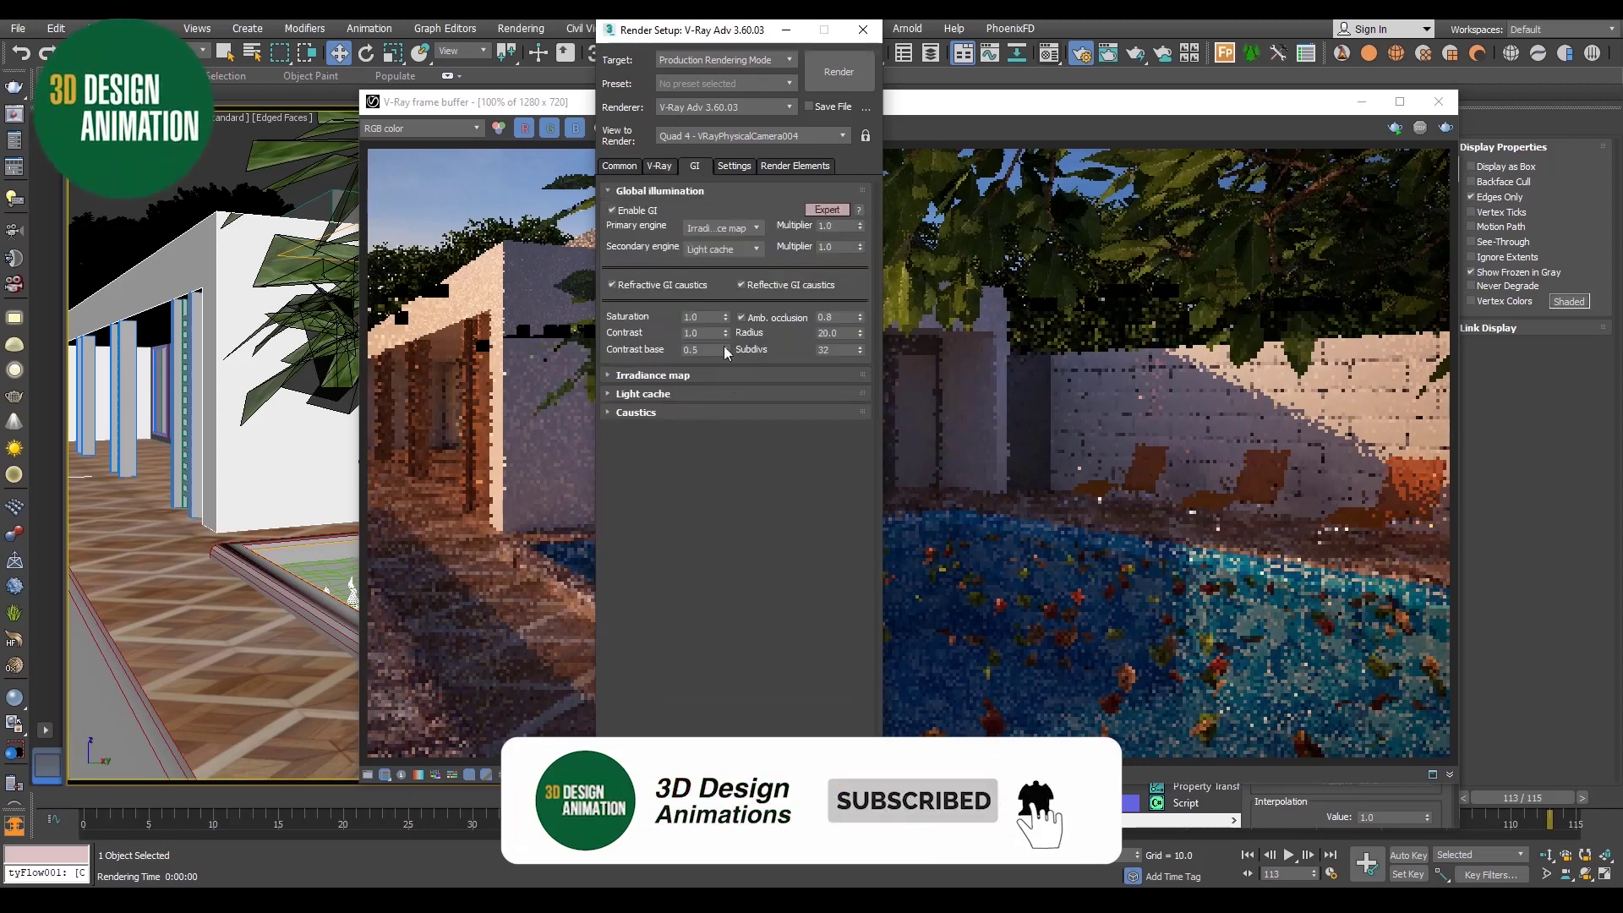
{"action": "left_click", "coordinate": [727, 375]}
{"action": "left_click", "coordinate": [726, 318]}
{"action": "left_click", "coordinate": [716, 358]}
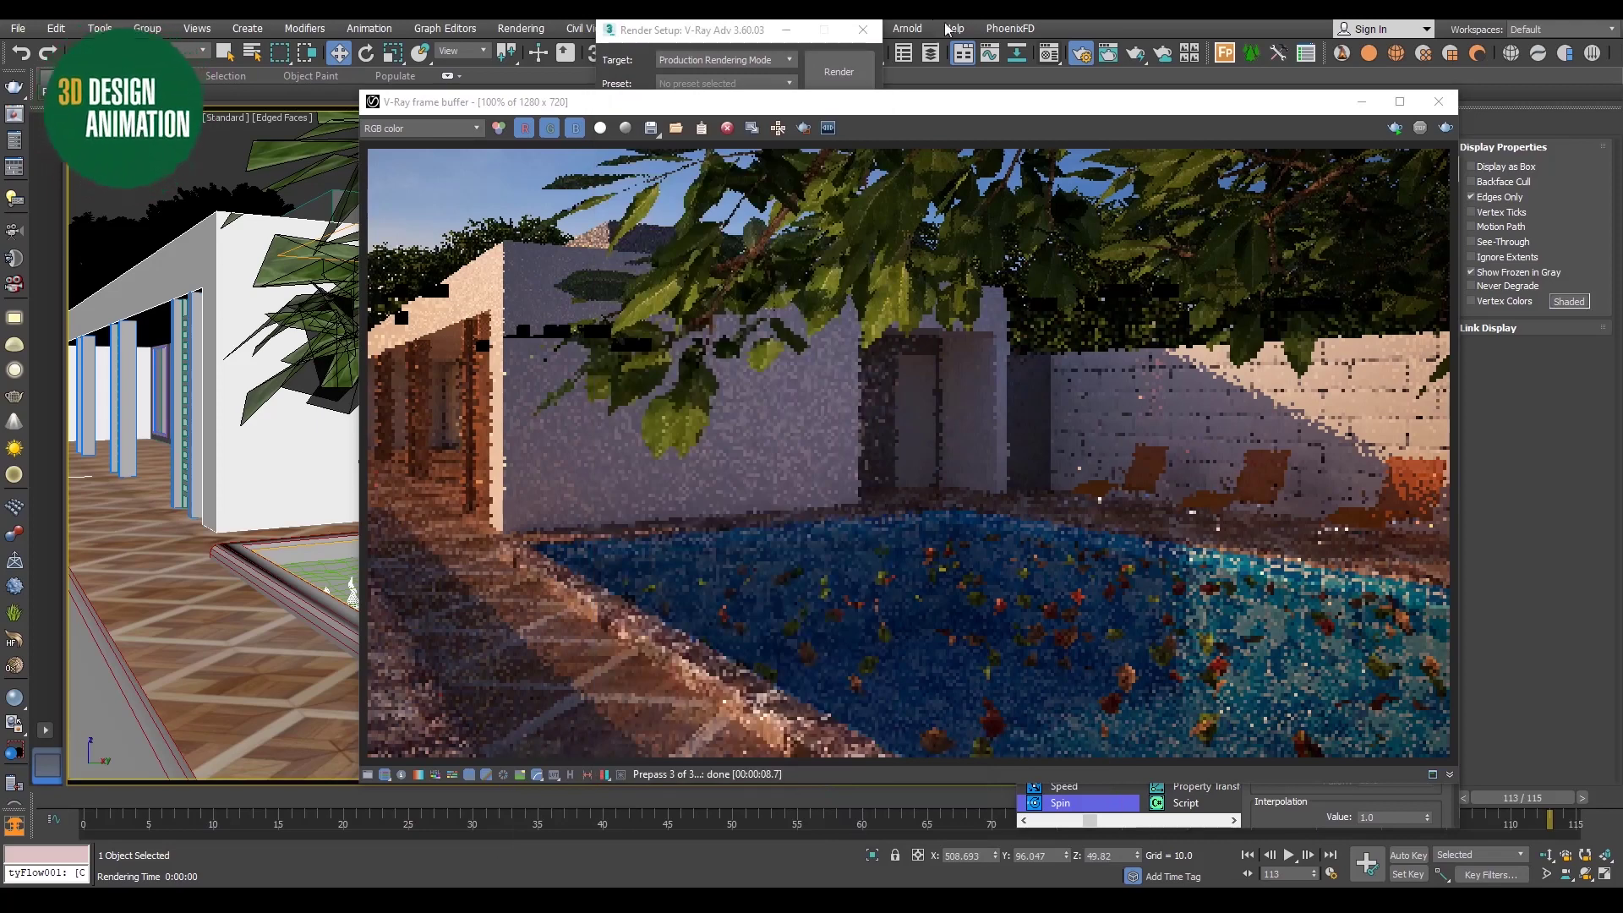
{"action": "left_click", "coordinate": [852, 71]}
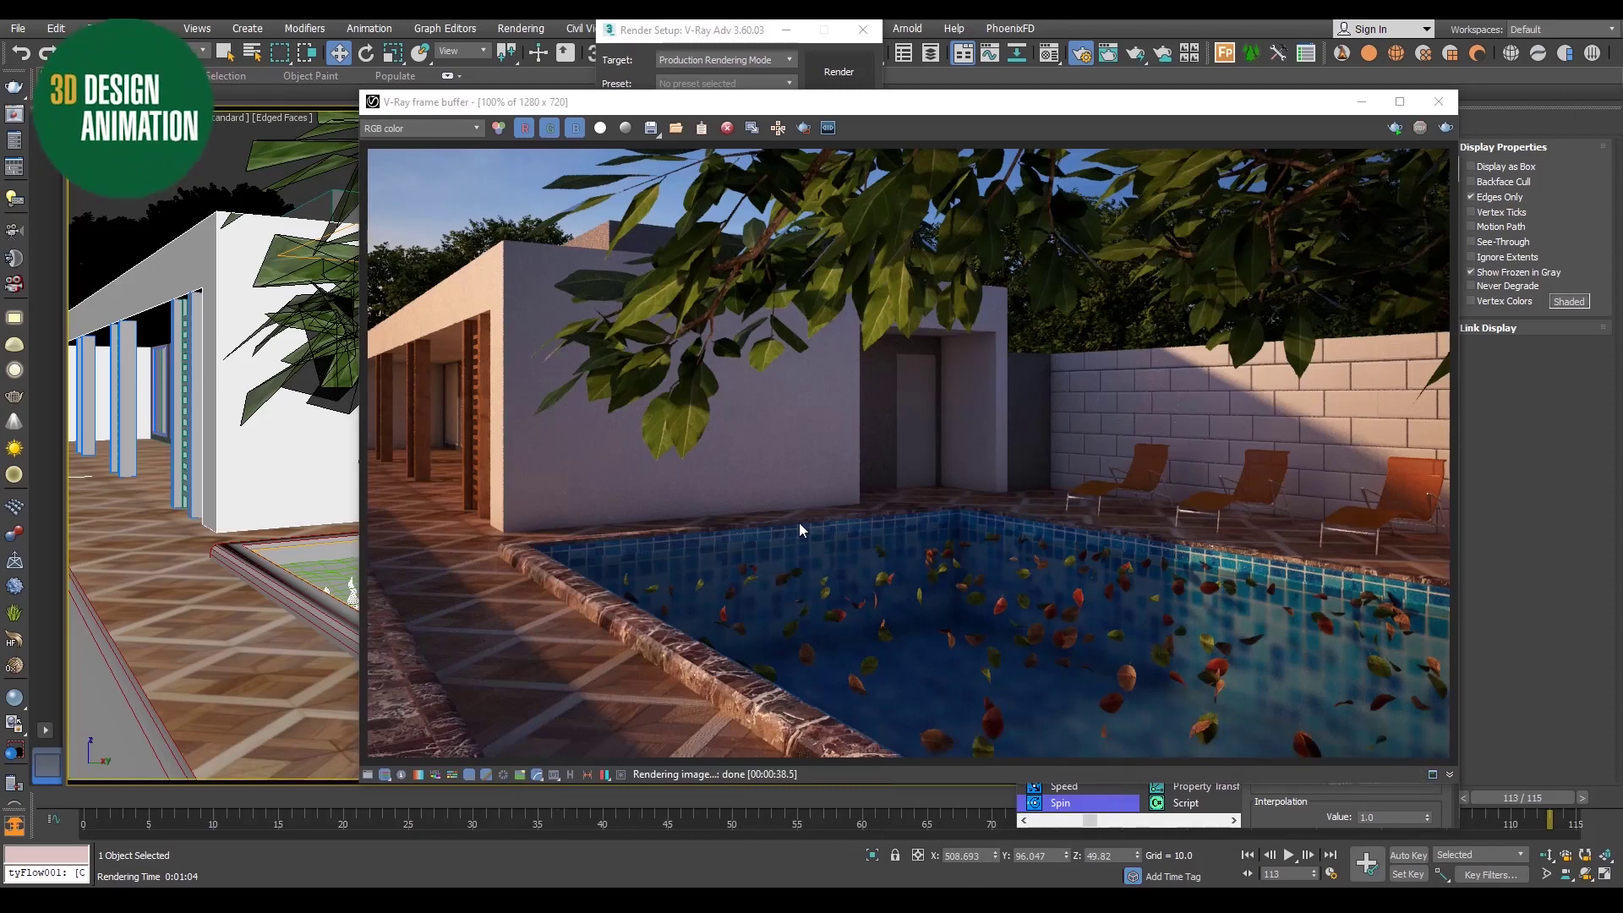
- Close the frame buffer and Render Setup, then scrub the timeline to frame 115
{"action": "left_click", "coordinate": [1437, 102]}
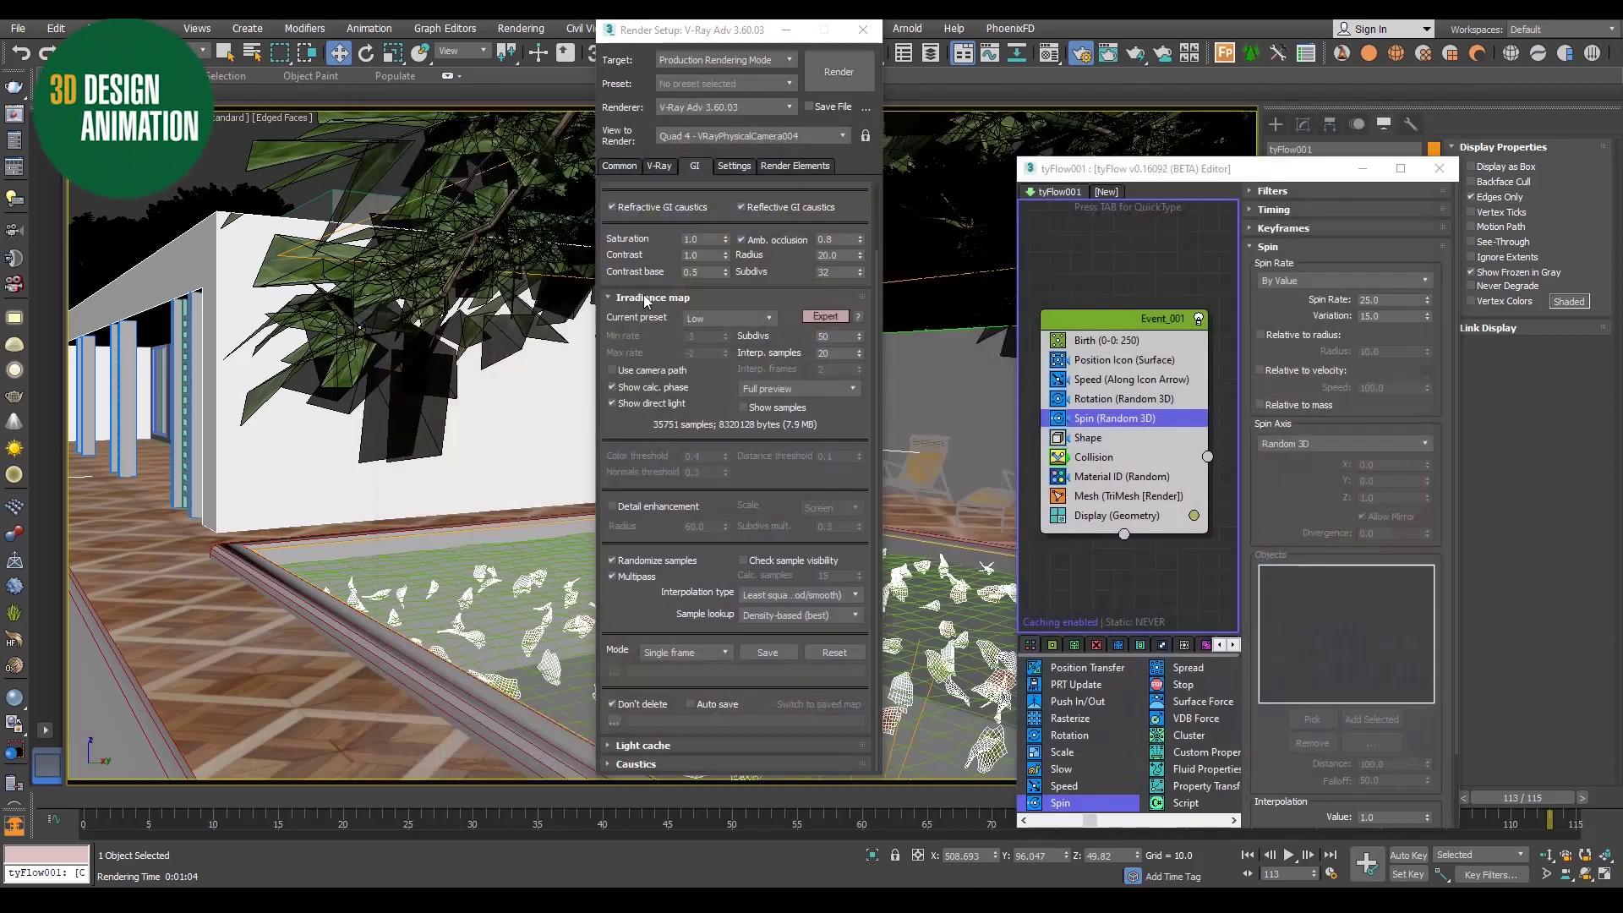
{"action": "left_click", "coordinate": [1107, 427]}
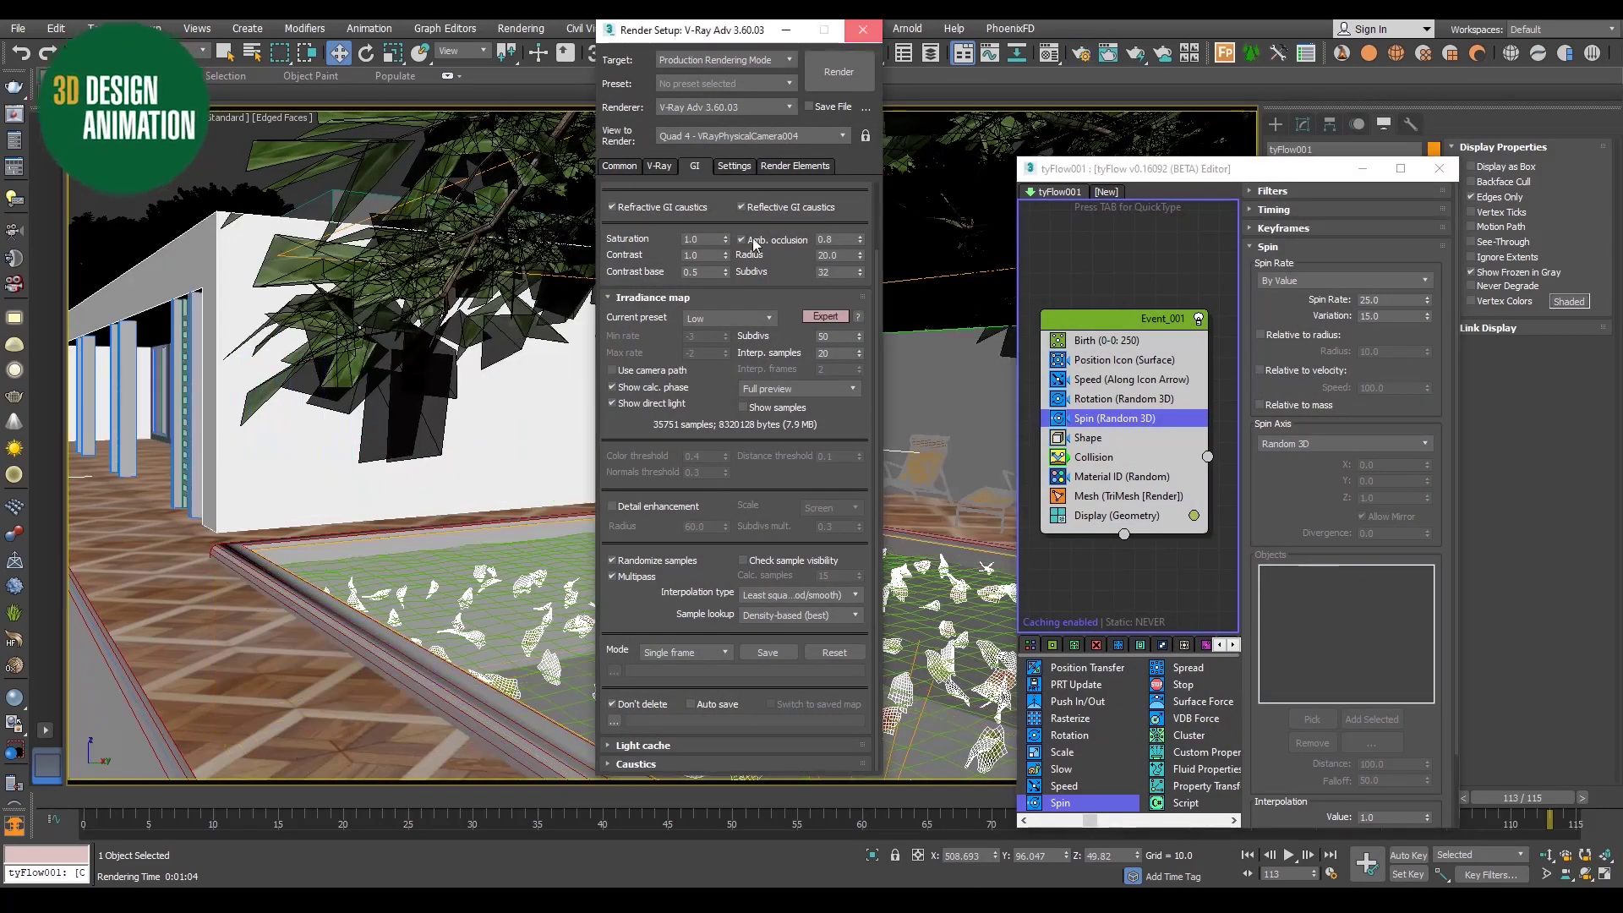
{"action": "left_click", "coordinate": [862, 30]}
{"action": "left_click", "coordinate": [195, 798]}
{"action": "left_click_drag", "start_coordinate": [195, 798], "coordinate": [1572, 799]}
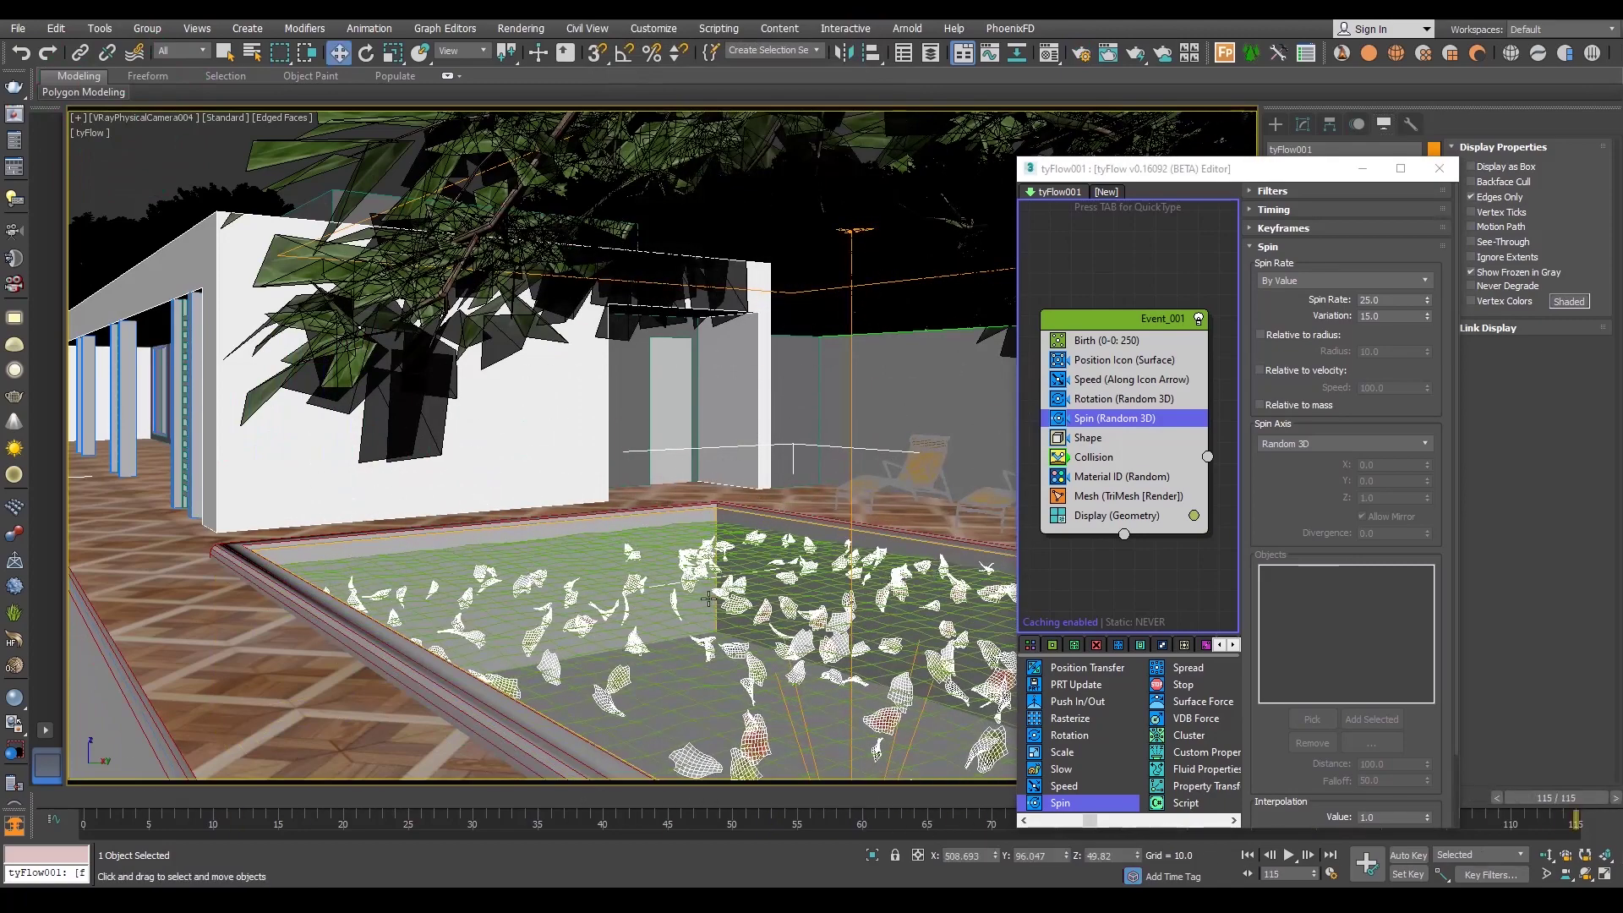
- Set the Collision operator's offset distance to 1.0 and move the tyFlow editor aside
{"action": "left_click", "coordinate": [1124, 399]}
{"action": "left_click", "coordinate": [1098, 437]}
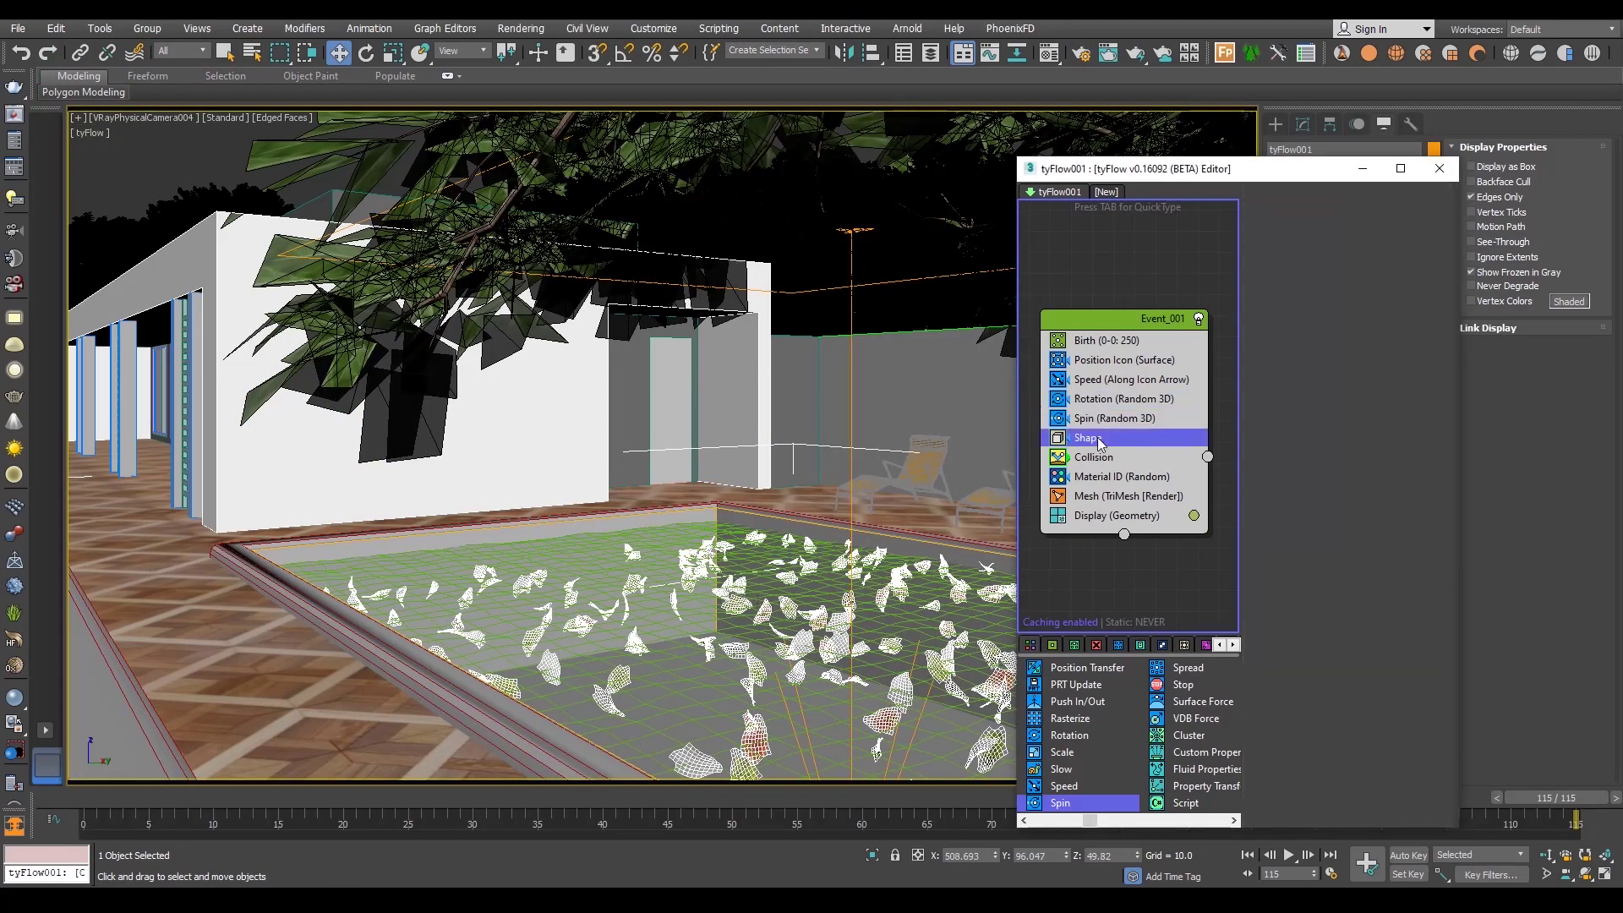
{"action": "left_click", "coordinate": [1103, 456]}
{"action": "scroll", "coordinate": [1360, 818], "scroll_direction": "down", "scroll_amount": 5}
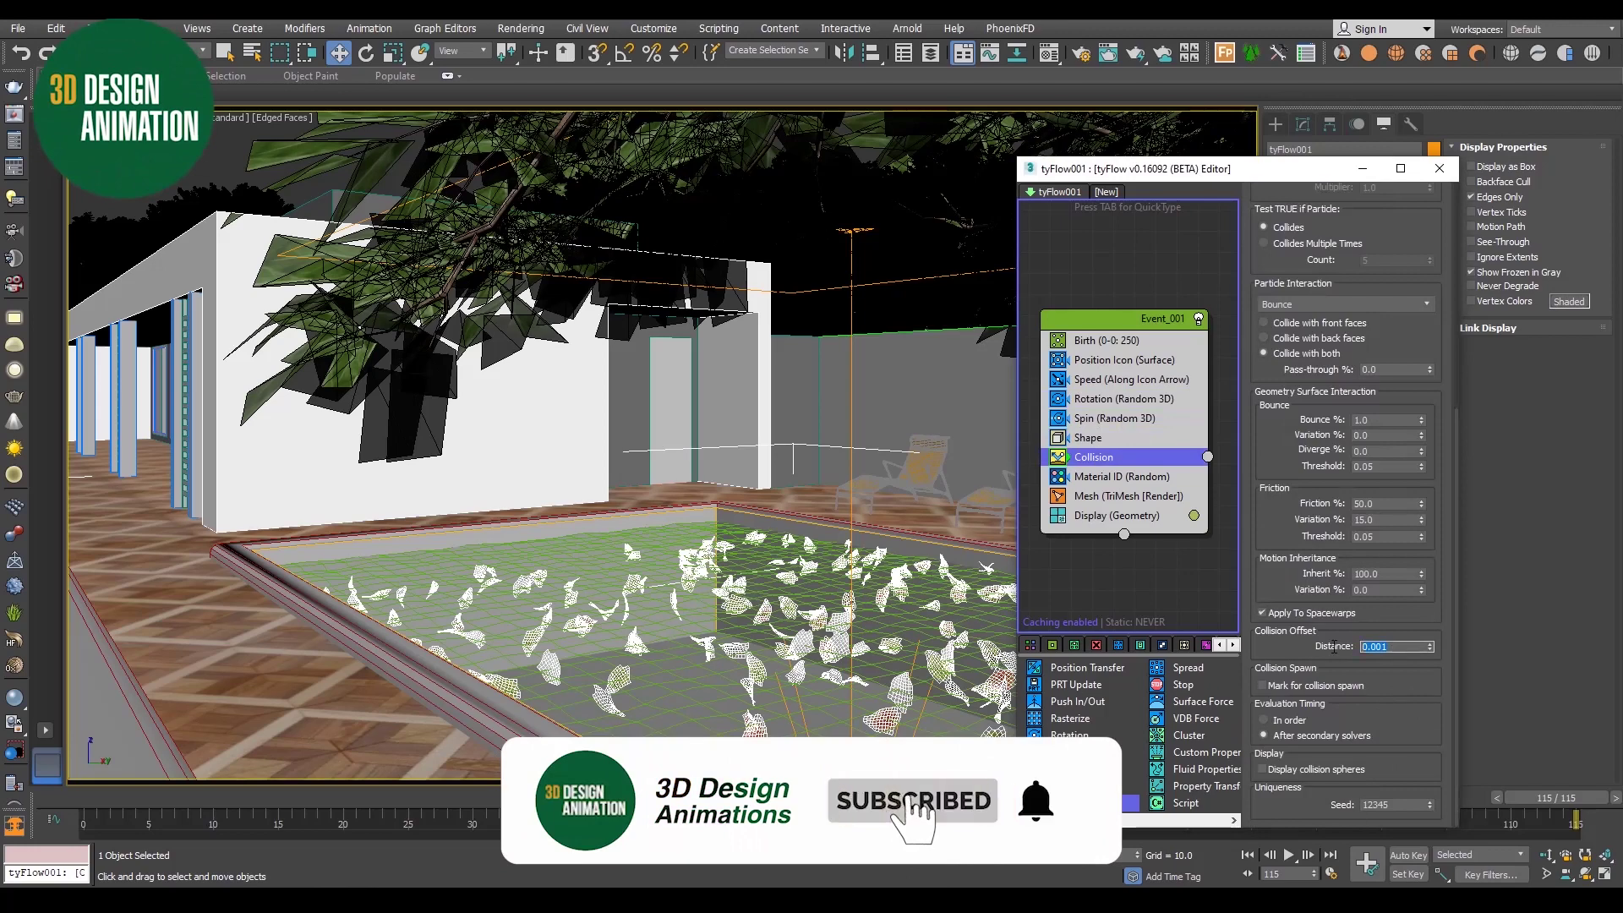
{"action": "type", "text": "1"}
{"action": "key", "text": "Return"}
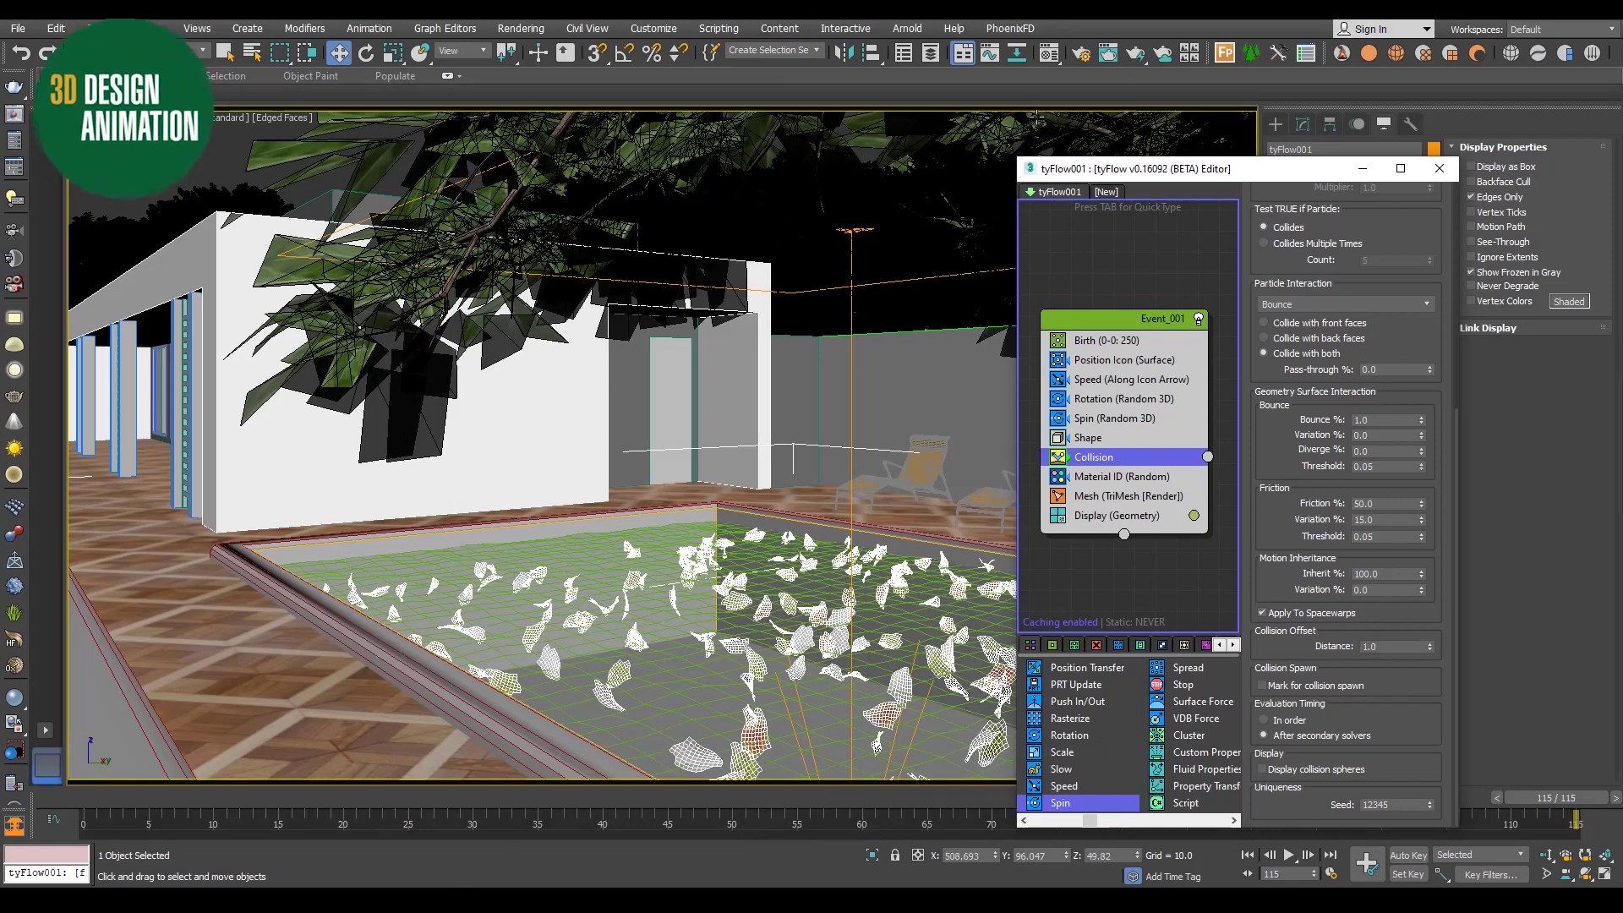
{"action": "mouse_move", "coordinate": [1217, 170]}
{"action": "left_mouse_down"}
{"action": "mouse_move", "coordinate": [701, 144]}
{"action": "mouse_move", "coordinate": [775, 123]}
{"action": "left_mouse_up"}
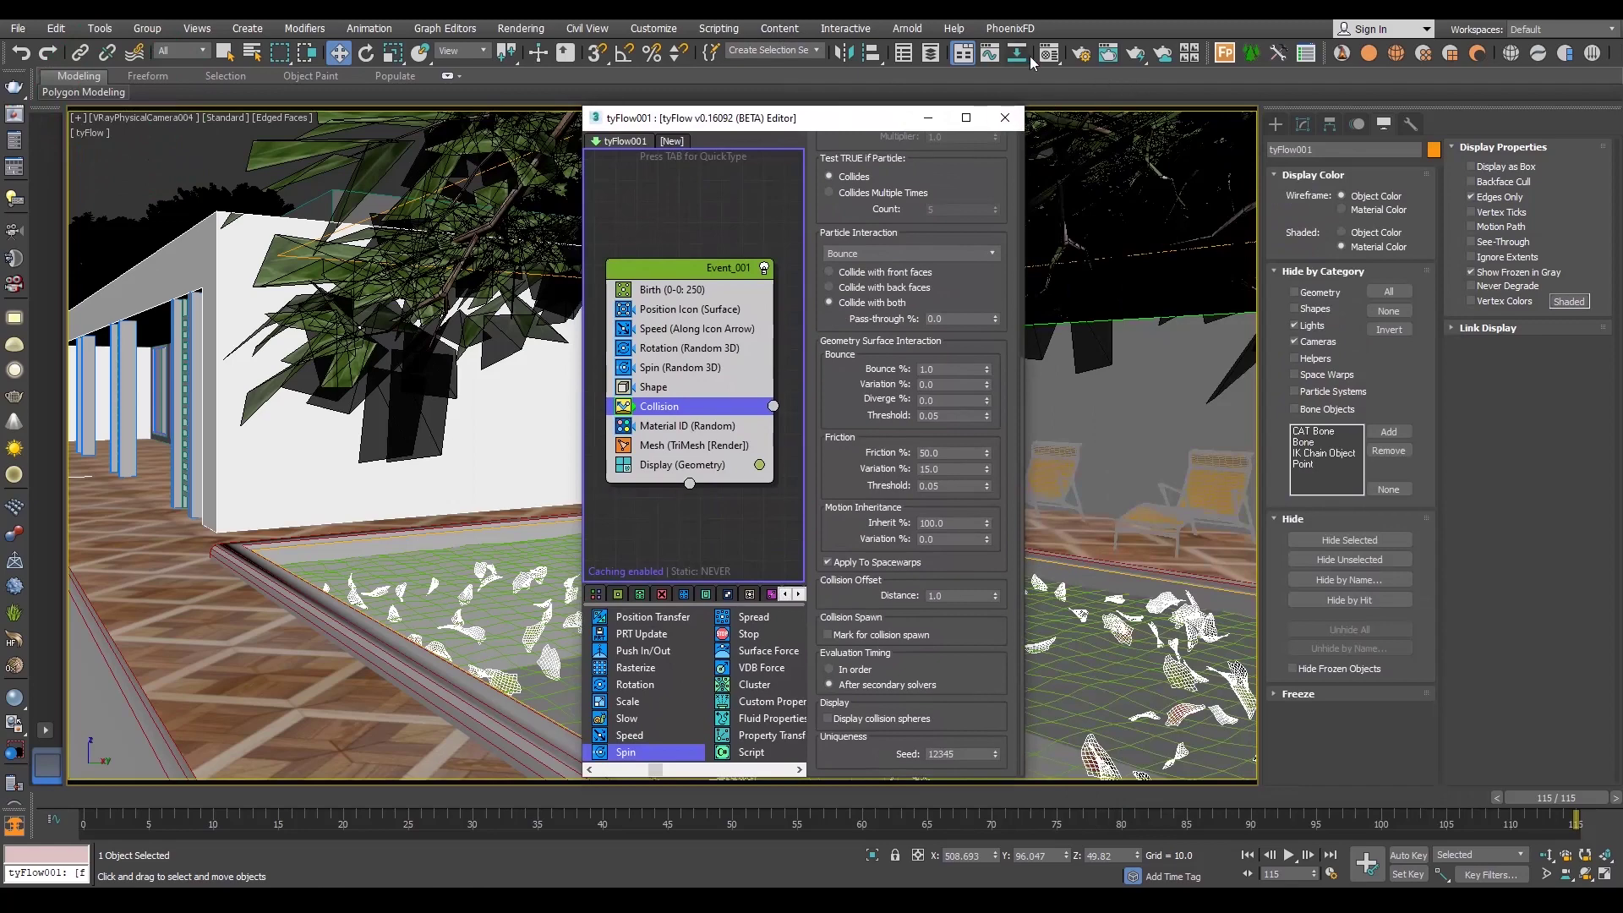
- Re-render the pool camera view from Render Setup with the updated leaf collision
{"action": "left_click", "coordinate": [1081, 52]}
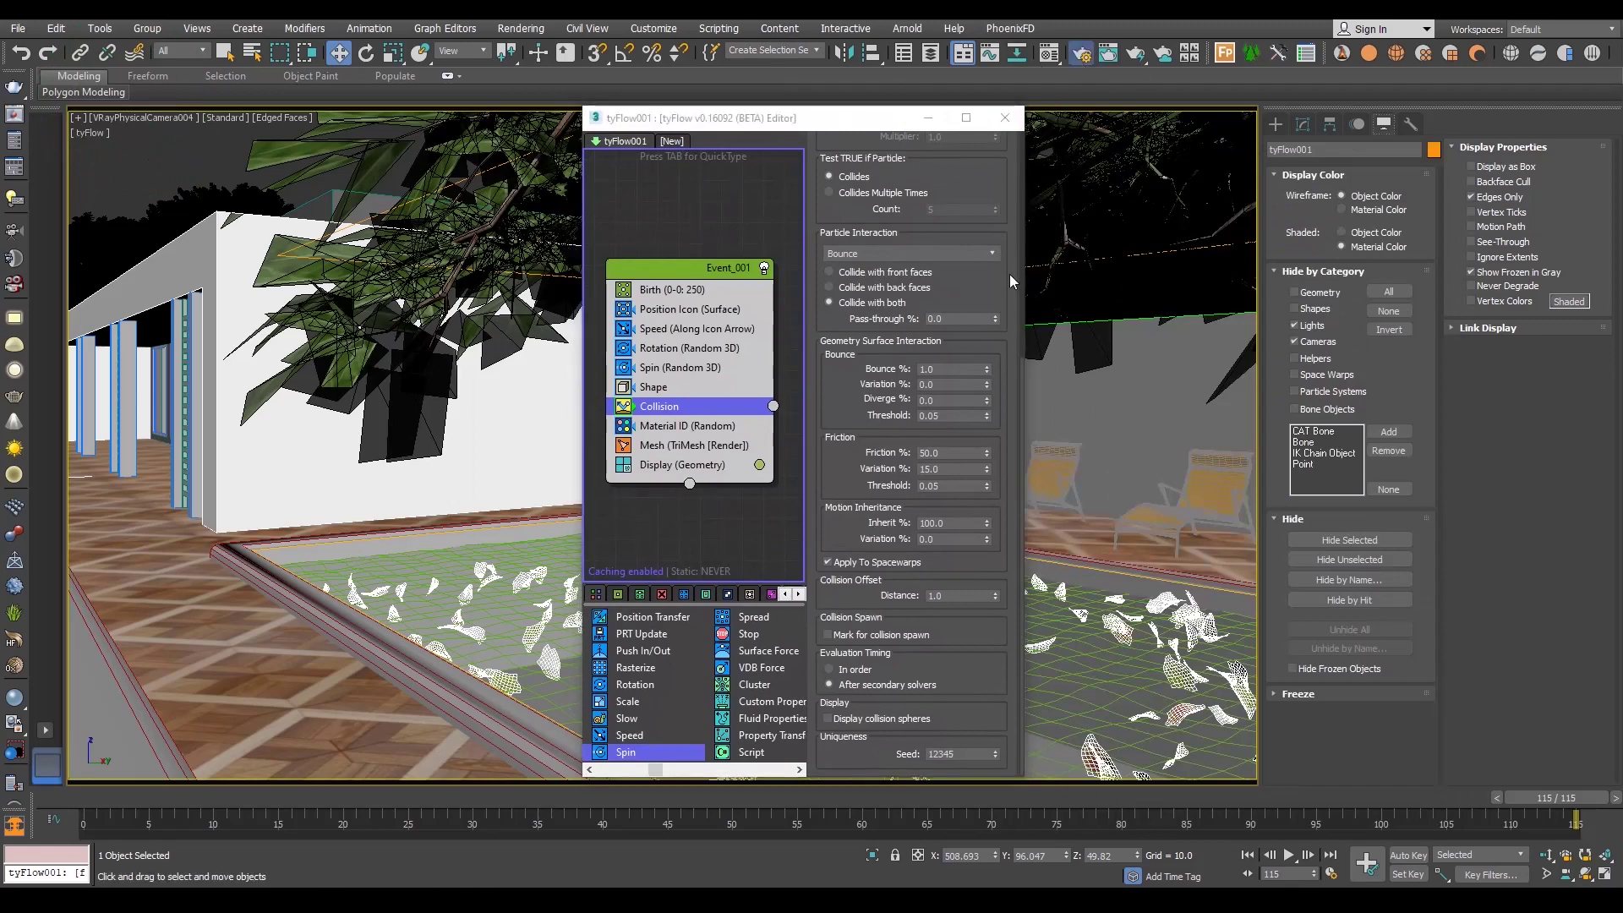
{"action": "left_click", "coordinate": [827, 81]}
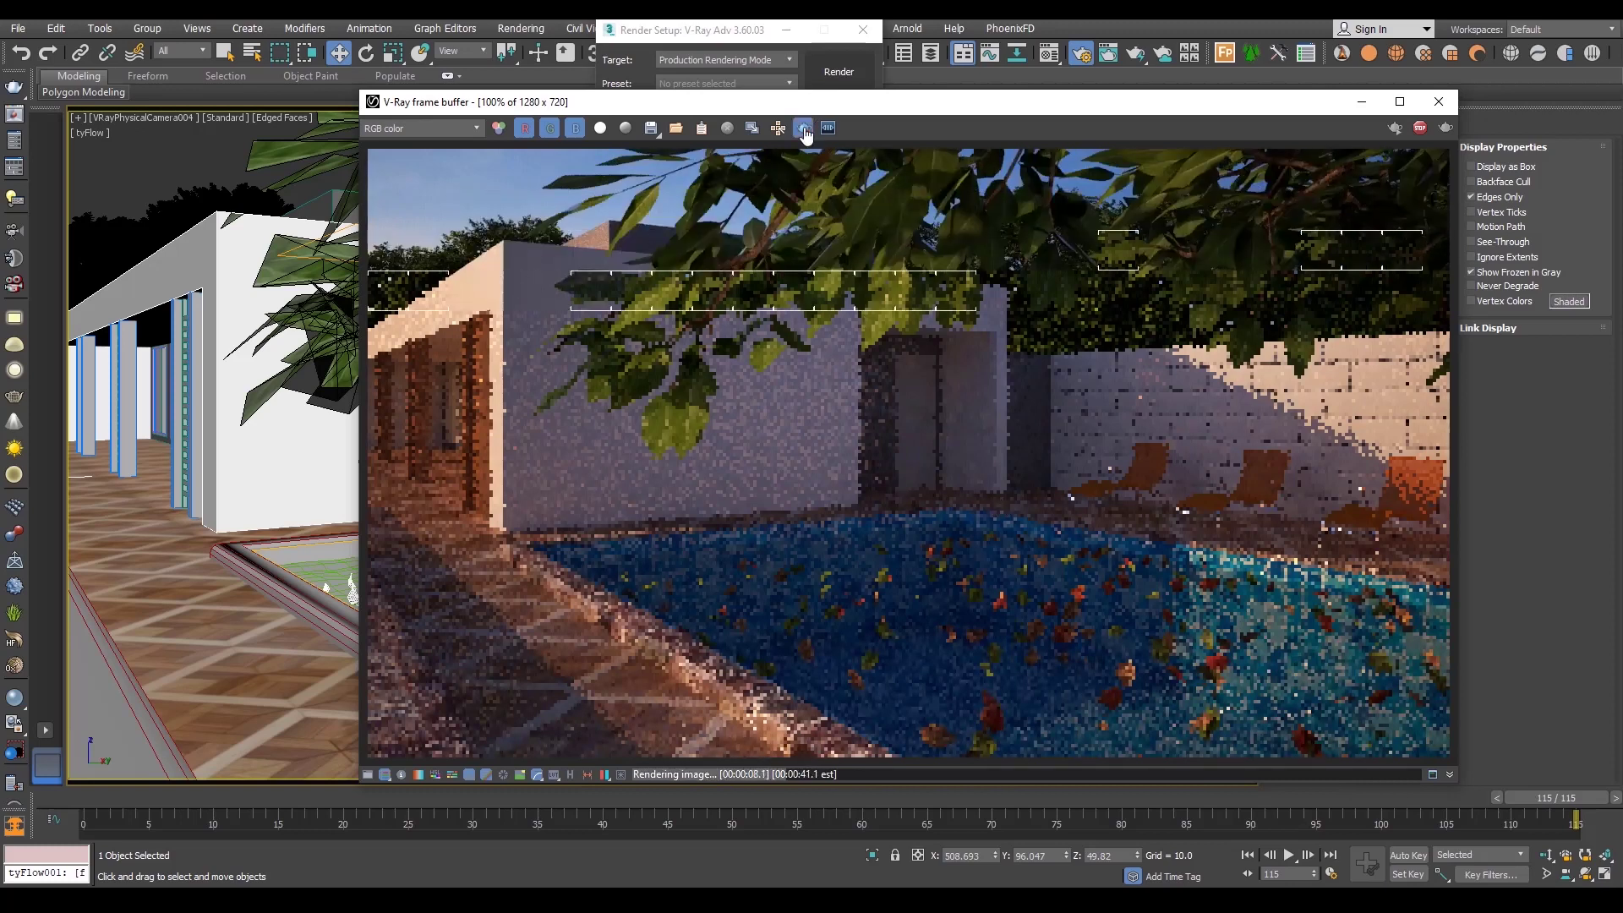
- Enable Follow mouse in the V-Ray frame buffer so the leaves on the water refine first
{"action": "left_click", "coordinate": [778, 127]}
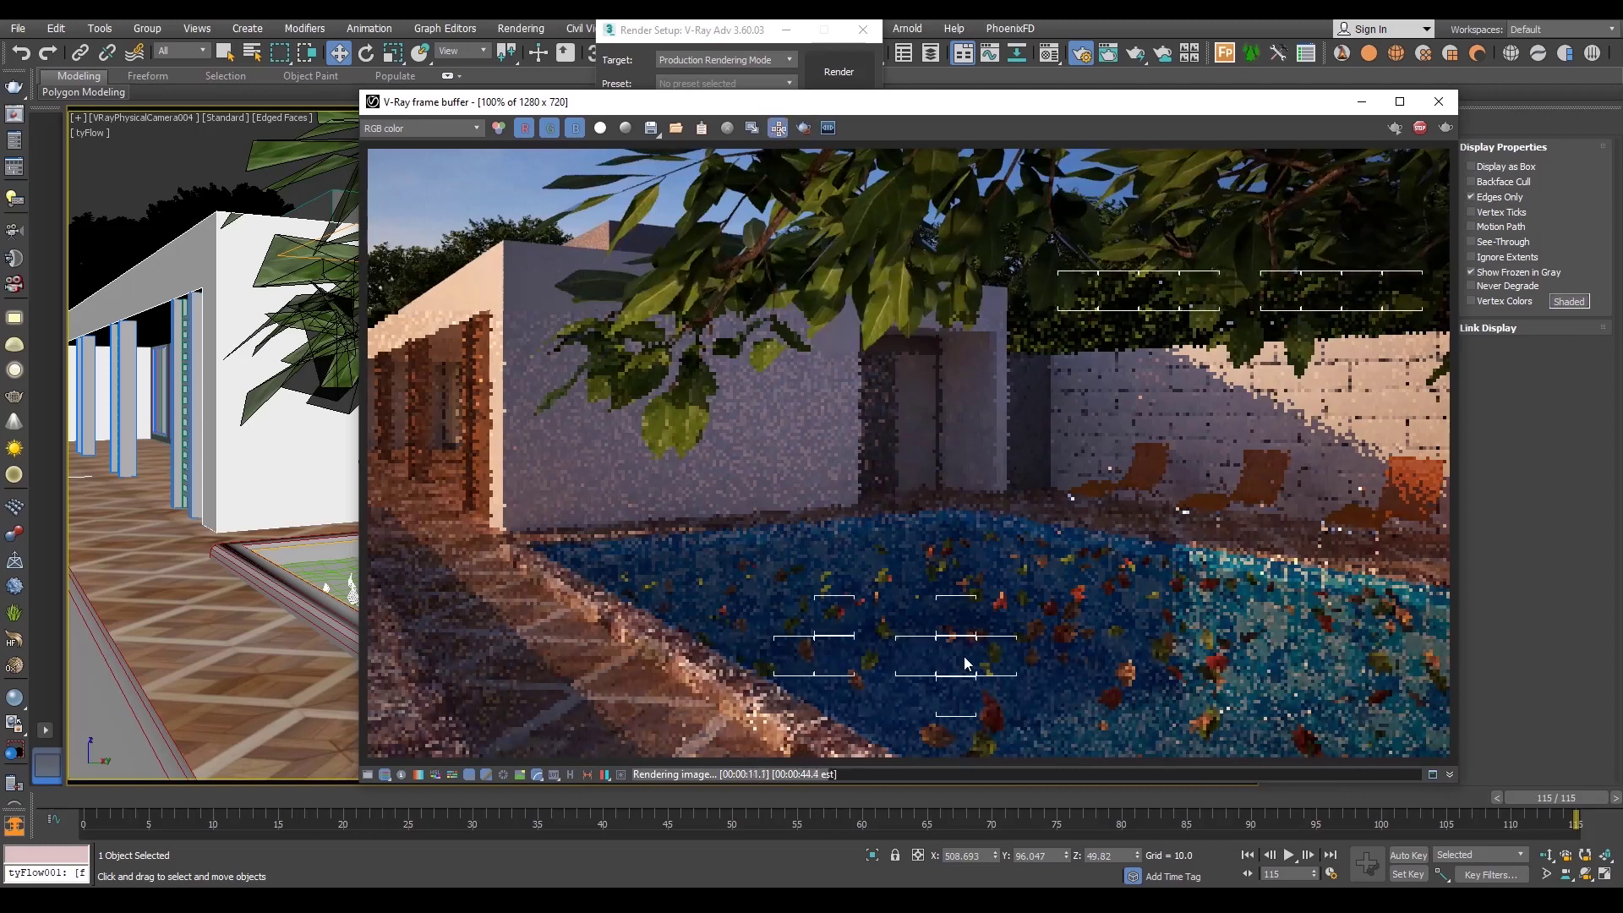